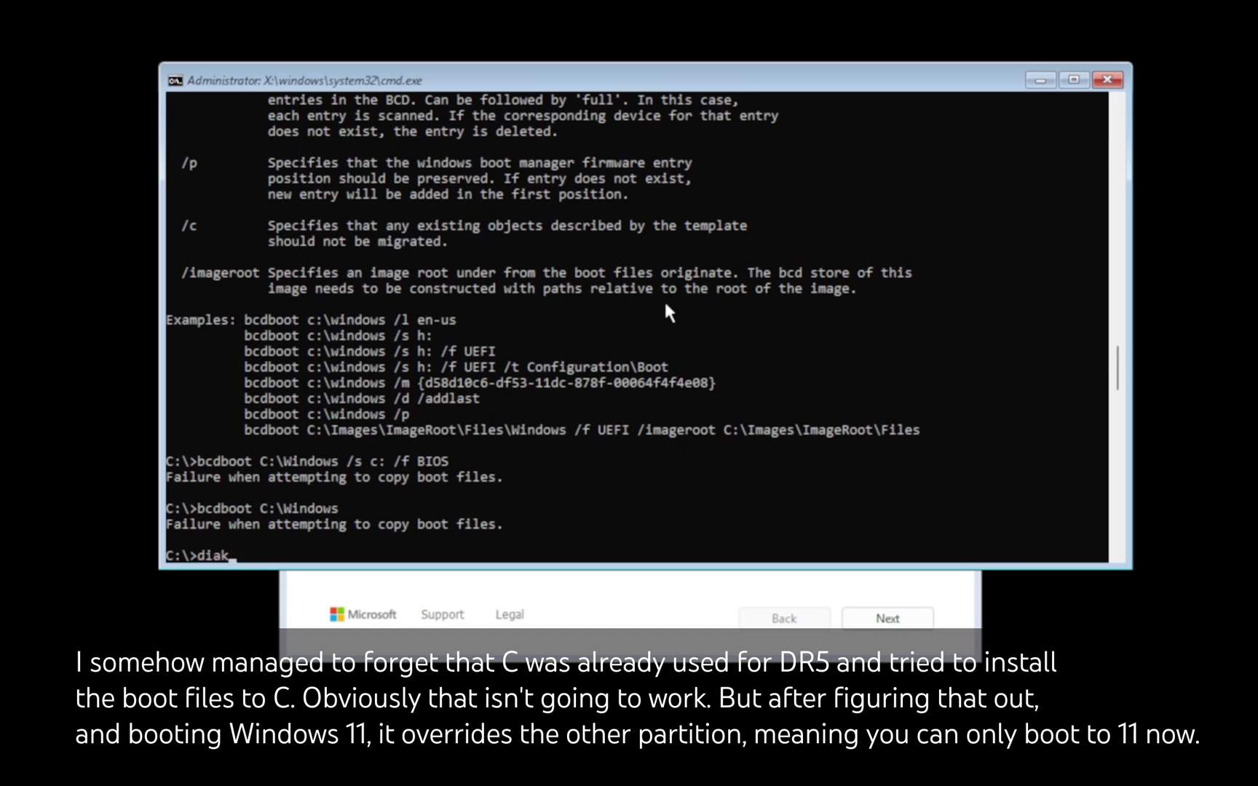
Step: Start diskpart, select disk 0 and list the disks
{"action": "key", "text": "BackSpace"}
{"action": "key", "text": "BackSpace"}
{"action": "type", "text": "skpart"}
{"action": "key", "text": "Return"}
{"action": "type", "text": "sel"}
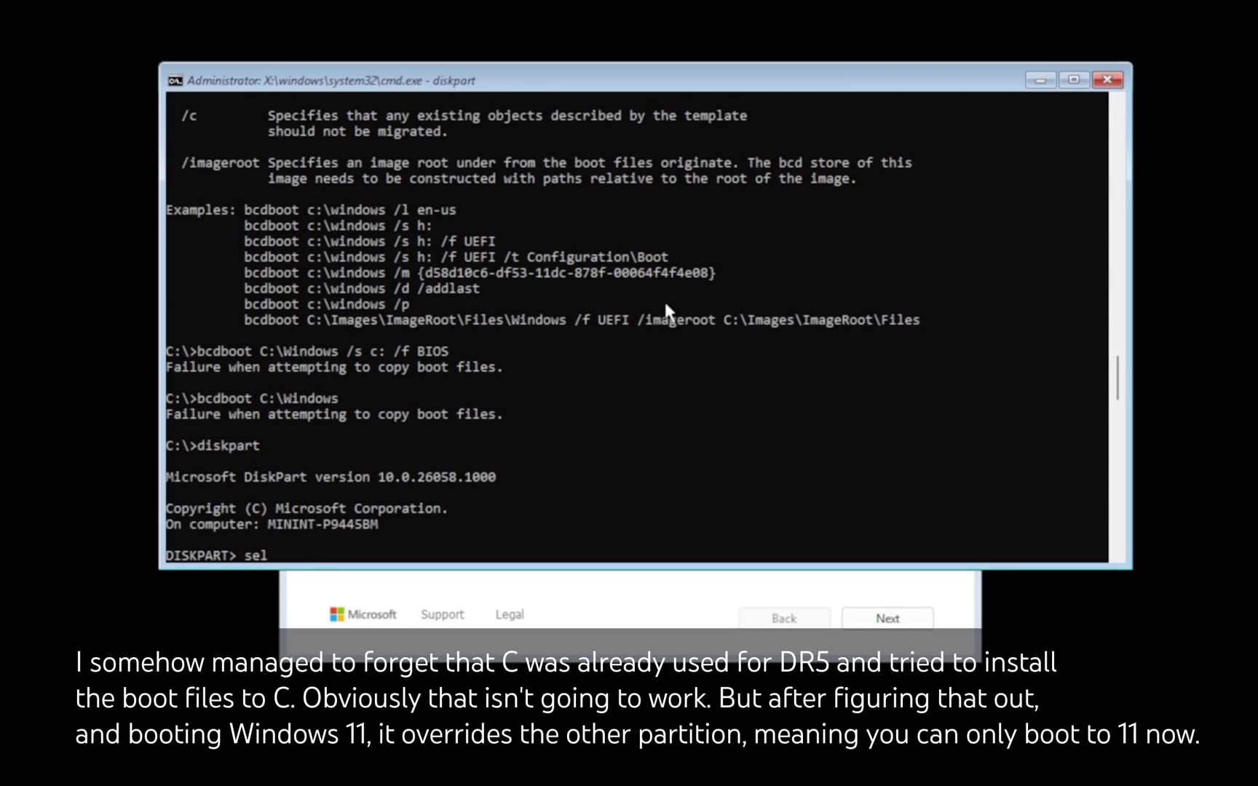
{"action": "type", "text": " disk 0"}
{"action": "key", "text": "Return"}
{"action": "type", "text": "list disk"}
{"action": "key", "text": "Return"}
Step: List disk 0's partitions, mark partition 2 active and exit diskpart
{"action": "type", "text": "list par"}
{"action": "key", "text": "Return"}
{"action": "type", "text": "sel par 2"}
{"action": "key", "text": "Return"}
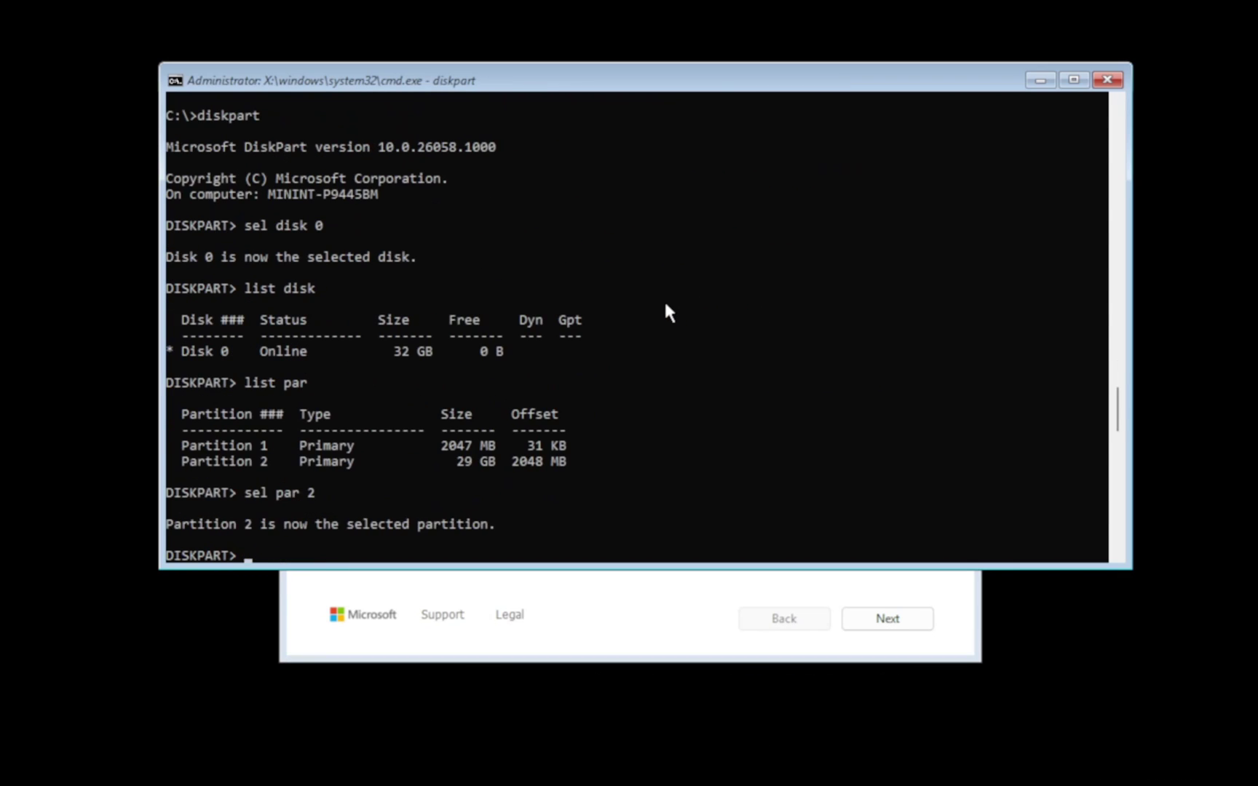
{"action": "type", "text": "active"}
{"action": "key", "text": "Return"}
{"action": "type", "text": "exit"}
{"action": "key", "text": "Return"}
Step: Try bcdboot C:\Windows for BIOS targeting C:, then without a target drive
{"action": "type", "text": "bcdboot C:\\Windows /s c: /f BIOS"}
{"action": "key", "text": "Return"}
{"action": "type", "text": "bcdboot C:\\Windows /s"}
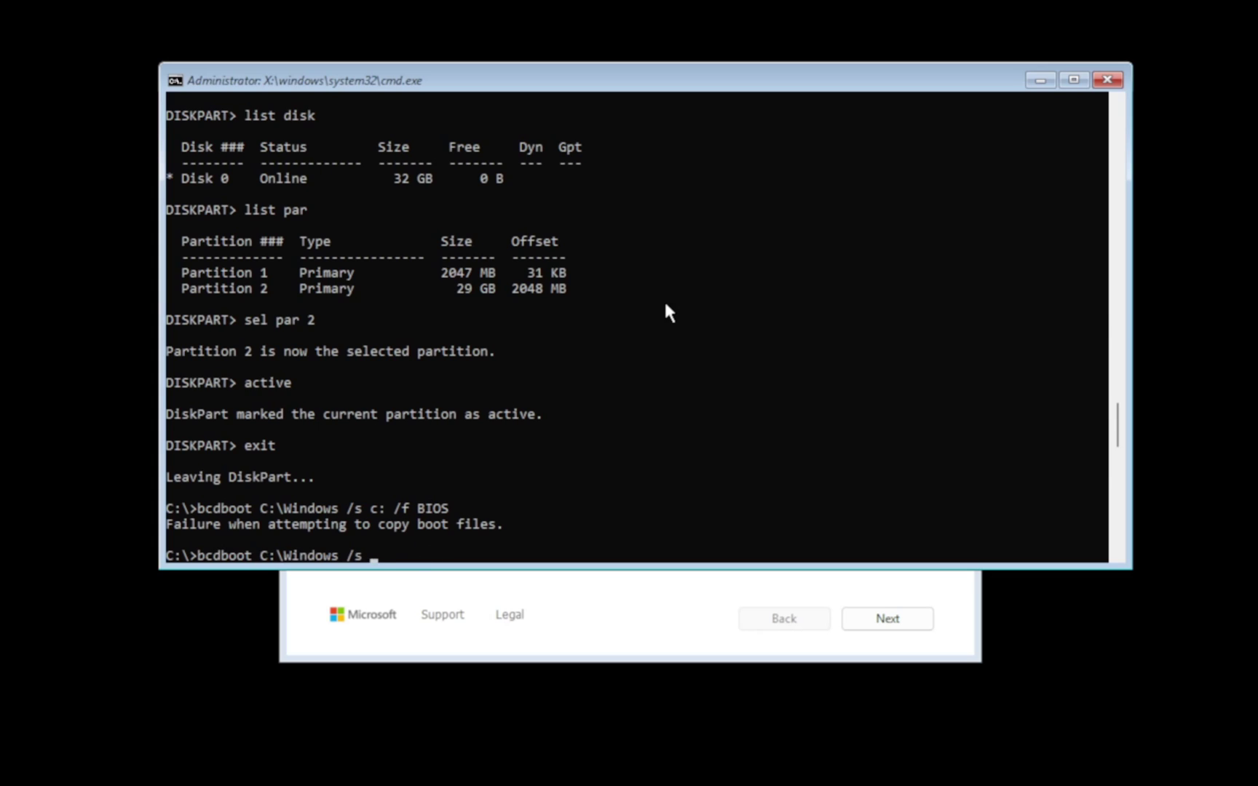
{"action": "key", "text": "BackSpace"}
{"action": "key", "text": "BackSpace"}
{"action": "key", "text": "BackSpace"}
{"action": "key", "text": "Return"}
Step: Inspect the contents of drives C: and D: with dir
{"action": "type", "text": "c:"}
{"action": "key", "text": "Return"}
{"action": "type", "text": "dir"}
{"action": "key", "text": "Return"}
{"action": "type", "text": "d"}
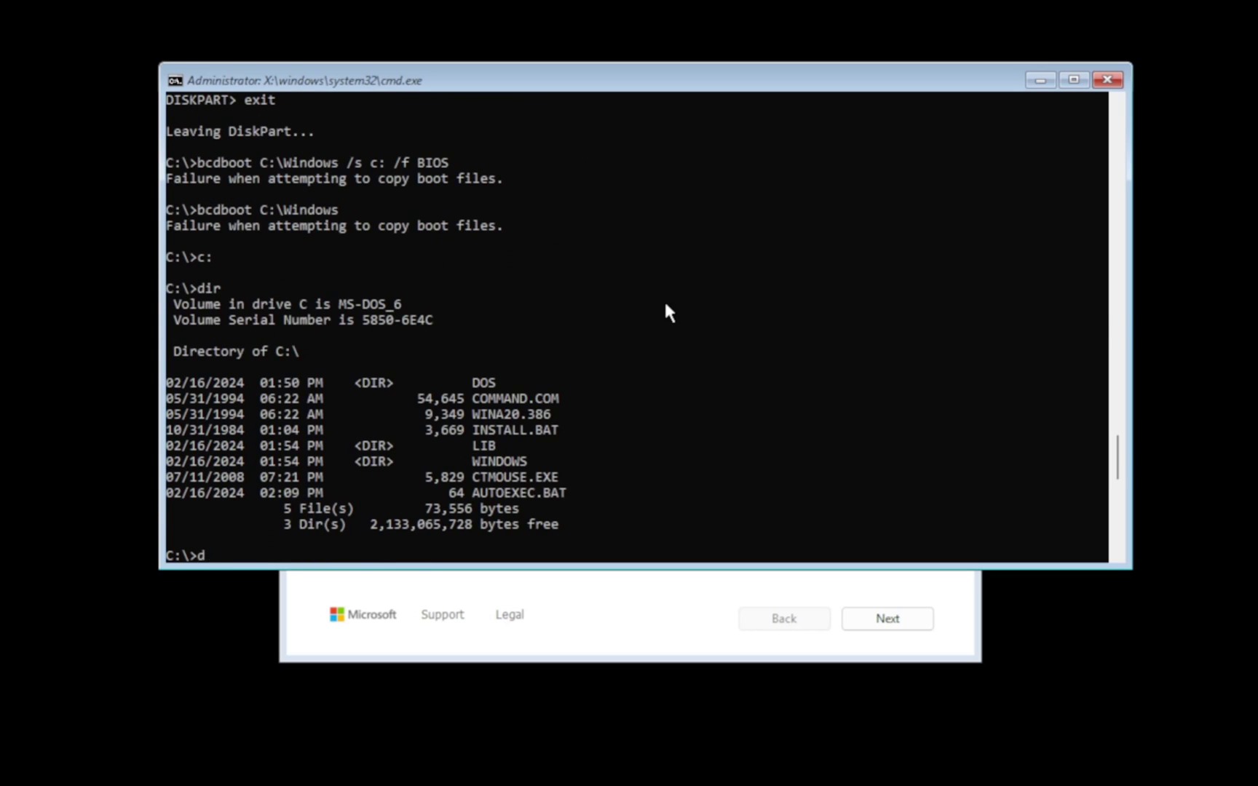
{"action": "type", "text": ":"}
{"action": "key", "text": "Return"}
{"action": "type", "text": "dir"}
{"action": "key", "text": "Return"}
Step: Create BIOS boot files on F: from C:\Windows with bcdboot, then exit Command Prompt
{"action": "type", "text": "bcdboot C:\\Windows /s c: /f BIOS"}
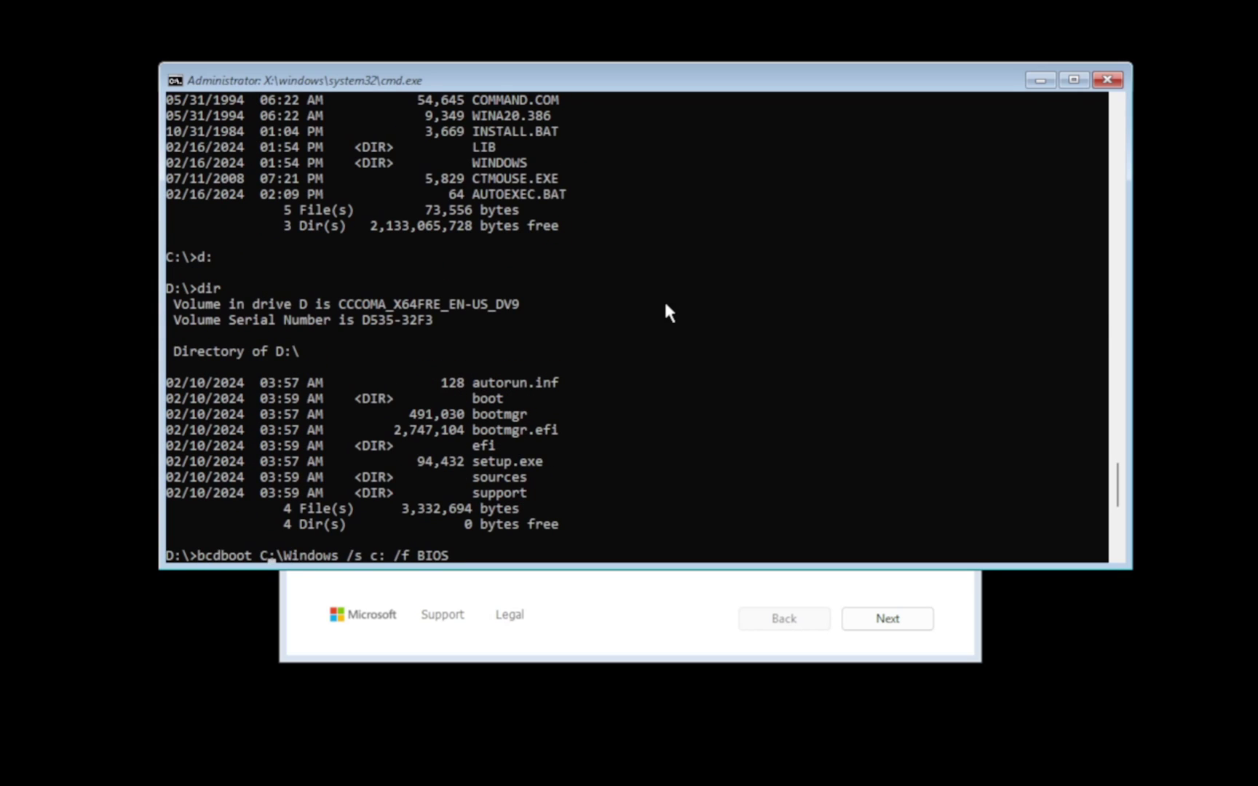
{"action": "key", "text": "Right"}
{"action": "key", "text": "Right"}
{"action": "key", "text": "Right"}
{"action": "key", "text": "Right"}
{"action": "key", "text": "Right"}
{"action": "key", "text": "Right"}
{"action": "key", "text": "Right"}
{"action": "key", "text": "Right"}
{"action": "key", "text": "Right"}
{"action": "key", "text": "Right"}
{"action": "key", "text": "Right"}
{"action": "key", "text": "BackSpace"}
{"action": "type", "text": "F"}
{"action": "key", "text": "Return"}
{"action": "type", "text": "exit"}
{"action": "key", "text": "Return"}
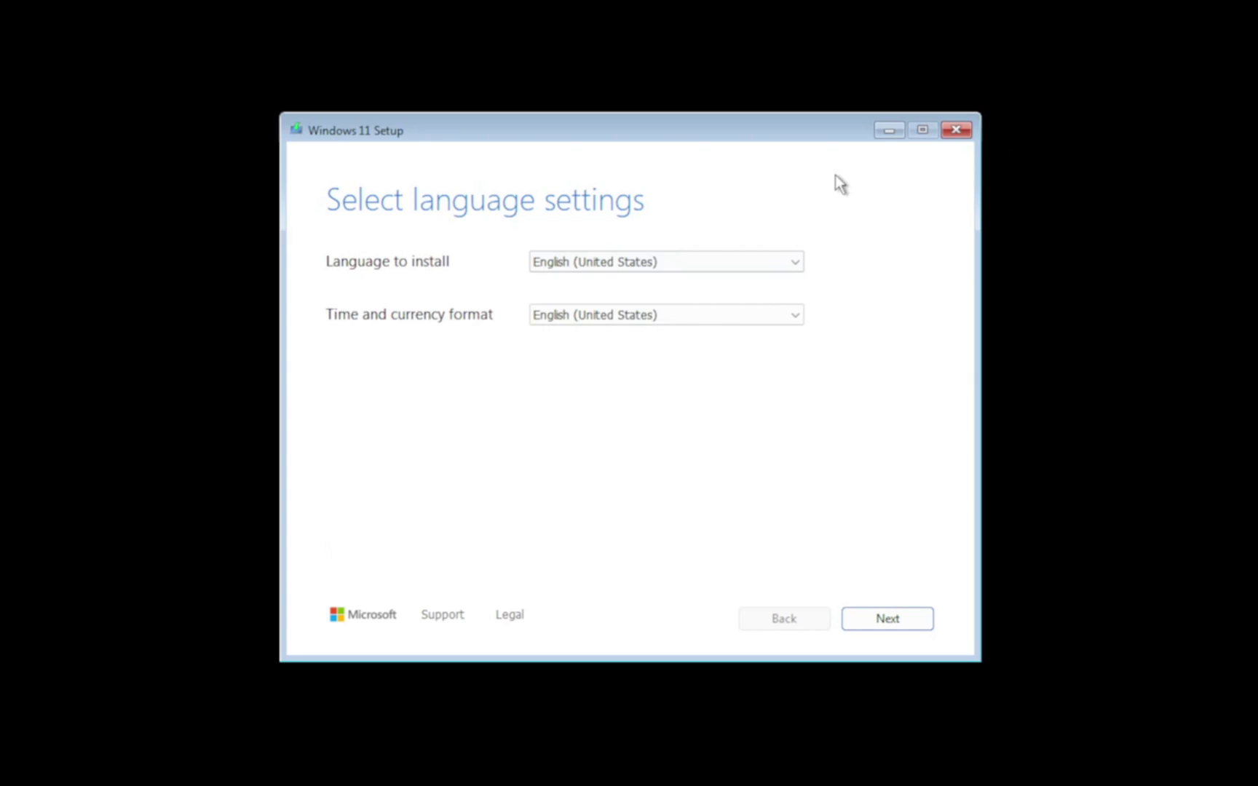
Step: Quit Setup to restart, run oobe\BypassNRO via Shift+F10, and accept the suggested region
{"action": "left_click", "coordinate": [956, 129]}
{"action": "left_click", "coordinate": [626, 468]}
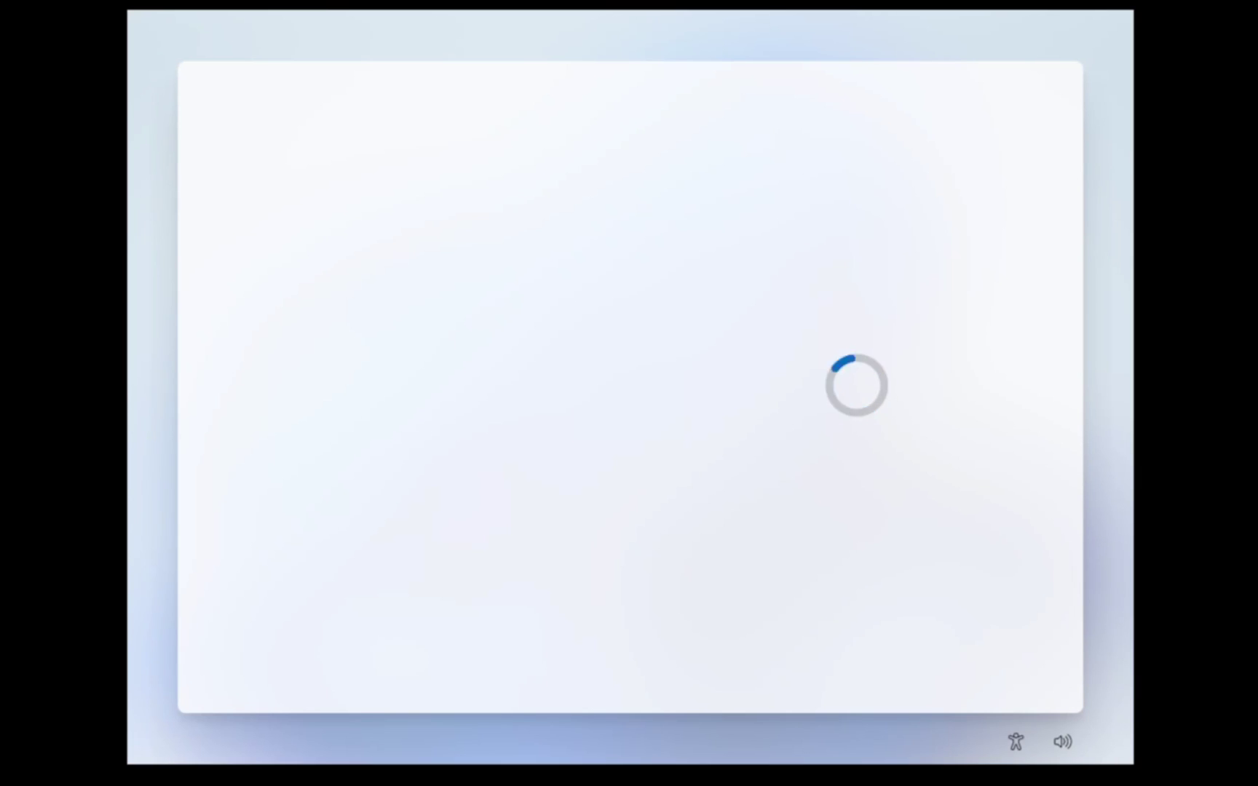
{"action": "key", "text": "shift+F10"}
{"action": "type", "text": "oobe\\Byp"}
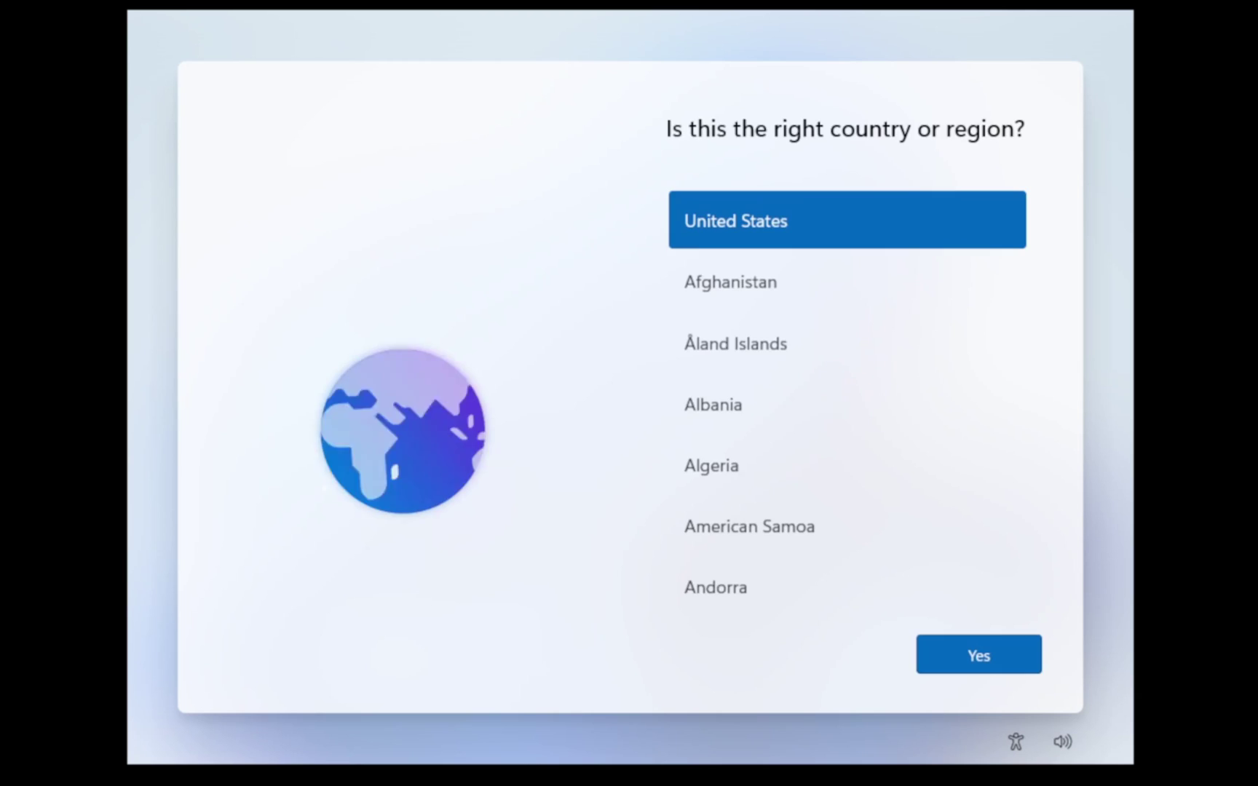
{"action": "left_click", "coordinate": [977, 654]}
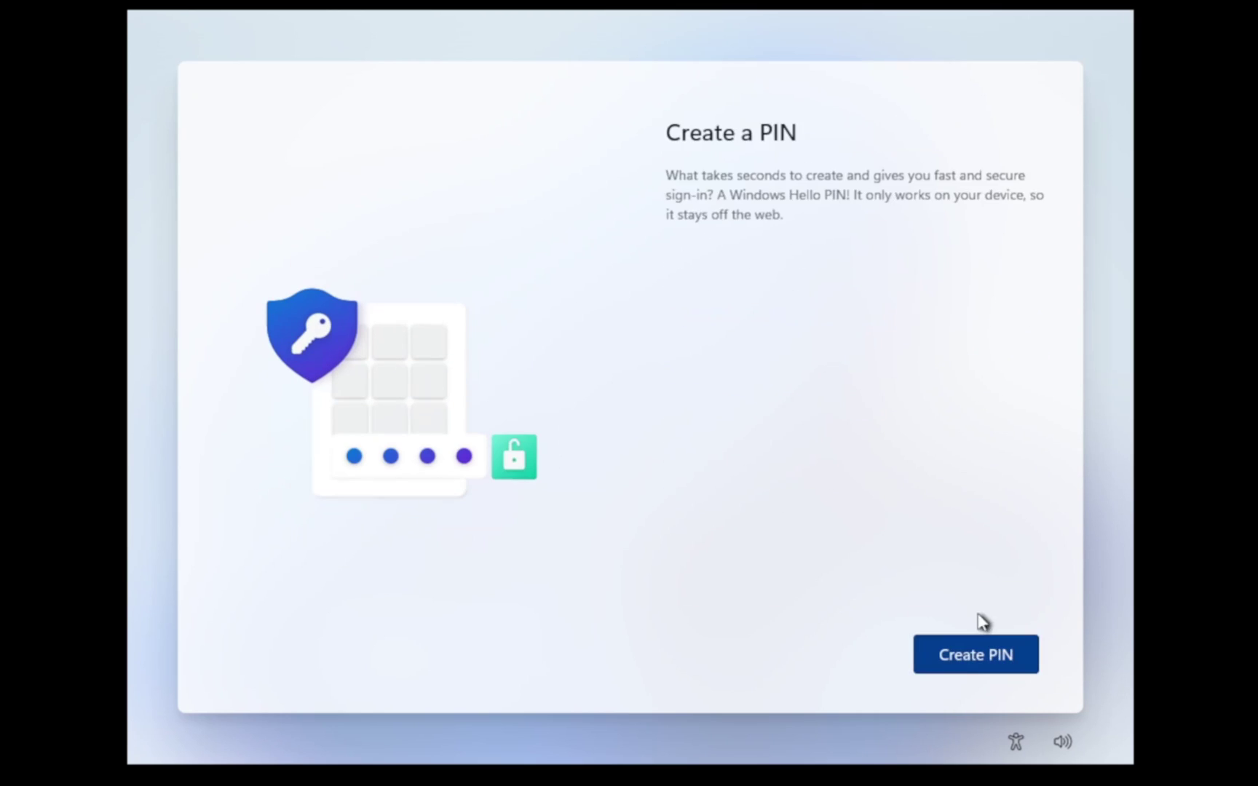
Step: Create and confirm a sign-in PIN, accept privacy settings, and choose Restore from this PC
{"action": "left_click", "coordinate": [976, 648]}
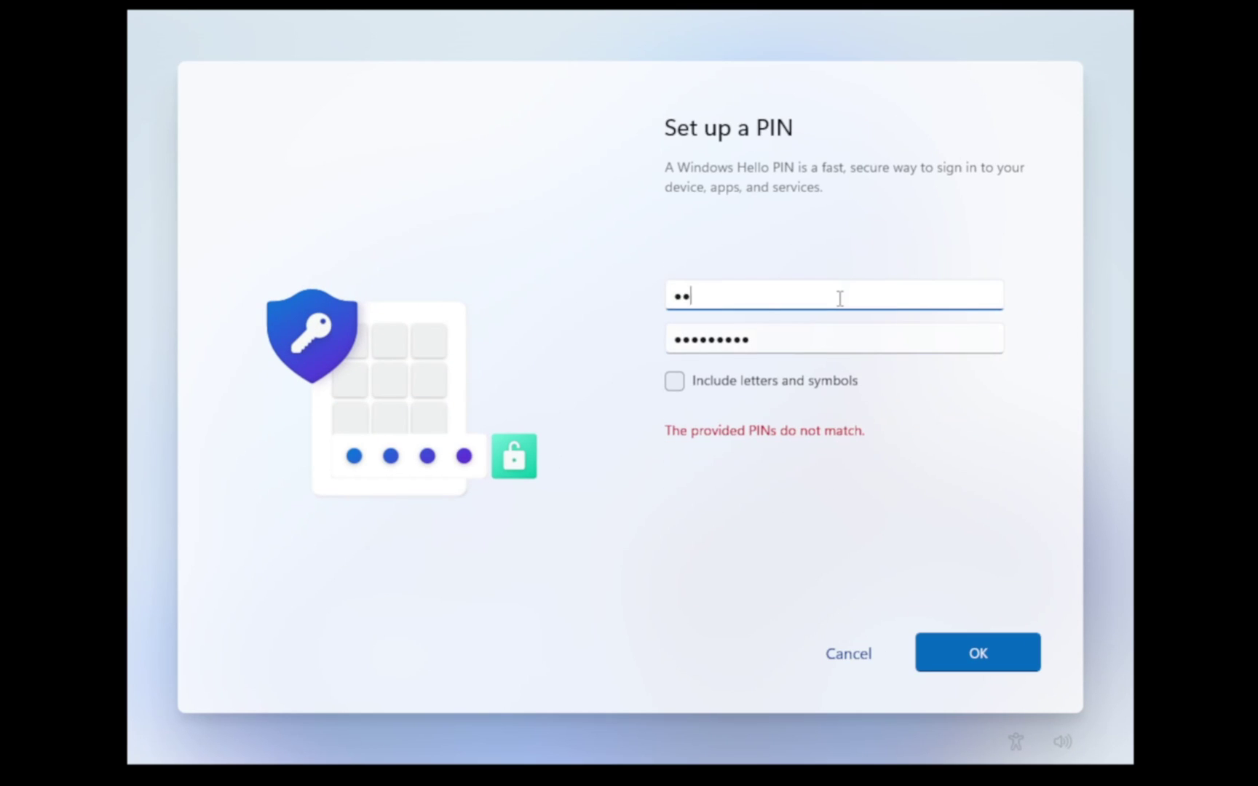
{"action": "type", "text": "34"}
{"action": "key", "text": "Tab"}
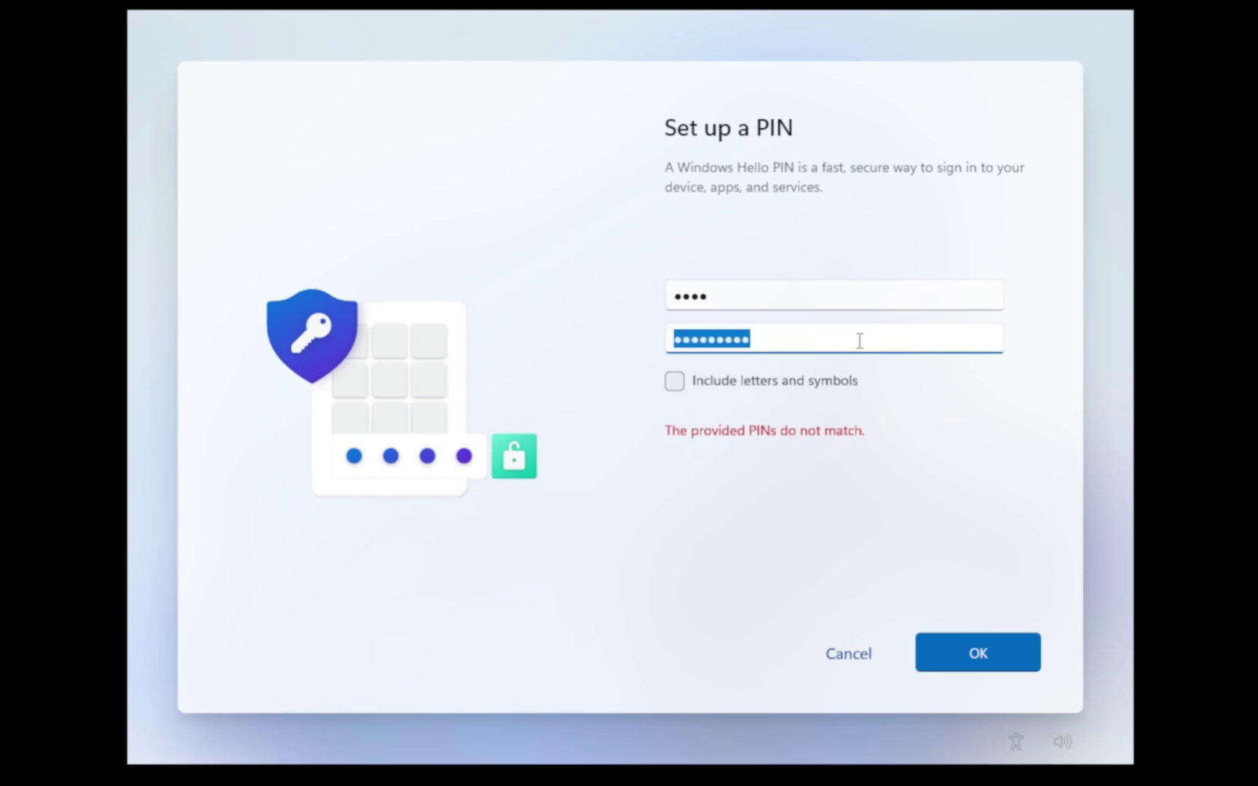
{"action": "type", "text": "1234"}
{"action": "key", "text": "Return"}
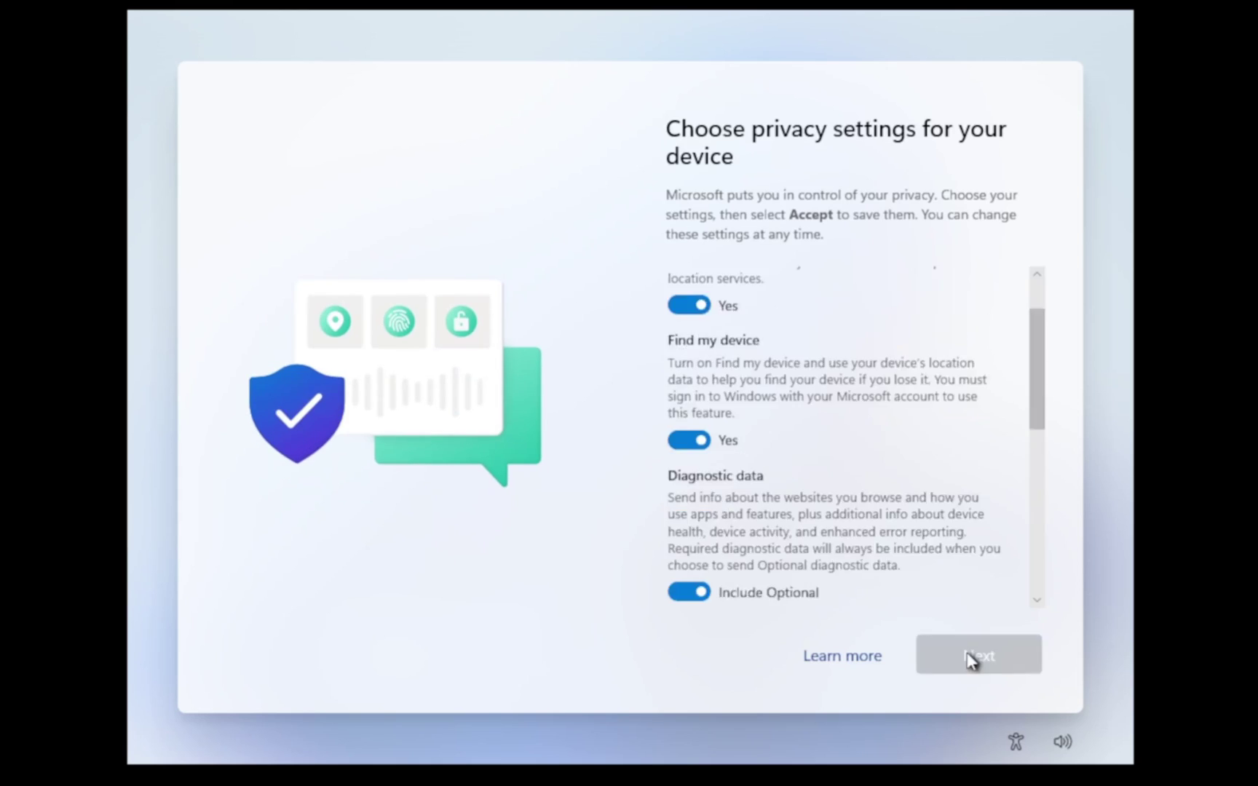
{"action": "left_click", "coordinate": [1001, 659]}
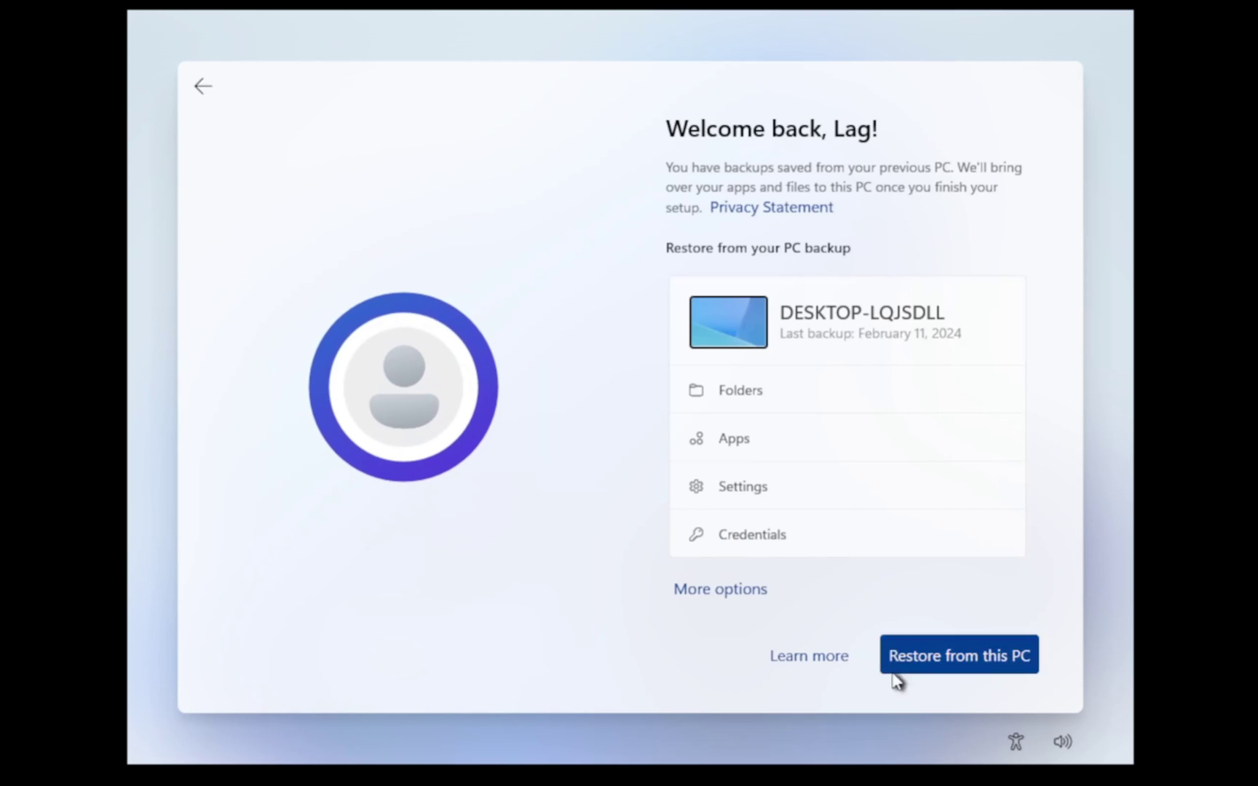
{"action": "left_click", "coordinate": [894, 674]}
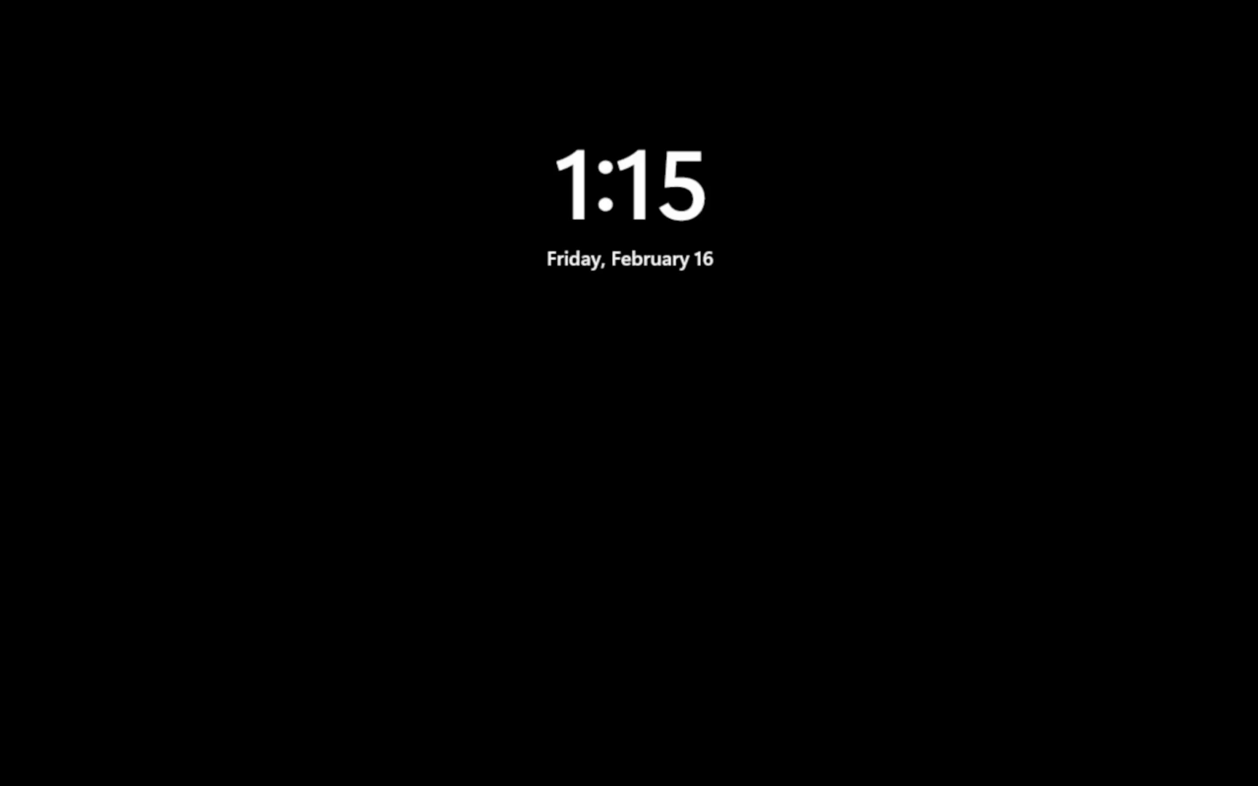
Step: Sign in at the lock screen, dismiss the Ctrl+Alt+Del screen, and look for Task Manager
{"action": "key", "text": "space"}
{"action": "key", "text": "Return"}
{"action": "key", "text": "Return"}
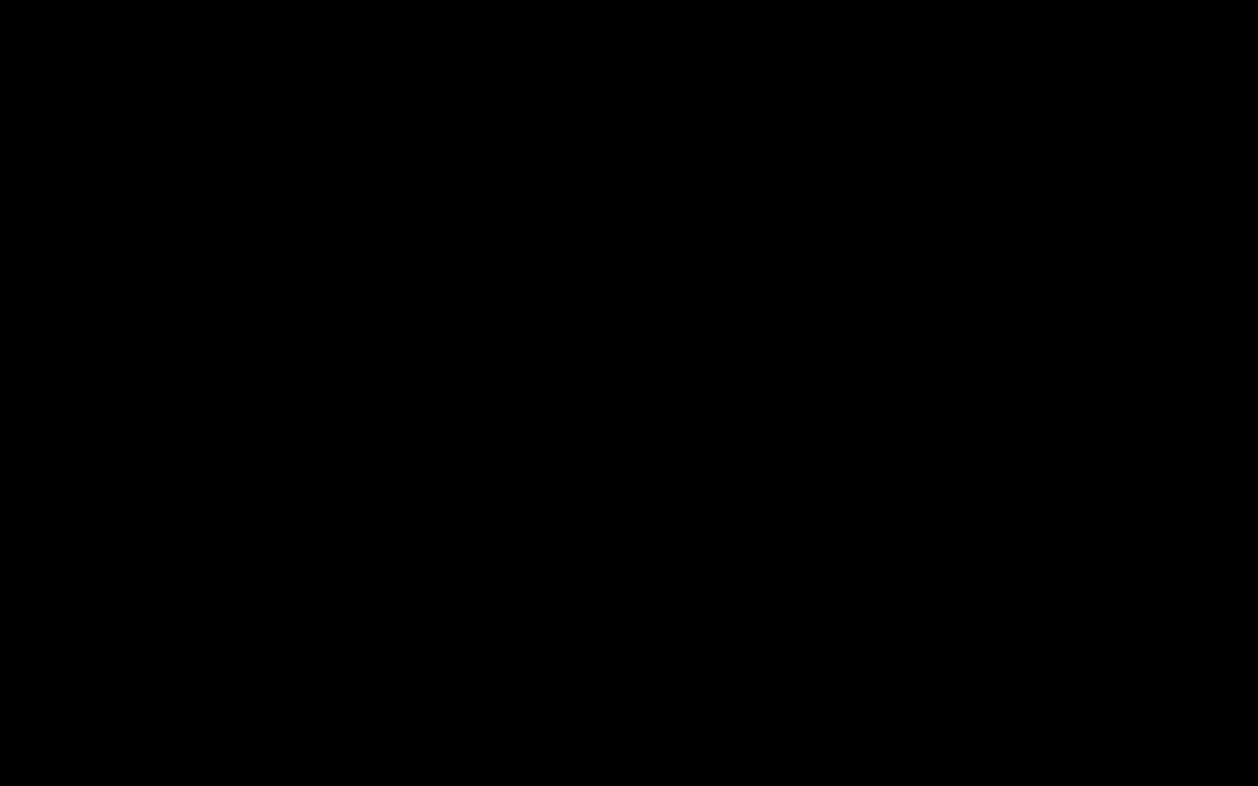
{"action": "key", "text": "ctrl+alt+Delete"}
{"action": "key", "text": "Escape"}
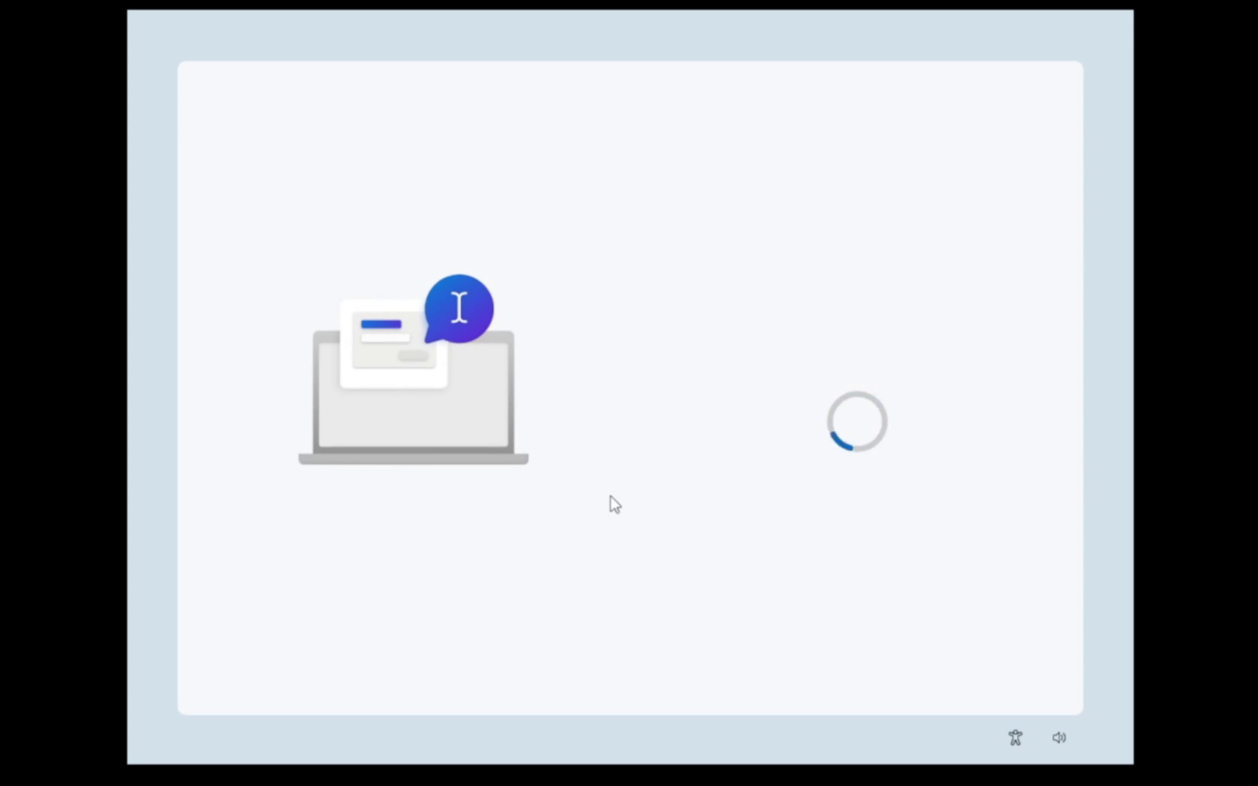
{"action": "key", "text": "alt+Tab"}
{"action": "key", "text": "alt+Tab"}
{"action": "key", "text": "alt+Tab"}
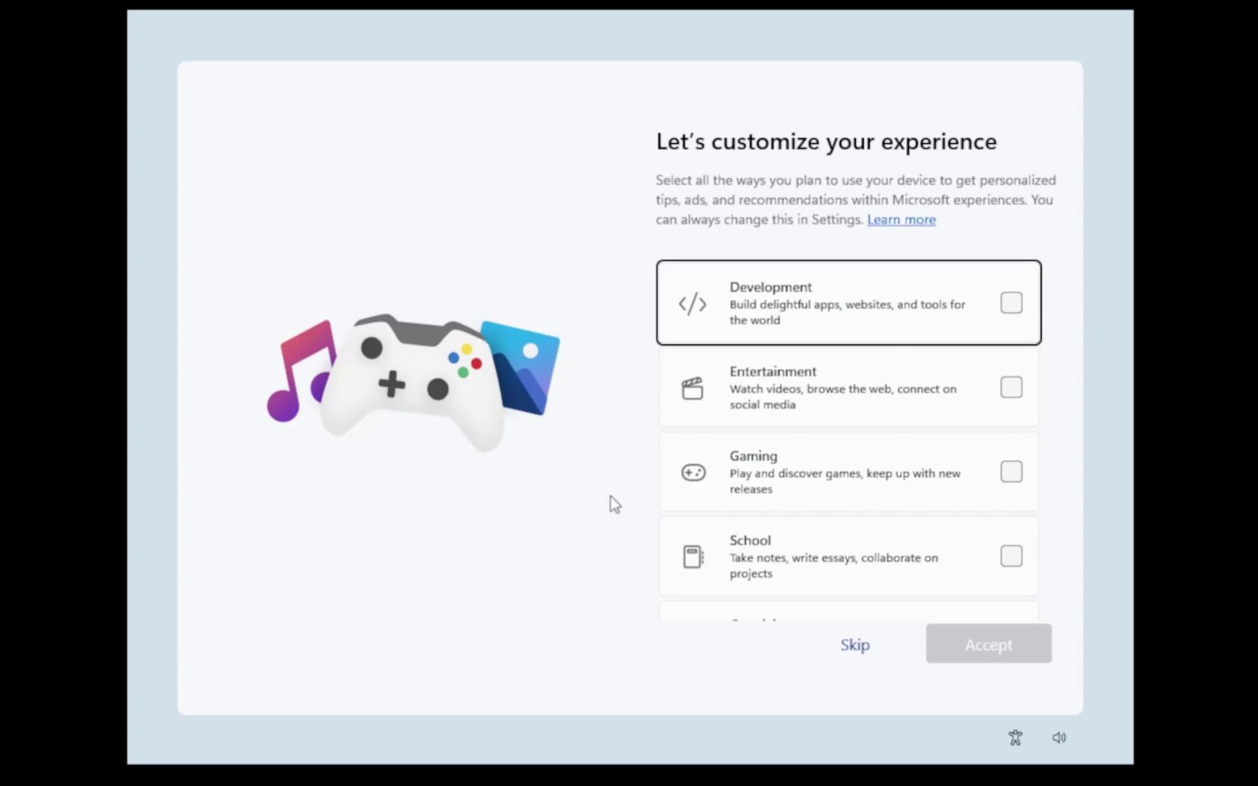
{"action": "key", "text": "alt+Tab"}
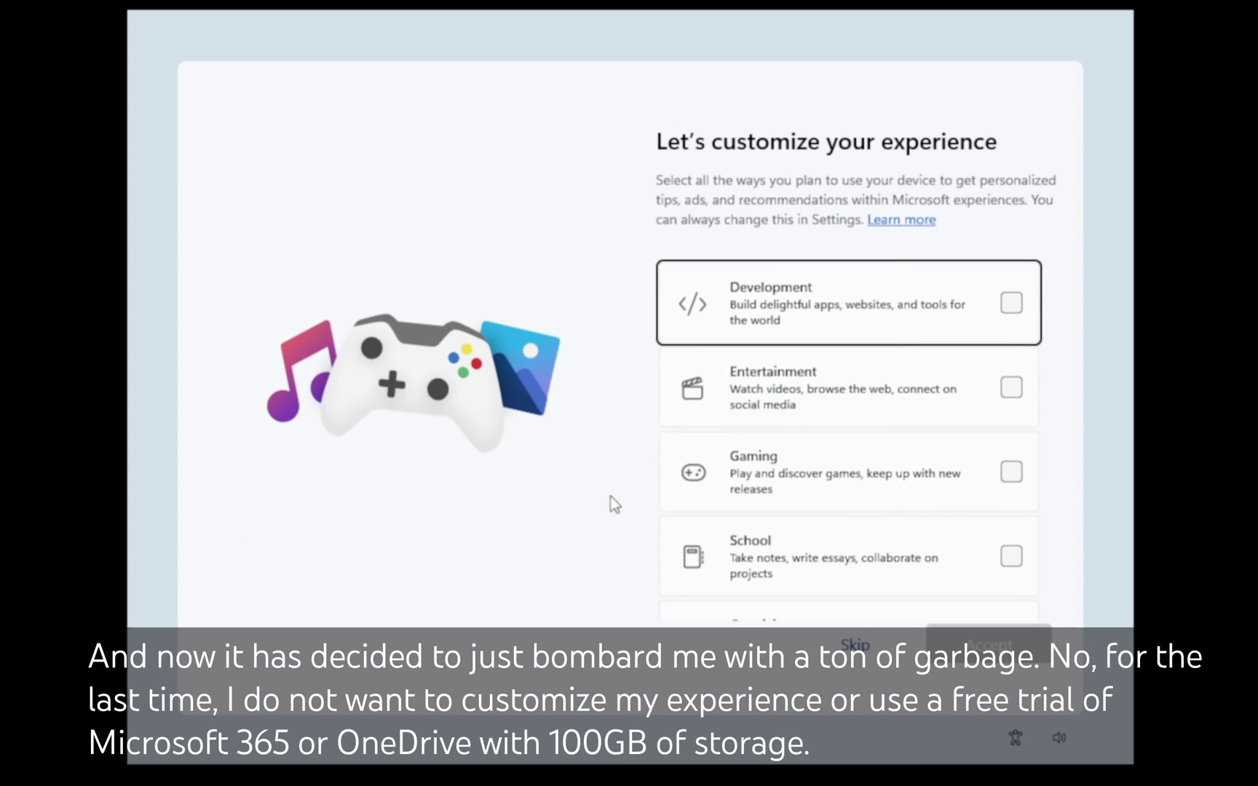
Step: Skip the Let's customize your experience page and try switching to Task Manager
{"action": "left_click", "coordinate": [855, 644]}
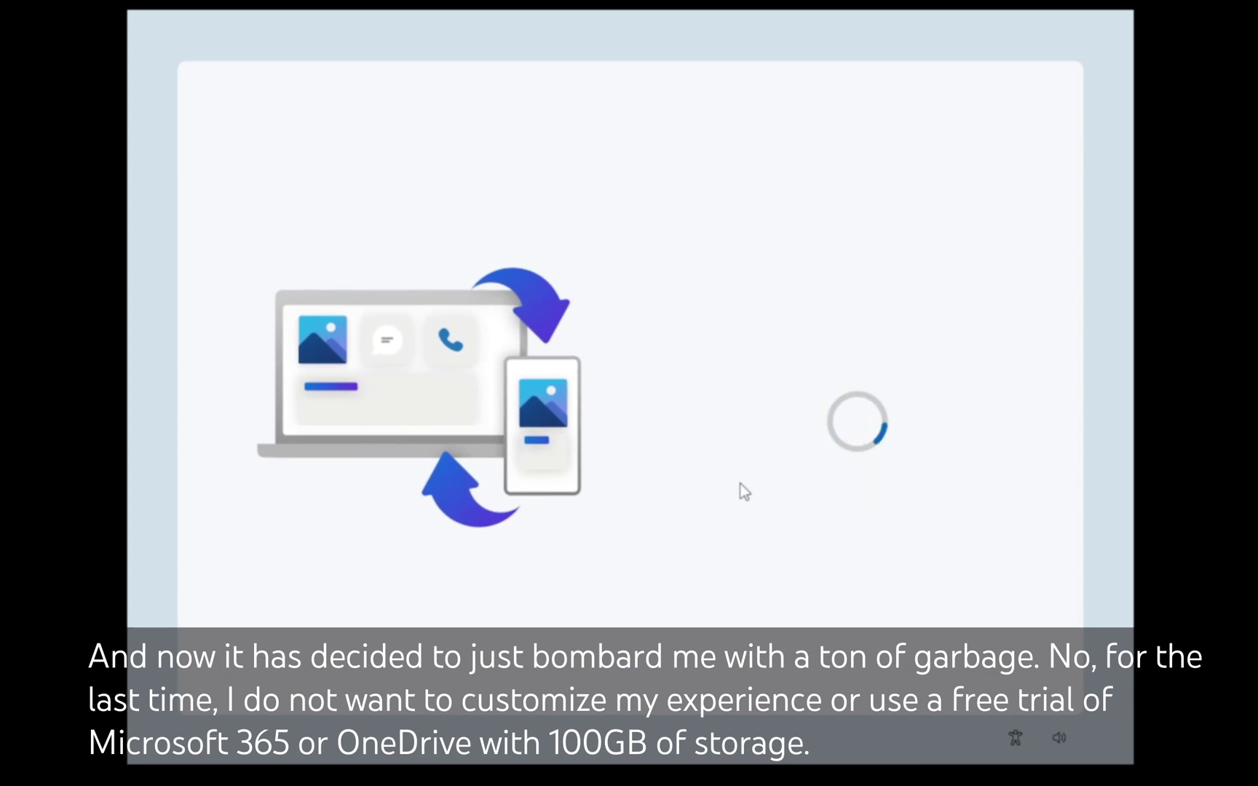
{"action": "key", "text": "alt+Tab"}
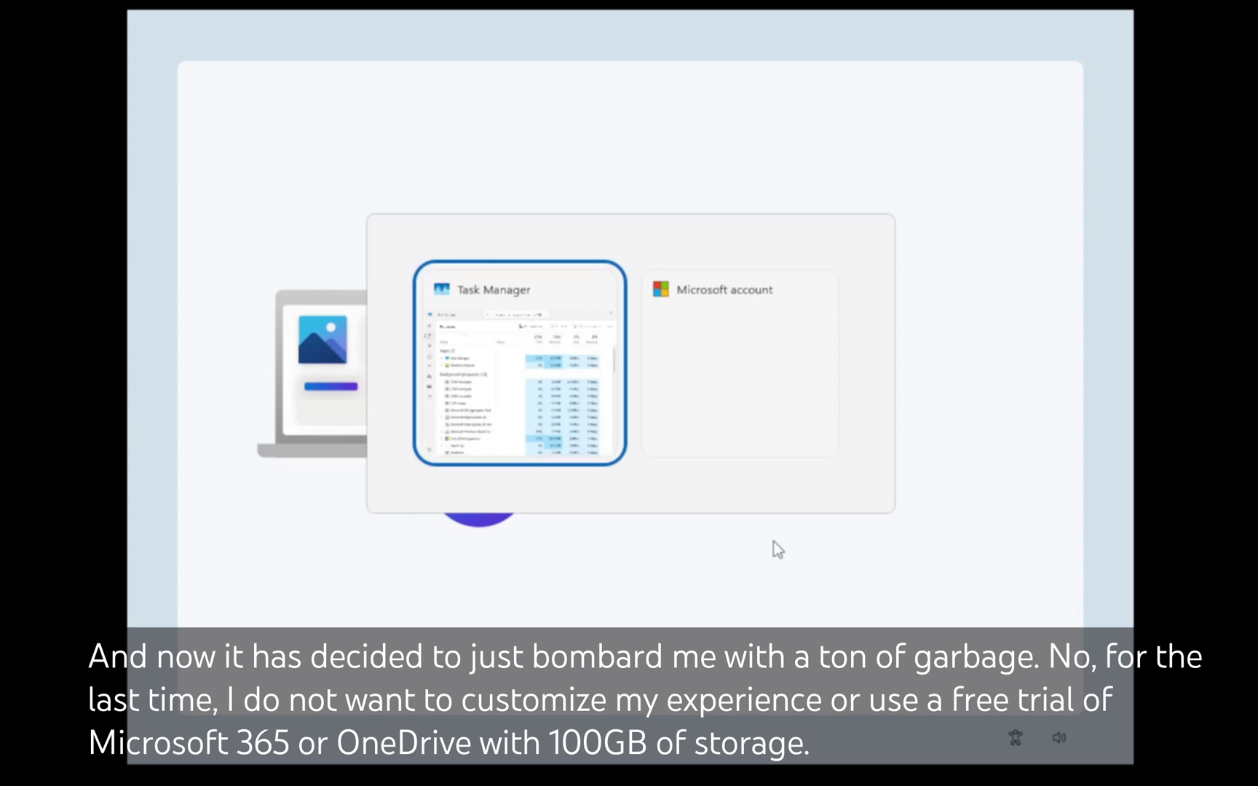
{"action": "key", "text": "alt+Tab"}
{"action": "key", "text": "alt+Tab"}
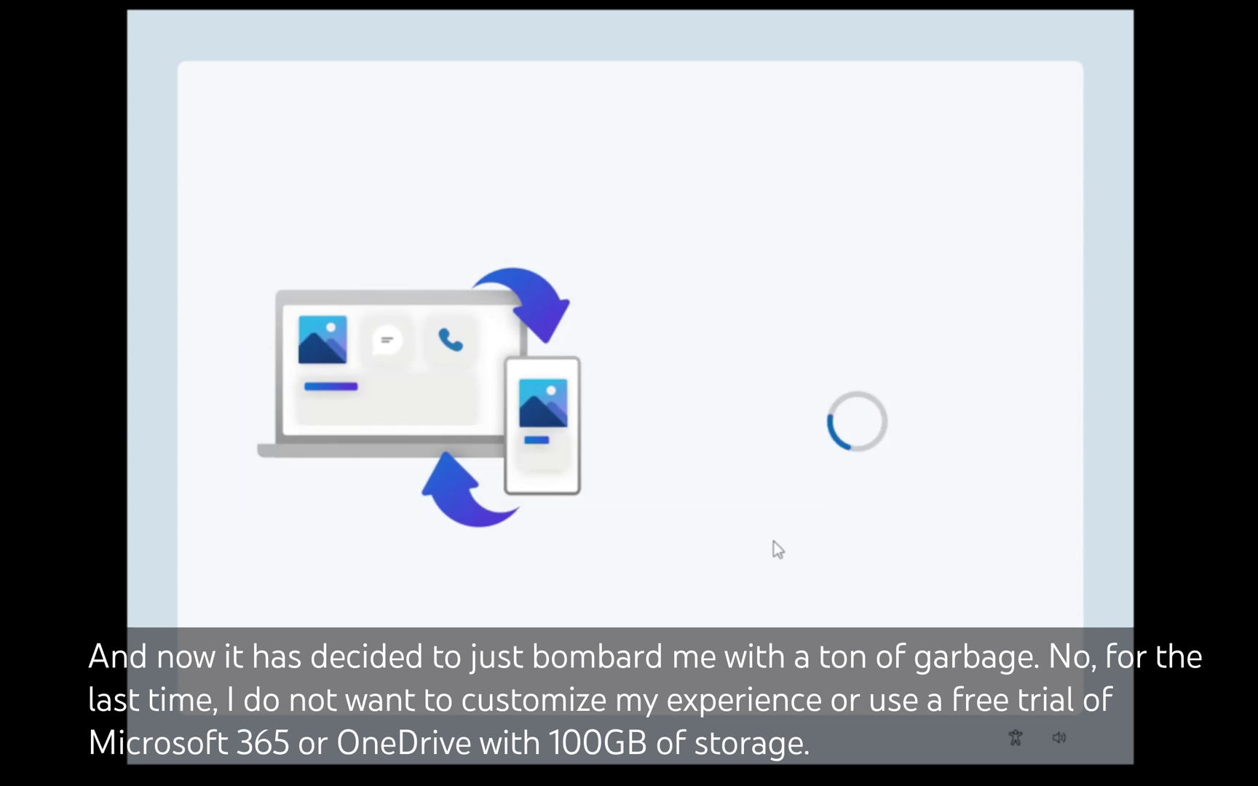
{"action": "key", "text": "alt+Tab"}
{"action": "key", "text": "alt+Tab"}
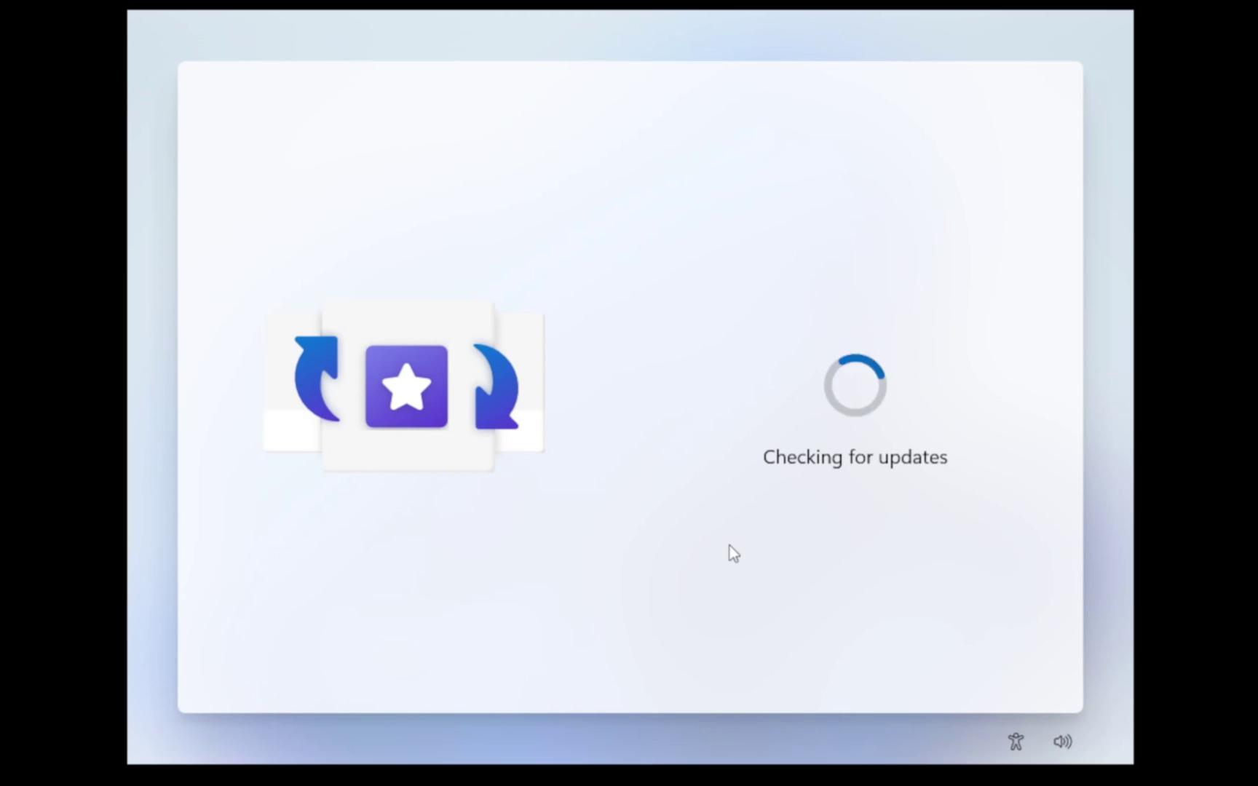
Step: In Task Manager, end the wwahost.exe setup process, then close Task Manager
{"action": "key", "text": "alt+Tab"}
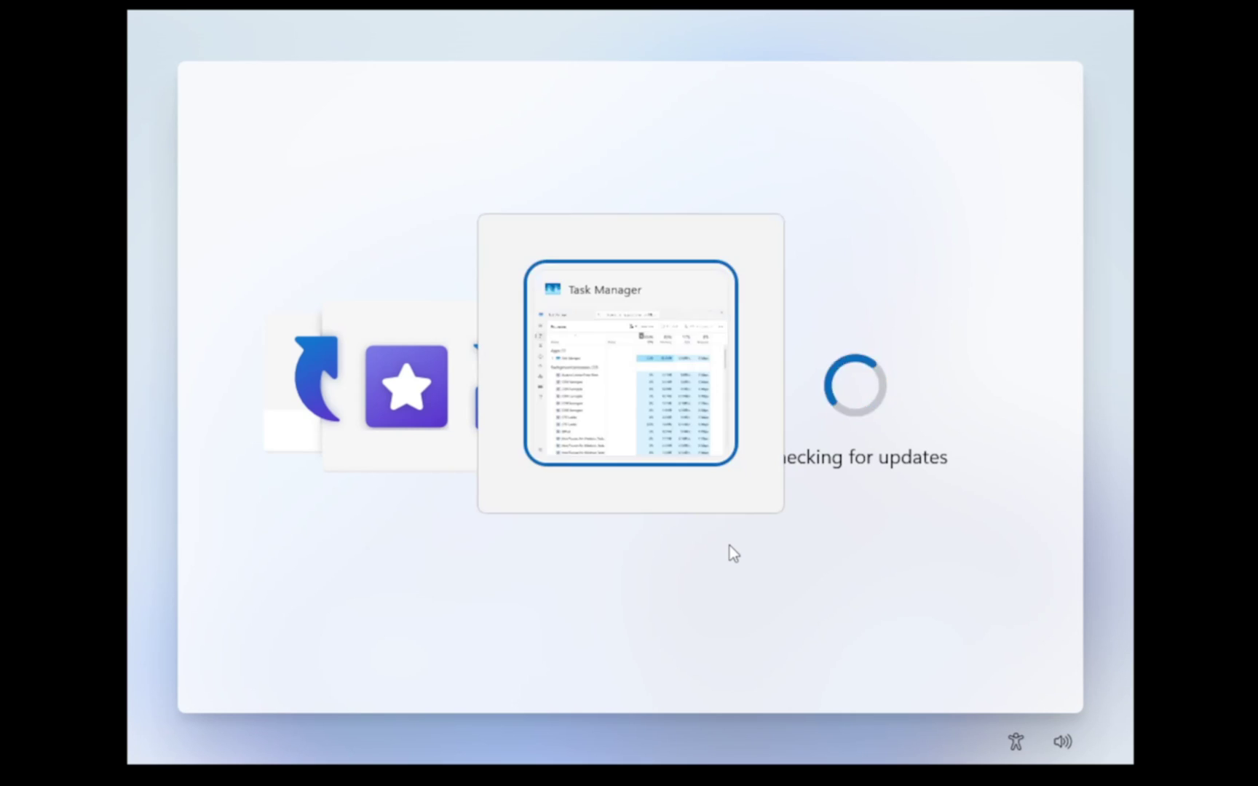
{"action": "key", "text": "alt+Tab"}
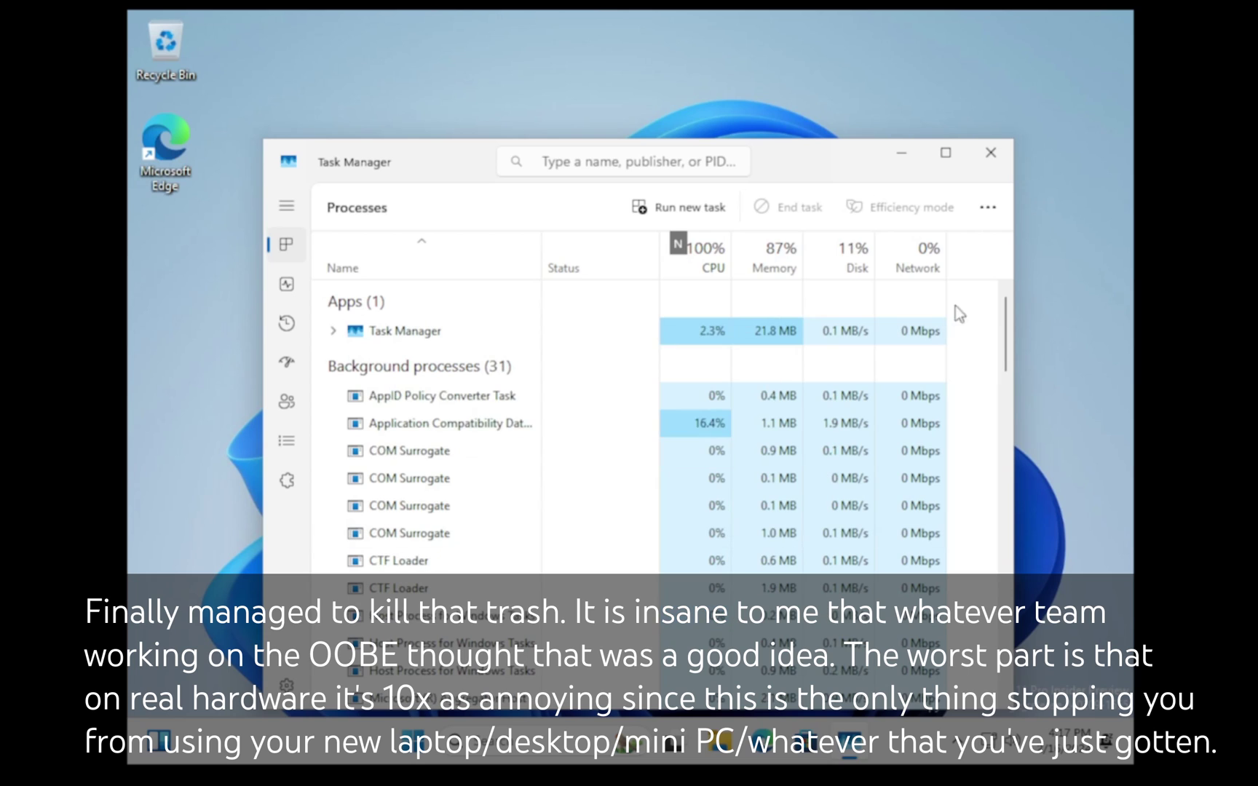
{"action": "left_click", "coordinate": [988, 207]}
{"action": "mouse_move", "coordinate": [947, 250]}
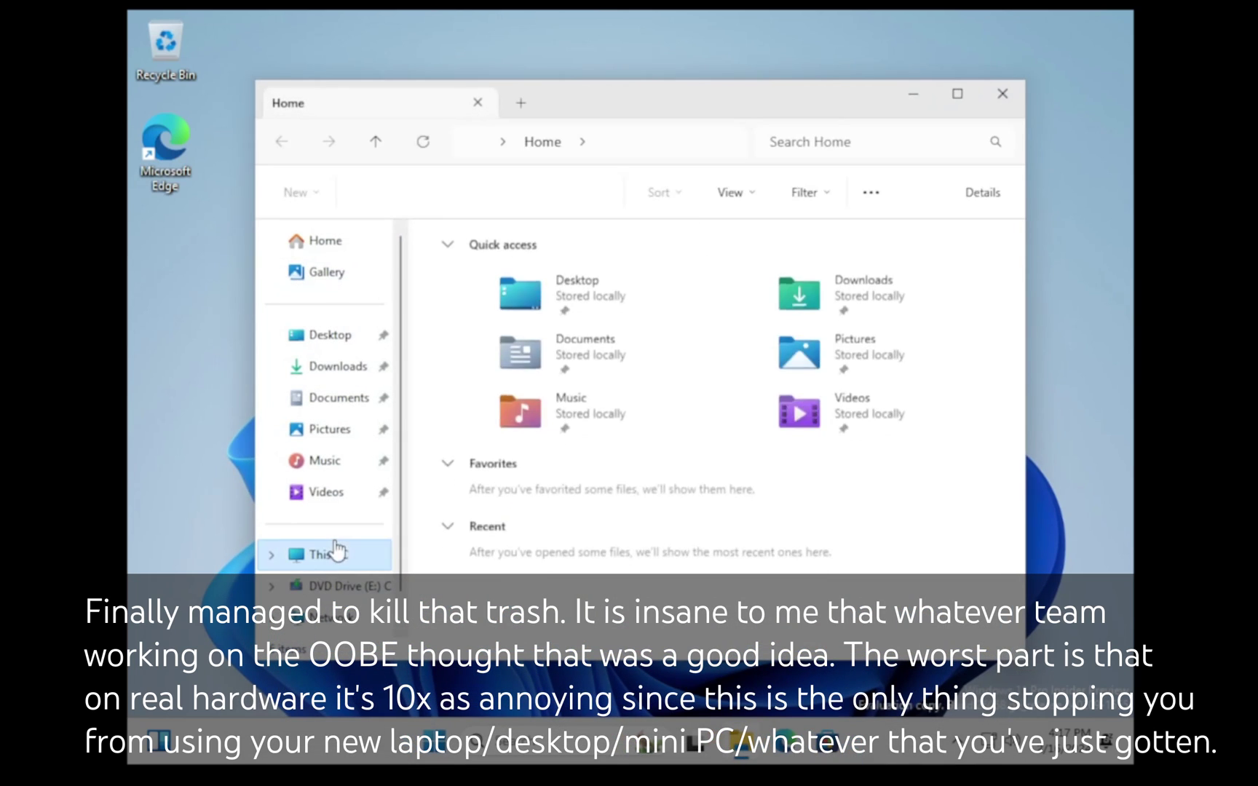
{"action": "left_click", "coordinate": [334, 554]}
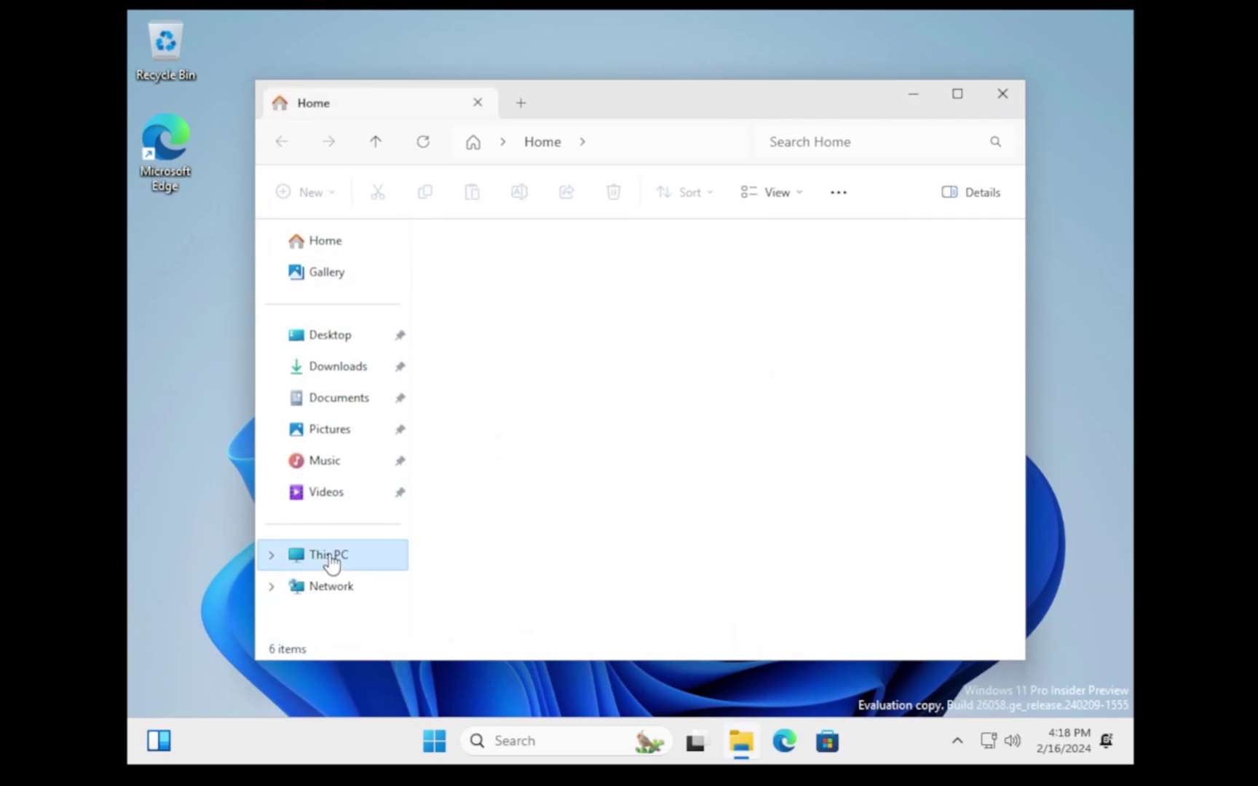
Step: Select the VMware Tools disc drive in File Explorer, then close Explorer and the Start menu
{"action": "left_click", "coordinate": [331, 557]}
{"action": "left_click", "coordinate": [717, 342]}
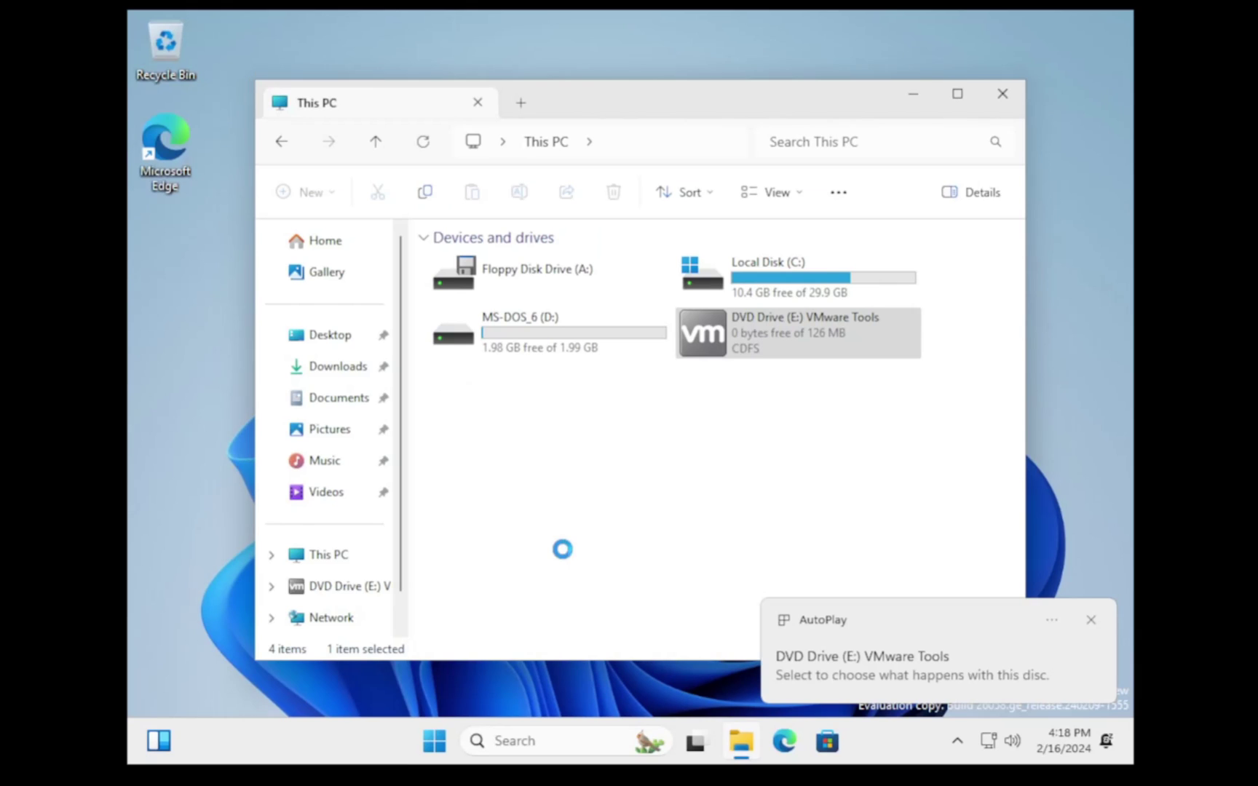
{"action": "left_click", "coordinate": [1013, 94]}
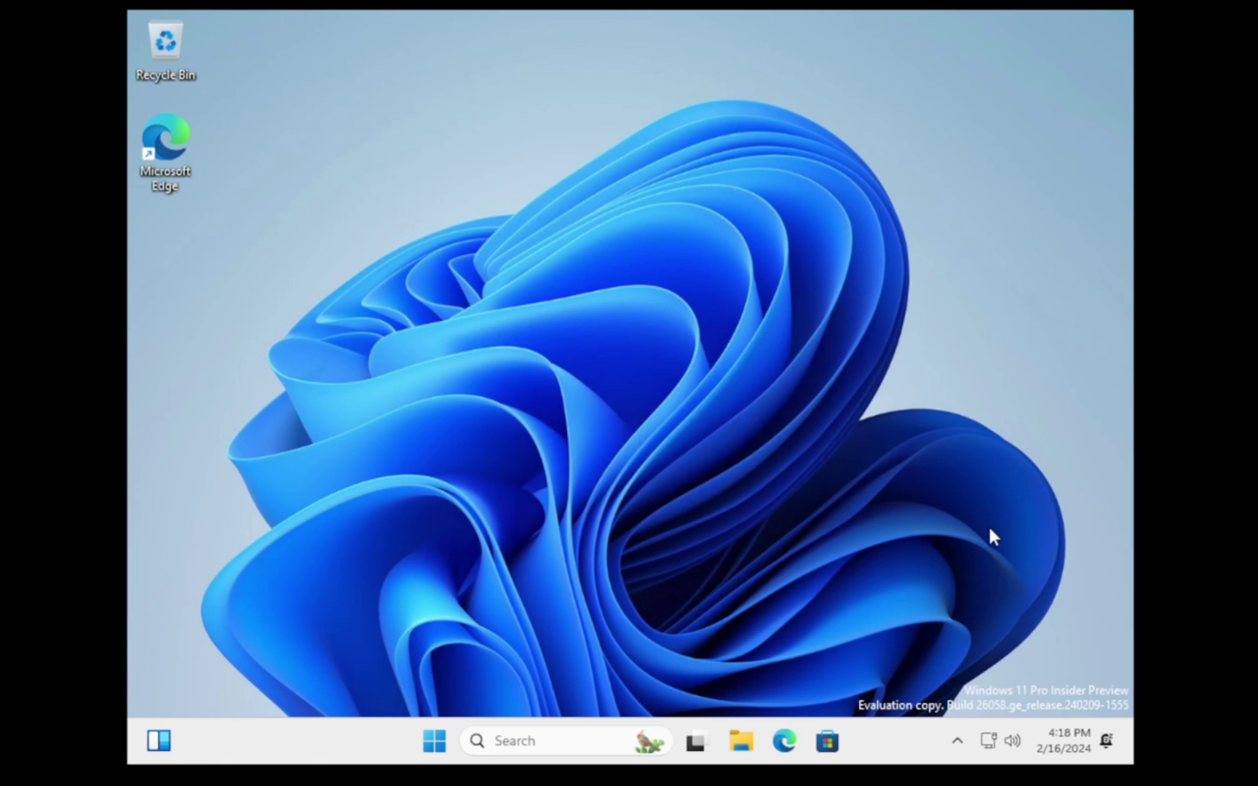
{"action": "left_click", "coordinate": [437, 741]}
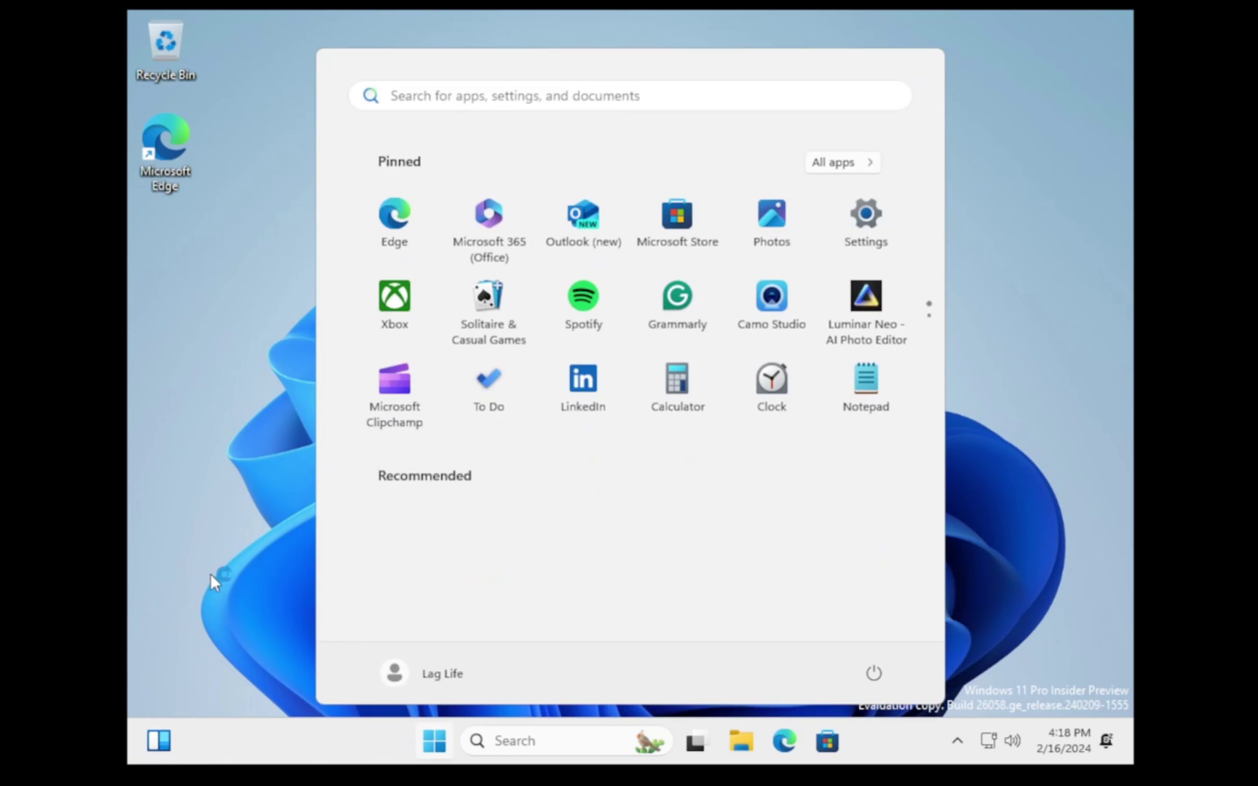
{"action": "left_click", "coordinate": [1007, 236]}
Step: Open DVD Drive (E:) VMware Tools, launch setup64, and close File Explorer
{"action": "key", "text": "super+e"}
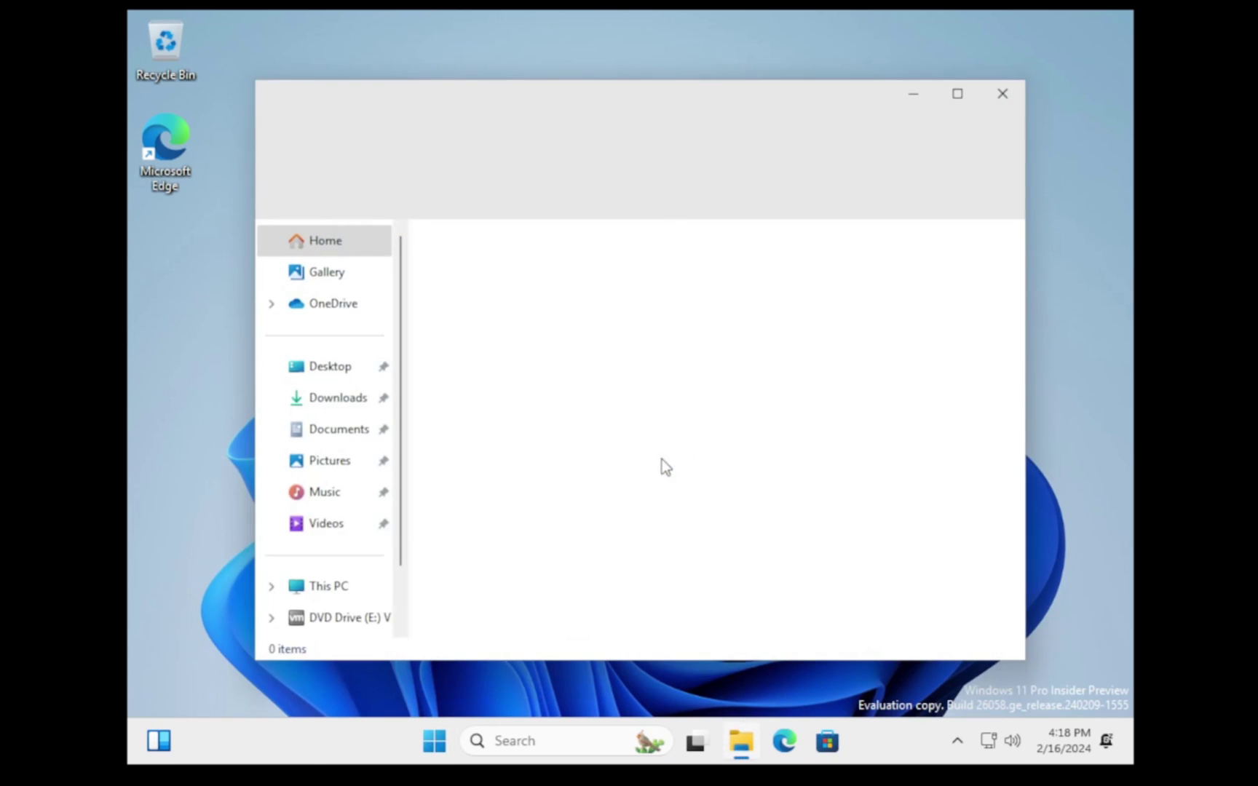
{"action": "left_click", "coordinate": [368, 604]}
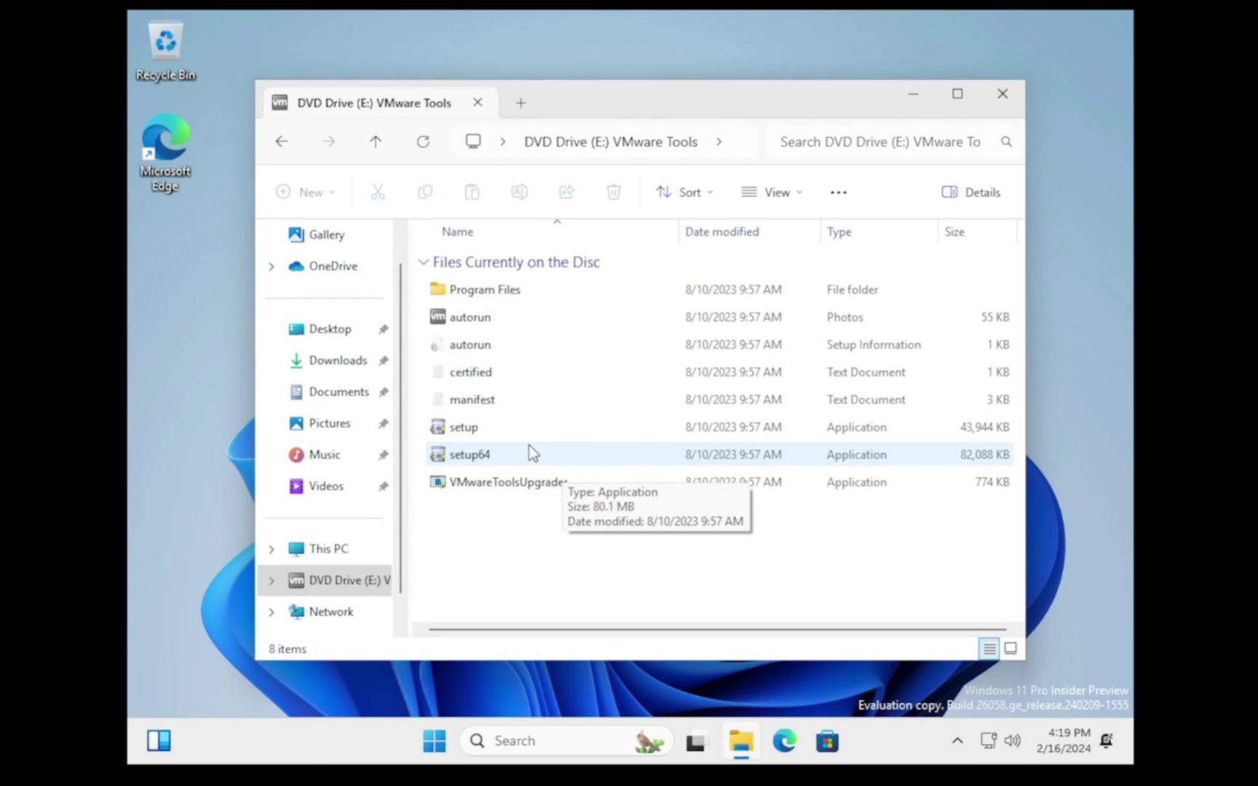
{"action": "double_click", "coordinate": [530, 453]}
{"action": "left_click", "coordinate": [1003, 94]}
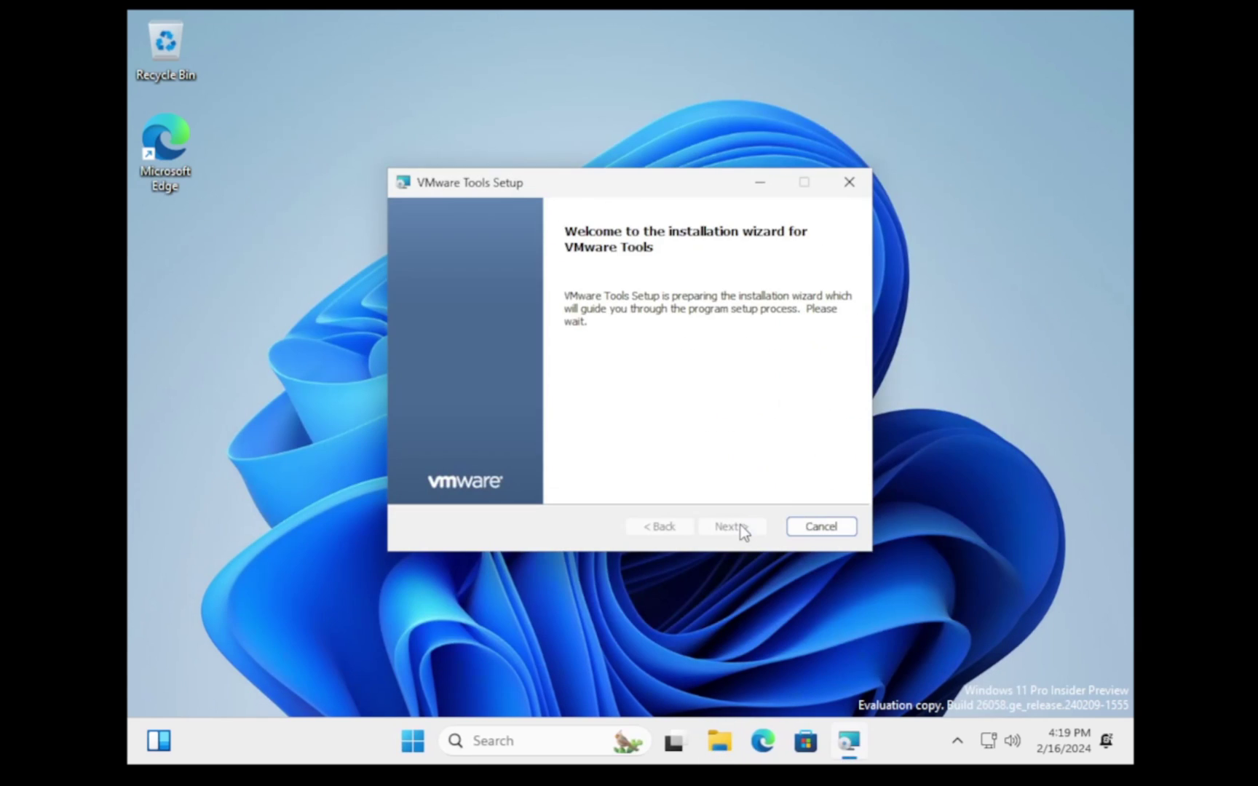
Step: Install VMware Tools with the default setup type, click Finish, and accept the restart
{"action": "left_click", "coordinate": [740, 525]}
{"action": "left_click", "coordinate": [741, 525]}
{"action": "left_click", "coordinate": [741, 525]}
{"action": "key", "text": "ctrl+shift+Escape"}
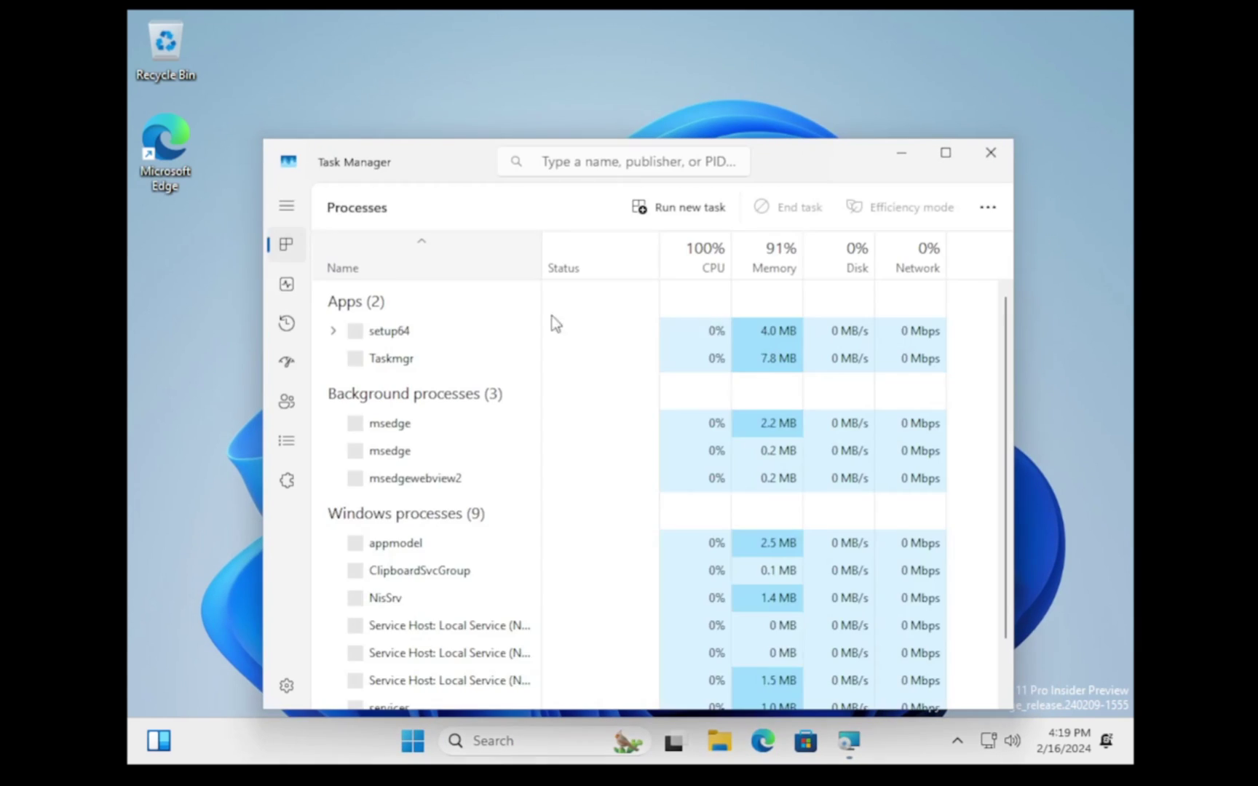
{"action": "key", "text": "ctrl+Tab"}
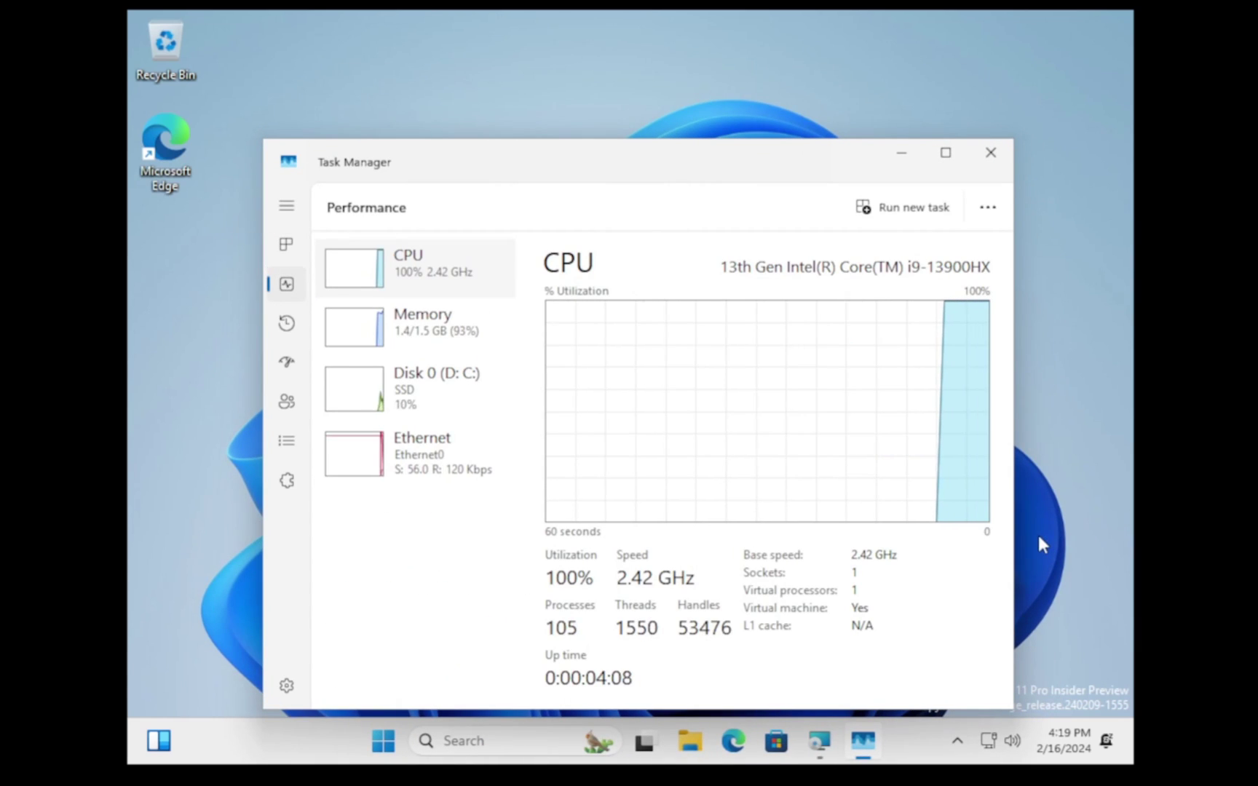
{"action": "left_click_drag", "start_coordinate": [603, 166], "coordinate": [855, 558]}
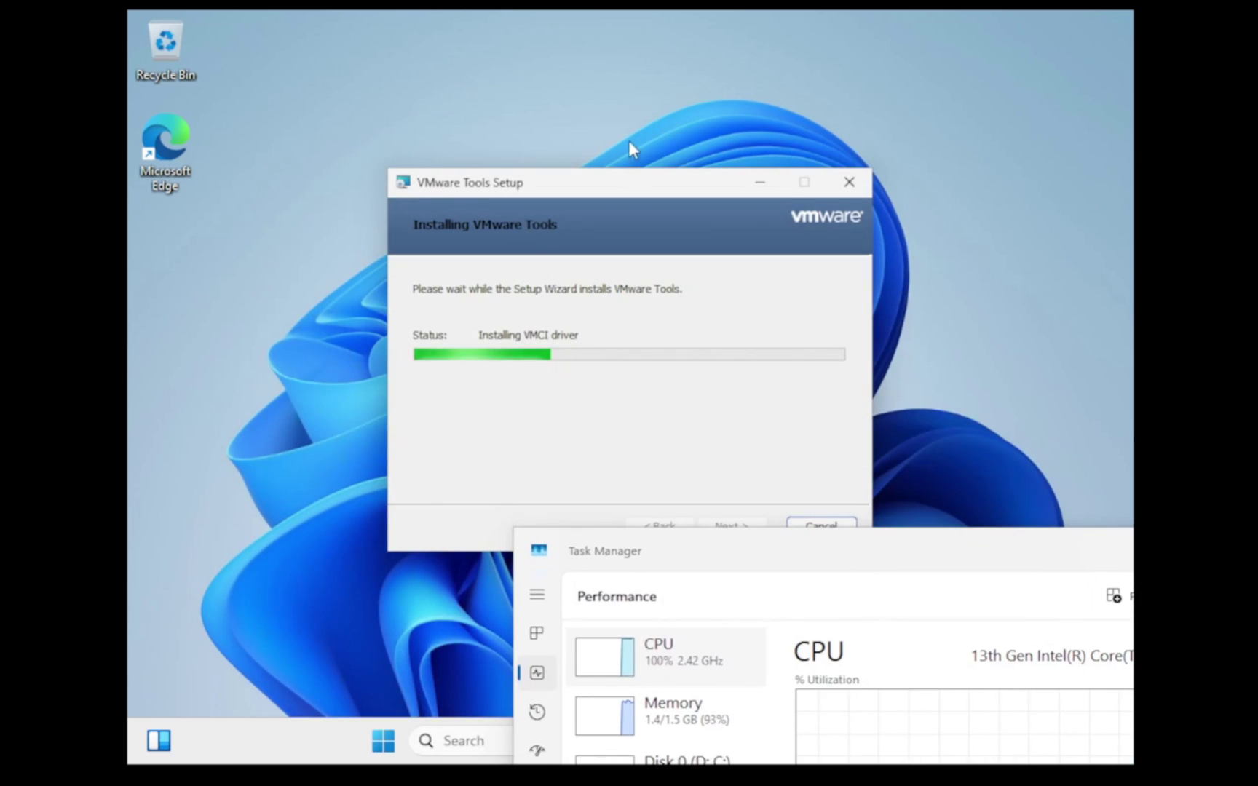
{"action": "left_click", "coordinate": [916, 394]}
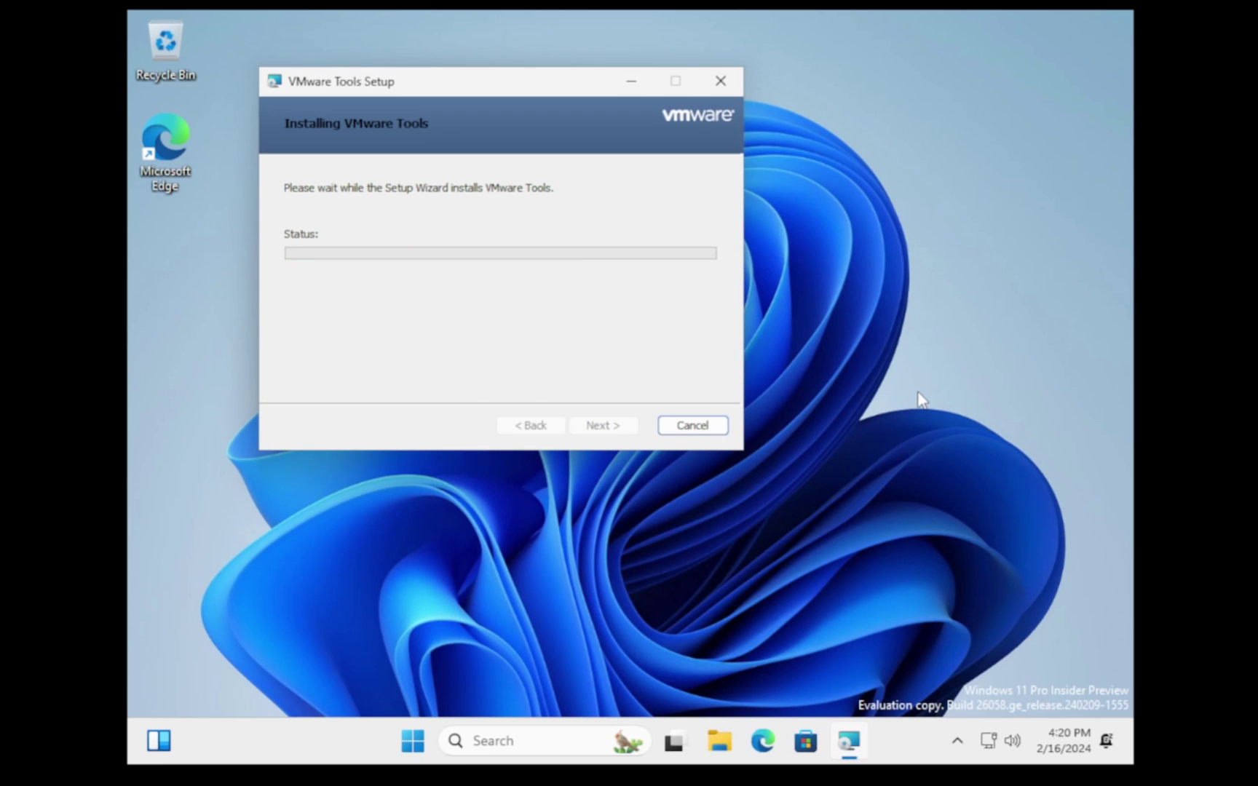
{"action": "left_click", "coordinate": [588, 425]}
{"action": "left_click", "coordinate": [587, 428]}
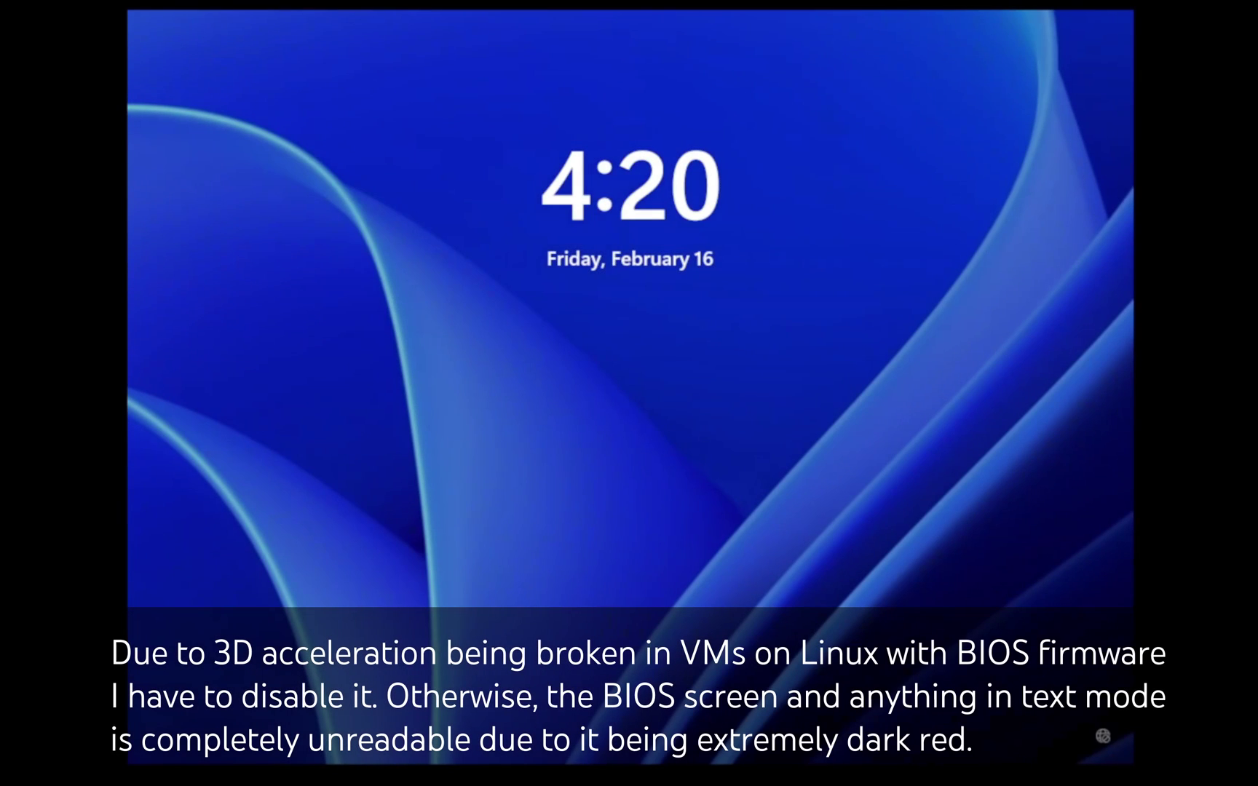
Step: Sign in with the PIN from the lock screen and open the Start menu on the desktop
{"action": "key", "text": "Return"}
{"action": "key", "text": "Return"}
{"action": "key", "text": "Return"}
{"action": "type", "text": "1234"}
{"action": "key", "text": "Return"}
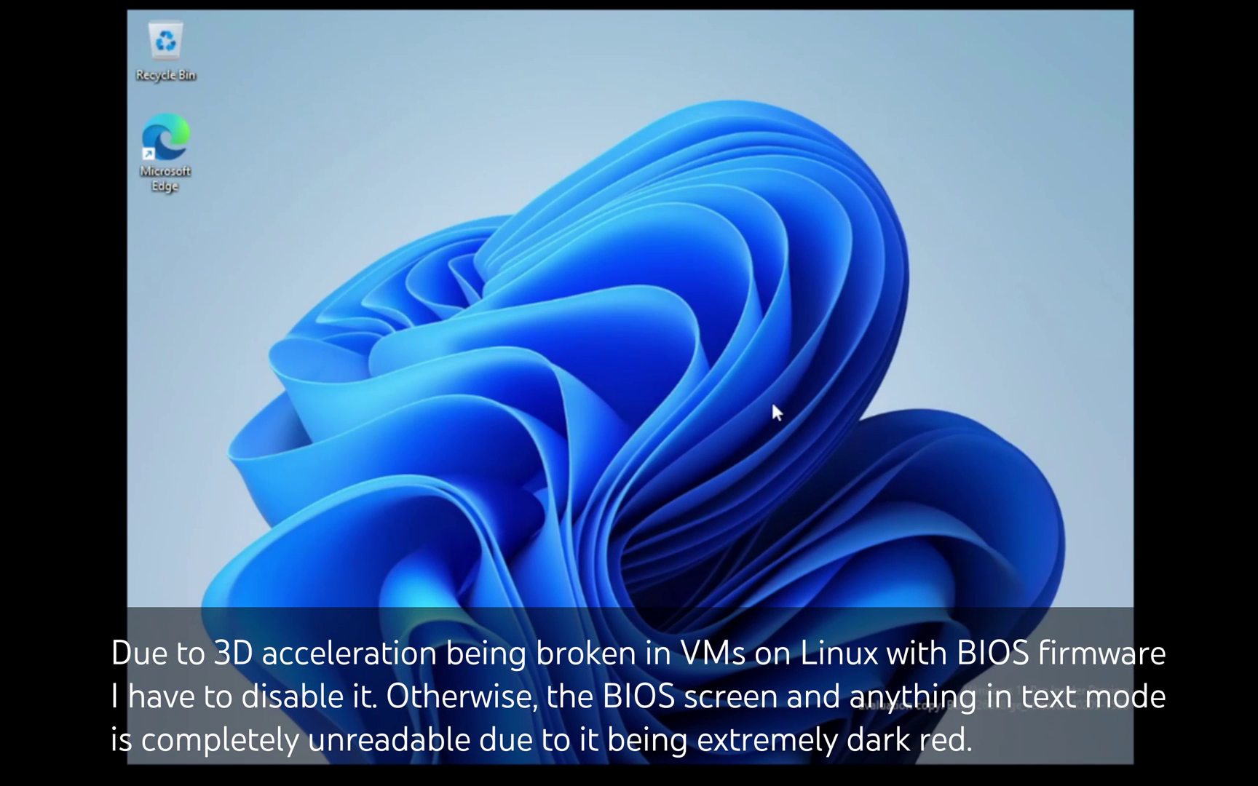
{"action": "key", "text": "super"}
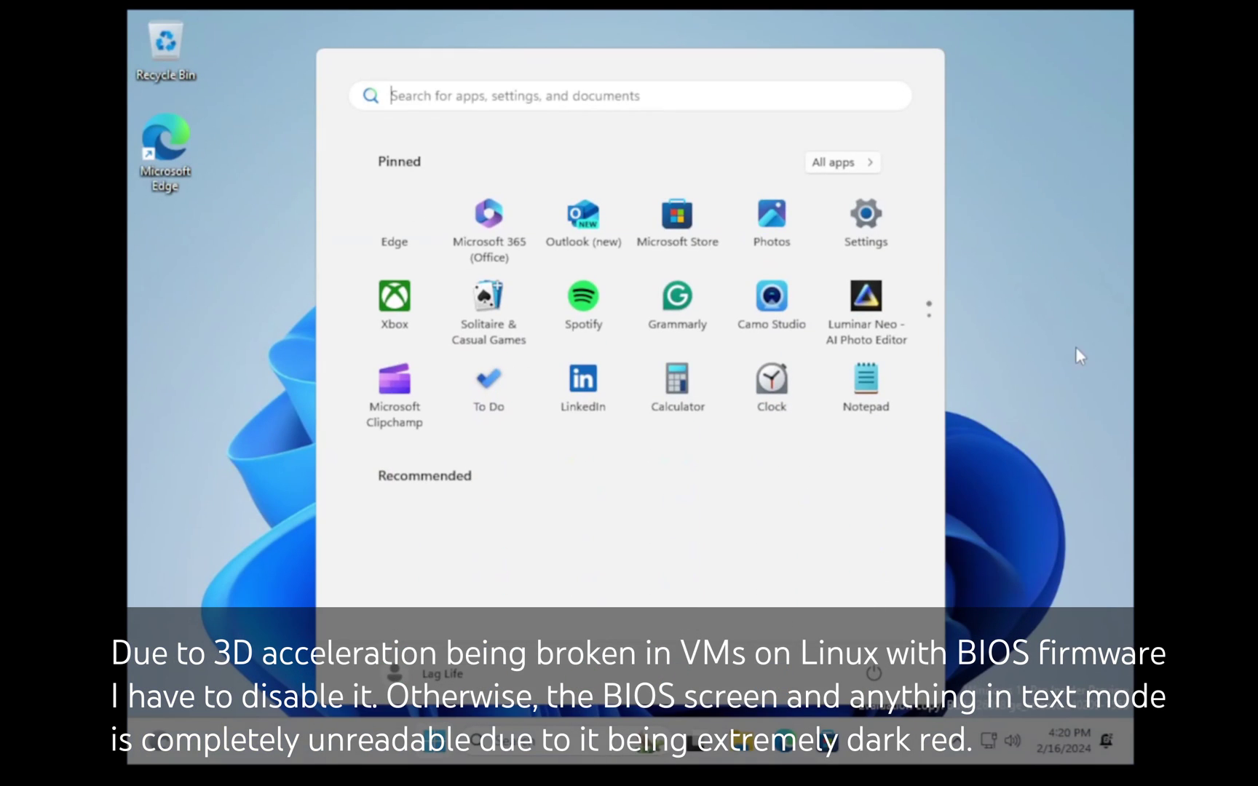
{"action": "key", "text": "Escape"}
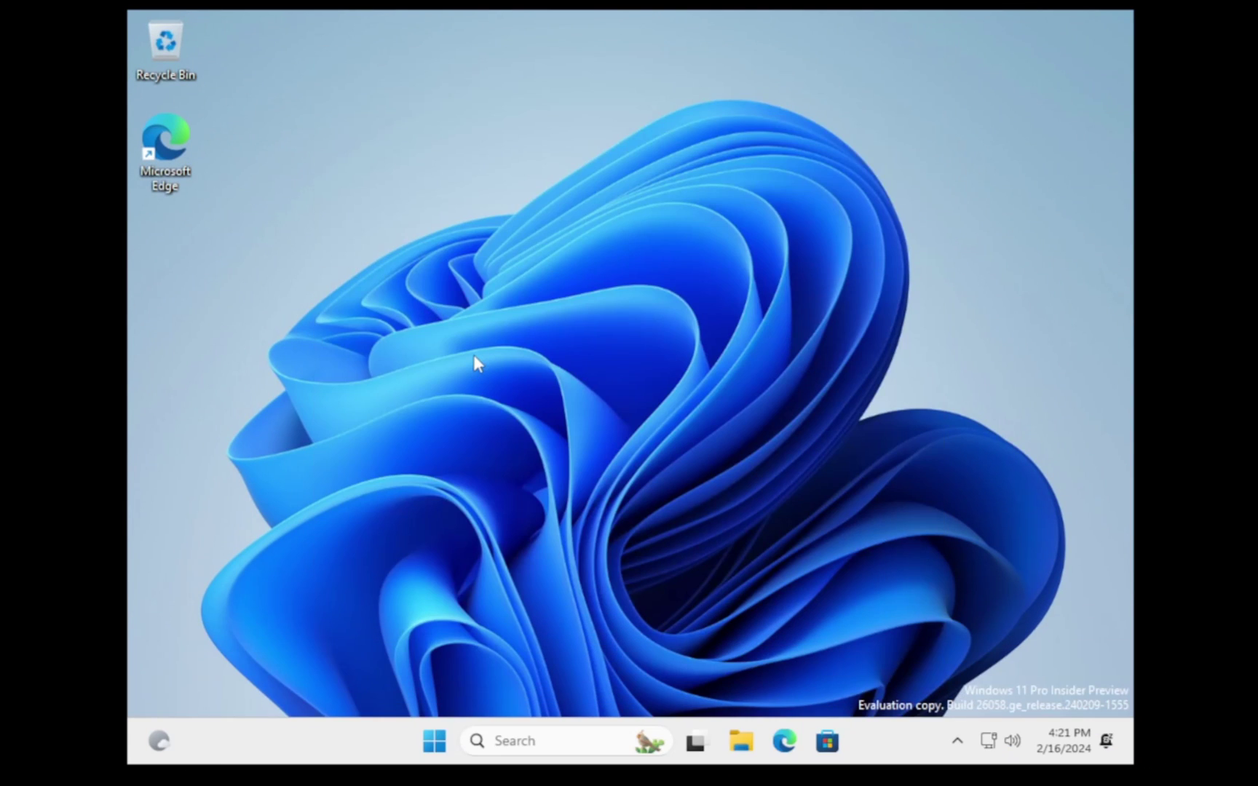
{"action": "key", "text": "super"}
Step: Launch Settings and browse the Bluetooth & devices and Network & internet pages
{"action": "right_click", "coordinate": [428, 236]}
{"action": "left_click", "coordinate": [491, 401]}
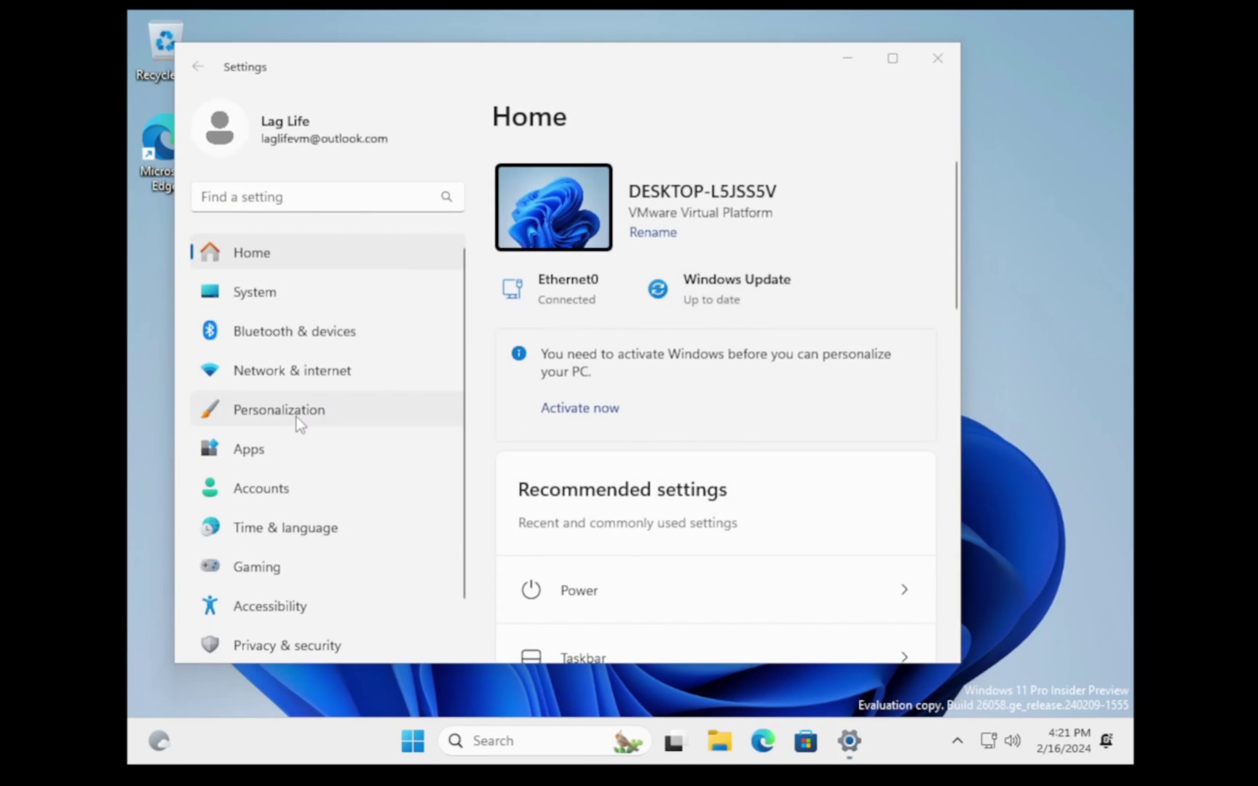
{"action": "scroll", "coordinate": [738, 225], "scroll_direction": "down", "scroll_amount": 10}
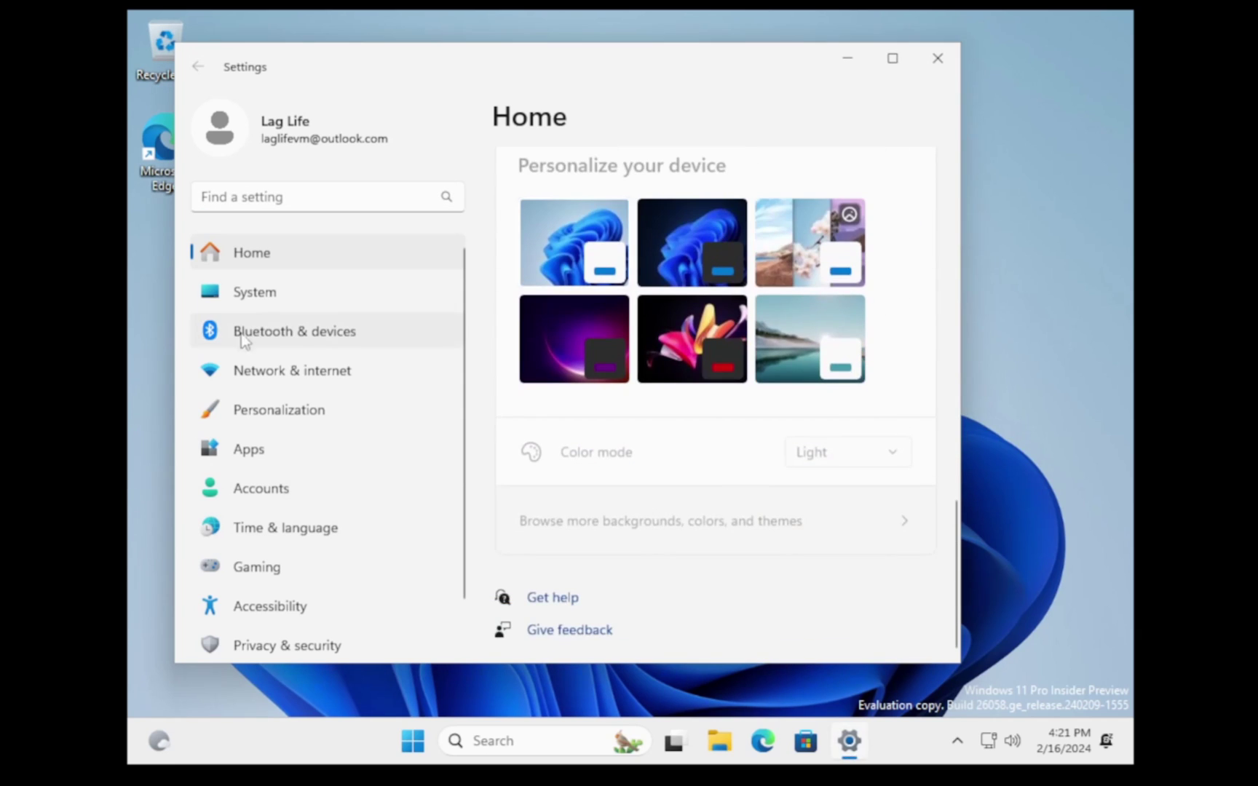
{"action": "left_click", "coordinate": [304, 335]}
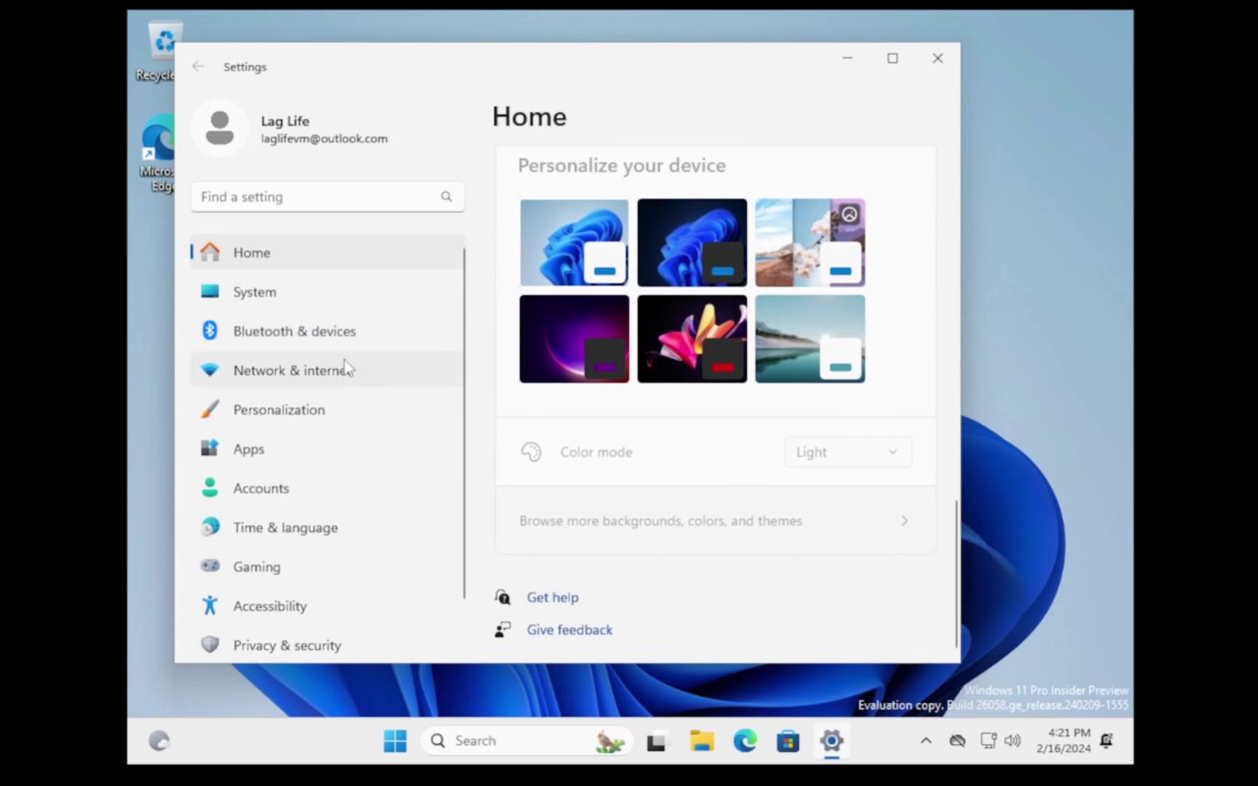
{"action": "scroll", "coordinate": [739, 371], "scroll_direction": "down", "scroll_amount": 5}
{"action": "left_click", "coordinate": [335, 370]}
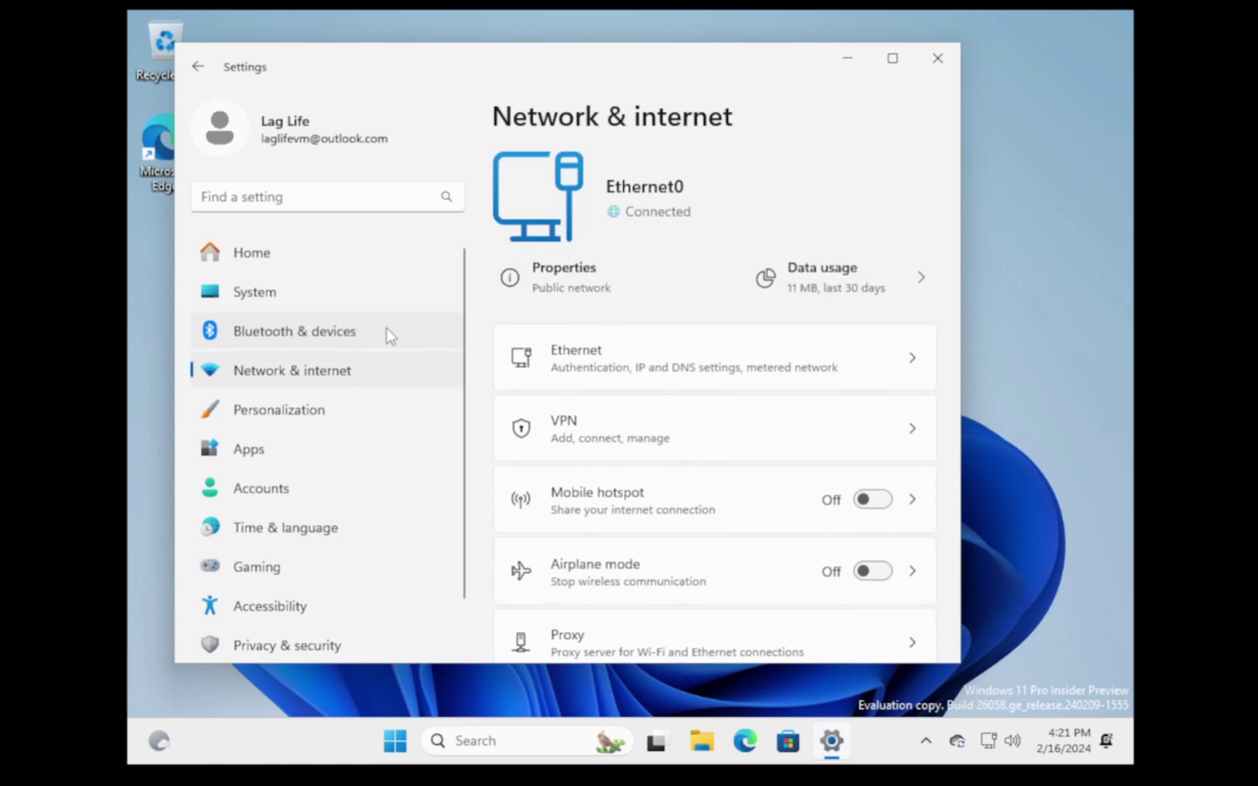
{"action": "left_click", "coordinate": [387, 331]}
{"action": "scroll", "coordinate": [680, 446], "scroll_direction": "down", "scroll_amount": 5}
{"action": "scroll", "coordinate": [274, 431], "scroll_direction": "down", "scroll_amount": 1}
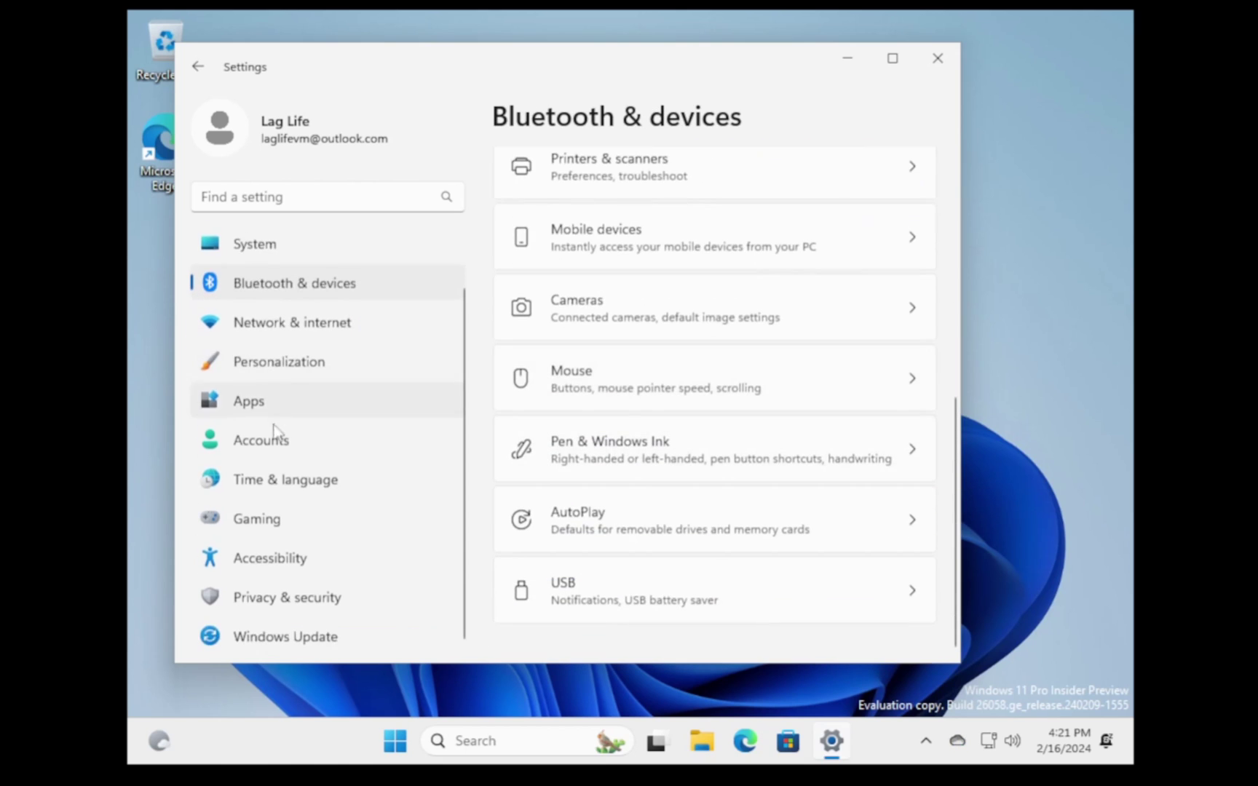
{"action": "scroll", "coordinate": [274, 431], "scroll_direction": "up", "scroll_amount": 1}
Step: Under System > Display, set resolution to 2560 × 1600 and keep the changes
{"action": "left_click", "coordinate": [365, 292]}
{"action": "left_click", "coordinate": [772, 361]}
{"action": "scroll", "coordinate": [863, 478], "scroll_direction": "down", "scroll_amount": 3}
{"action": "left_click", "coordinate": [894, 429]}
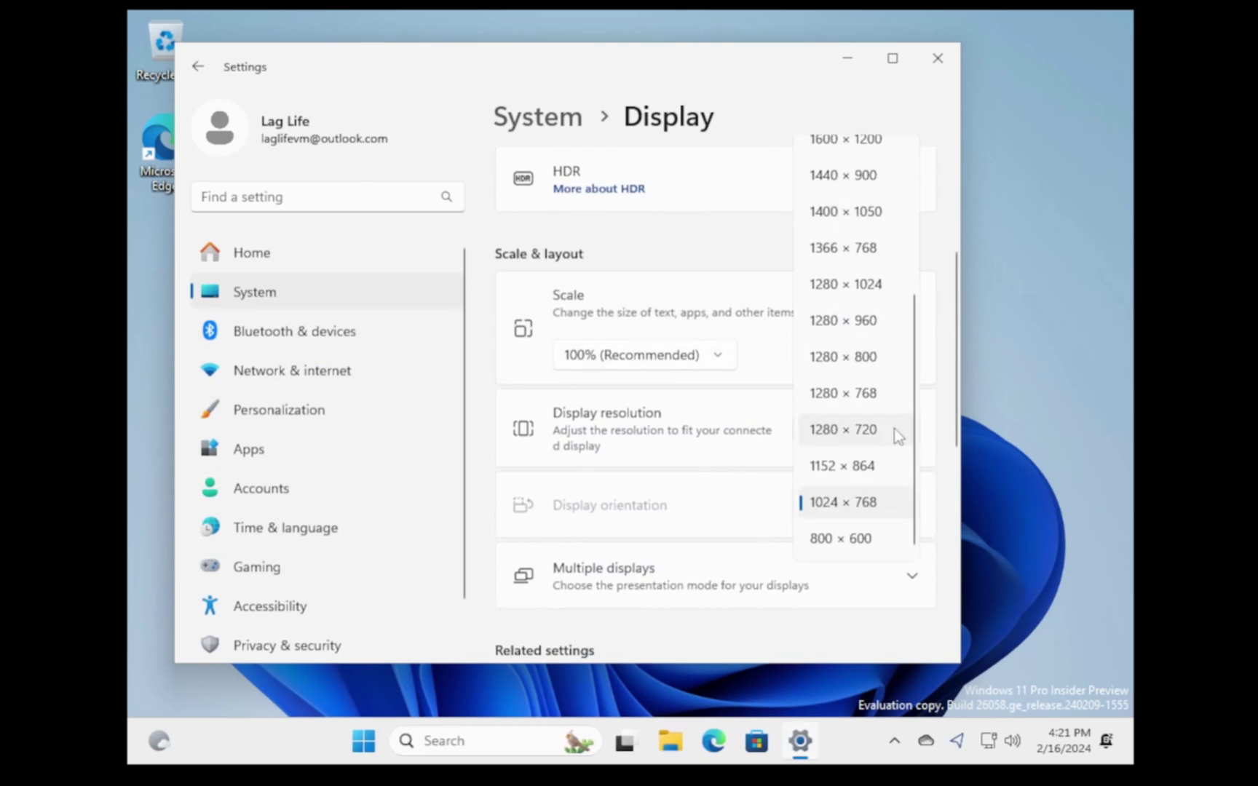
{"action": "scroll", "coordinate": [895, 429], "scroll_direction": "up", "scroll_amount": 5}
{"action": "left_click", "coordinate": [871, 245]}
{"action": "left_click", "coordinate": [382, 250]}
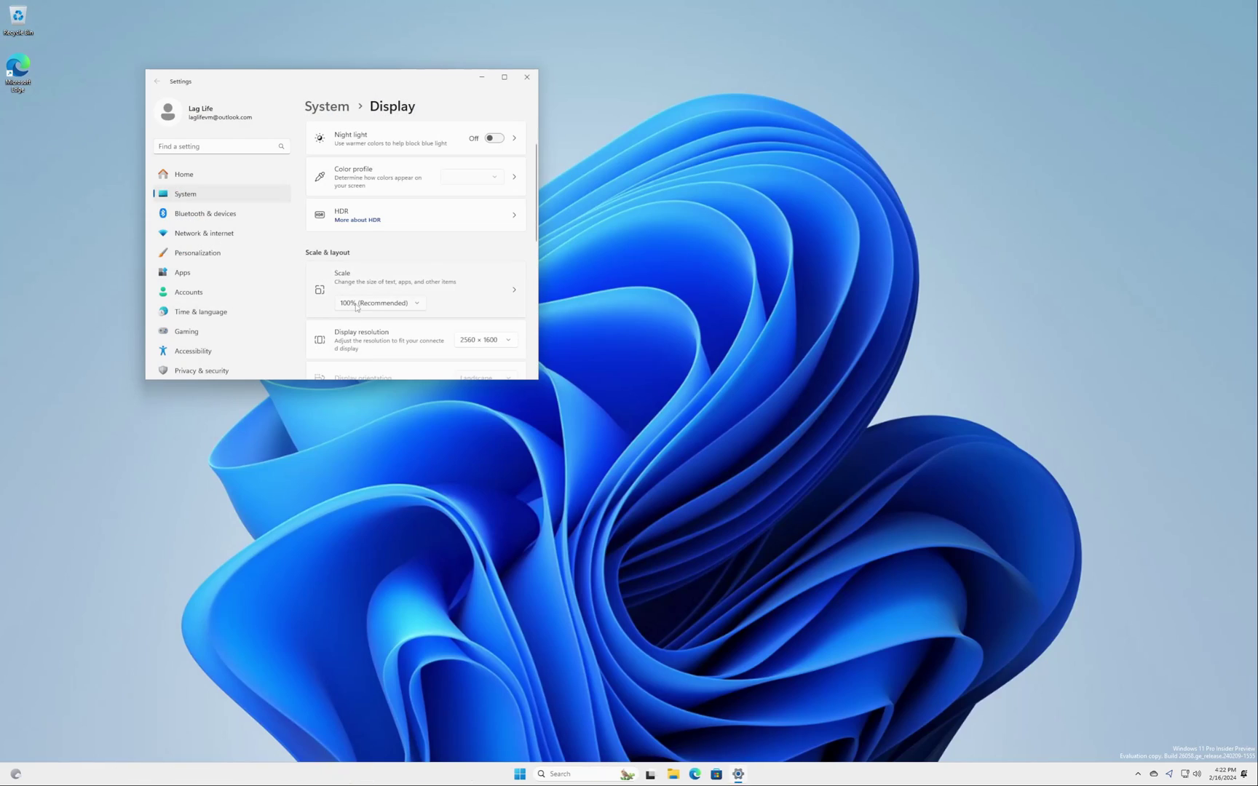
Step: Set the display scale to 150% and close Settings
{"action": "left_click", "coordinate": [356, 303]}
{"action": "left_click", "coordinate": [367, 315]}
{"action": "left_click", "coordinate": [717, 79]}
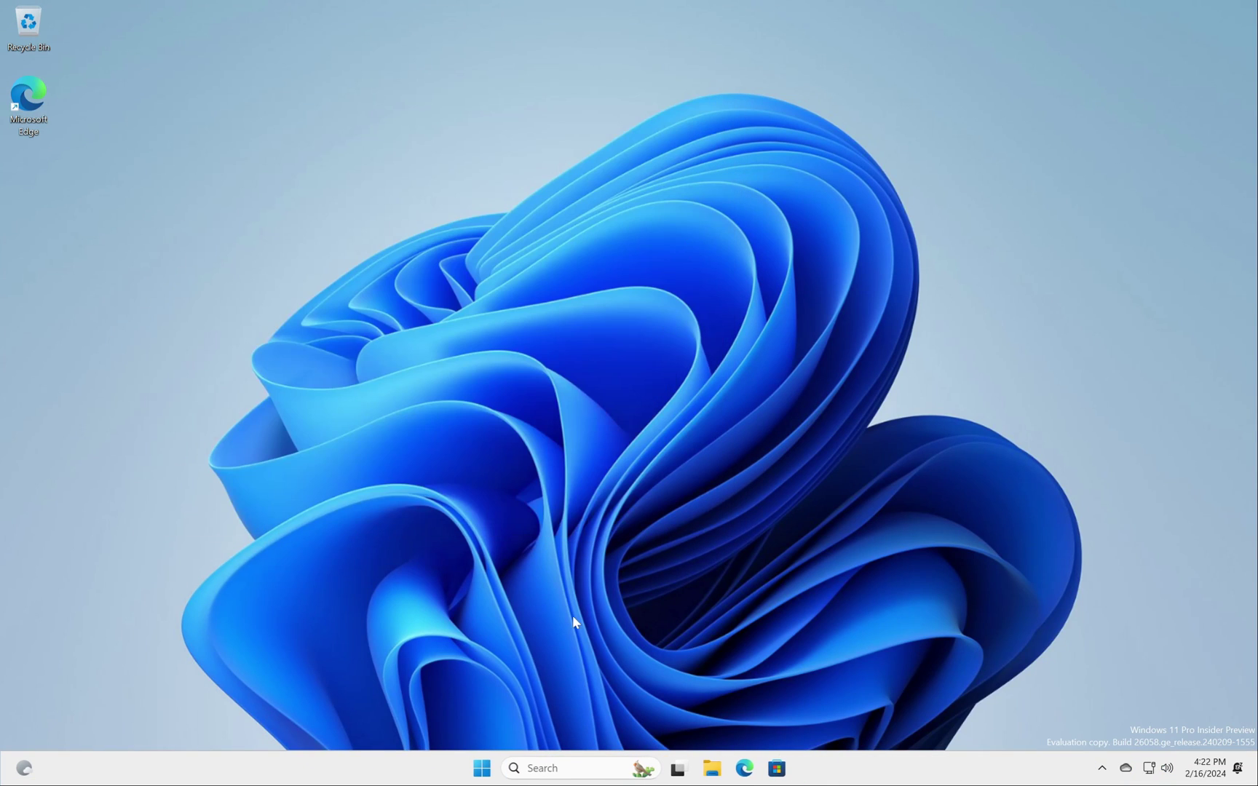
Step: Open Personalization settings from the desktop's right-click menu, then close them
{"action": "key", "text": "super"}
{"action": "key", "text": "super"}
{"action": "right_click", "coordinate": [854, 421]}
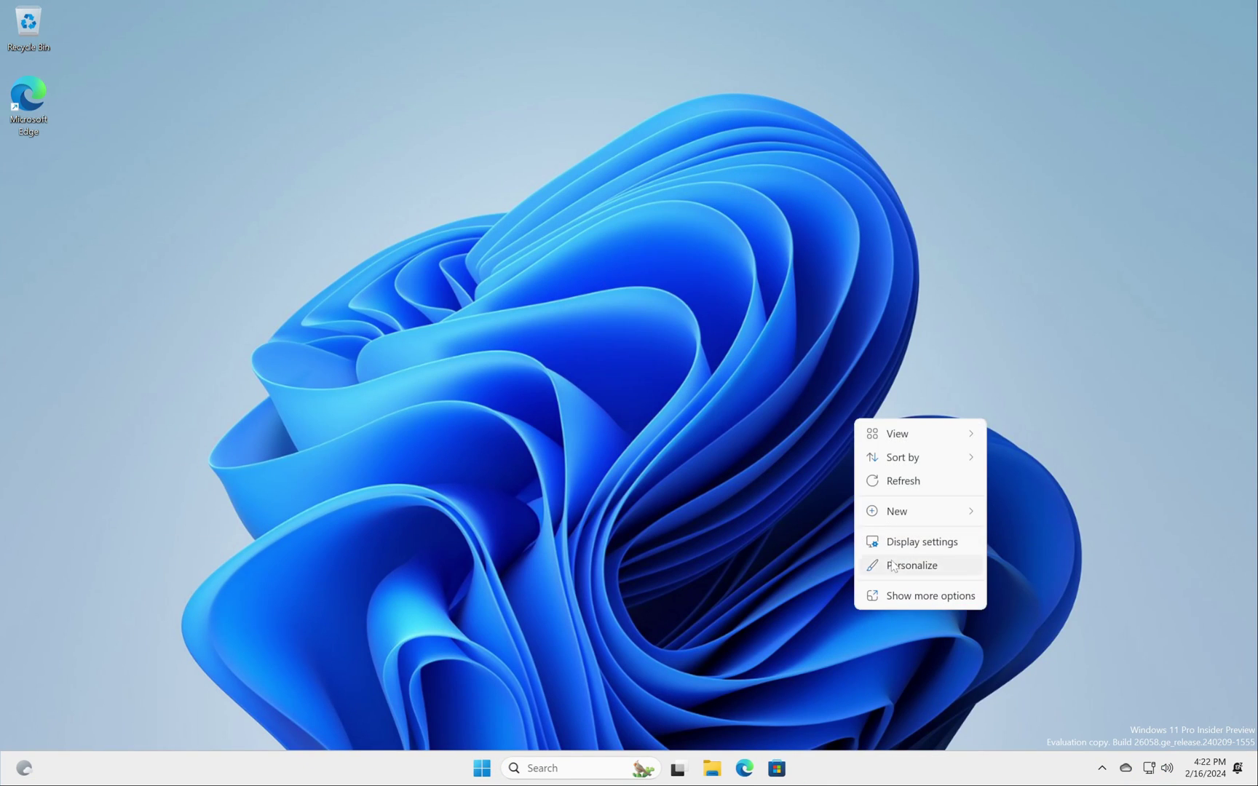
{"action": "left_click", "coordinate": [903, 565]}
{"action": "left_click", "coordinate": [718, 78]}
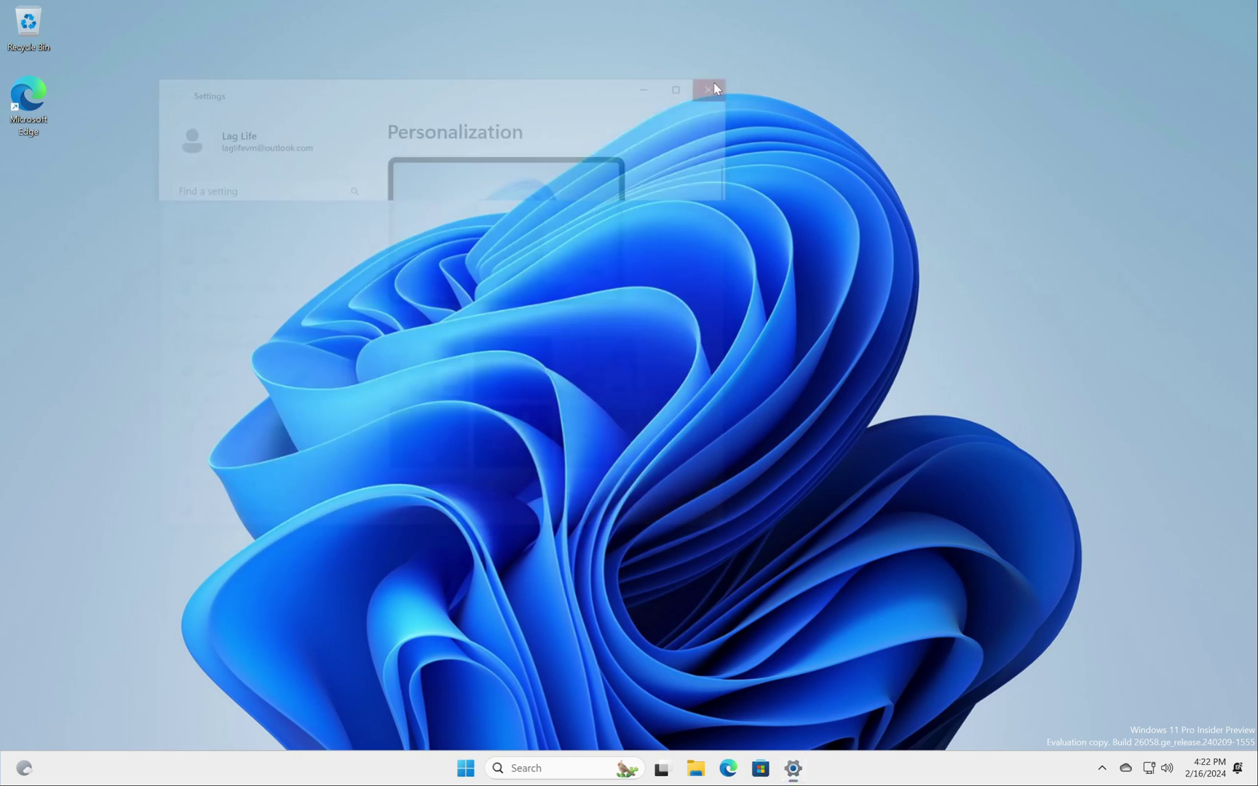
Step: Apply dark.theme from C:\Windows\Resources\Themes and close the open windows
{"action": "key", "text": "super+e"}
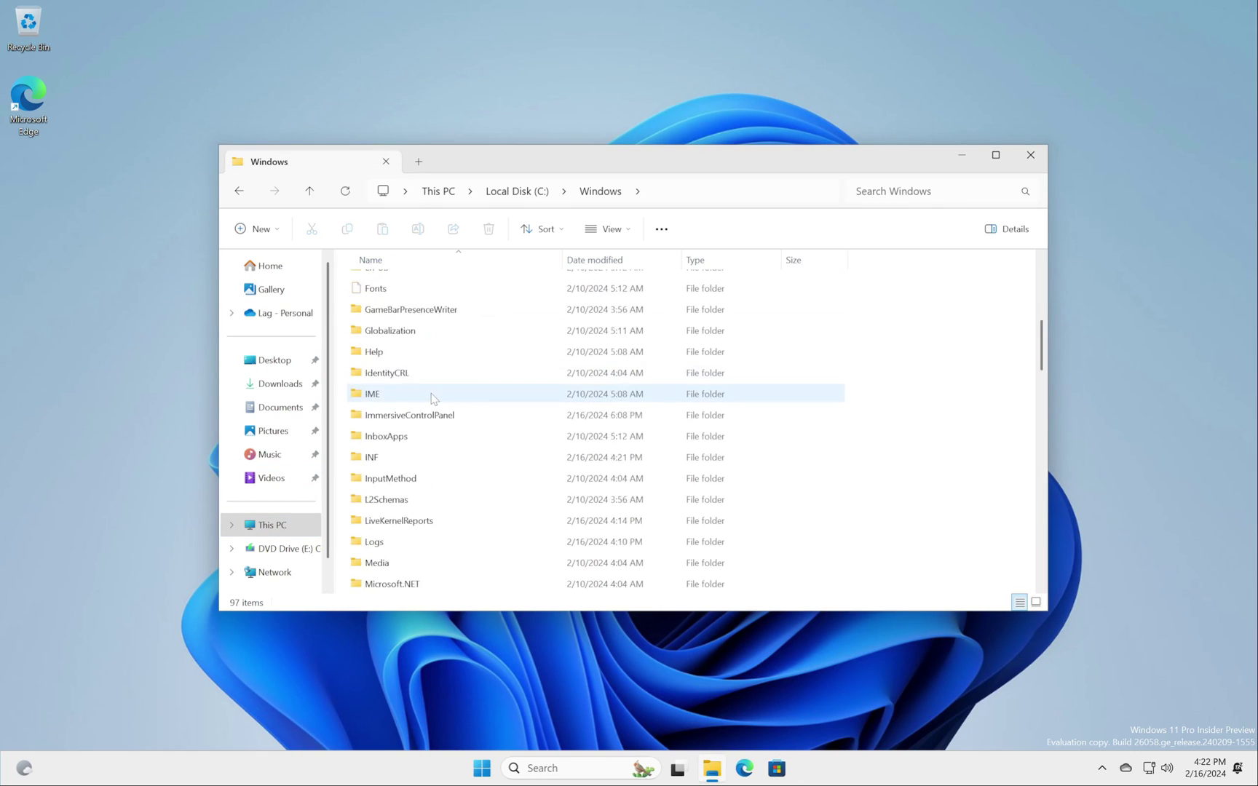
{"action": "scroll", "coordinate": [841, 408], "scroll_direction": "up", "scroll_amount": 10}
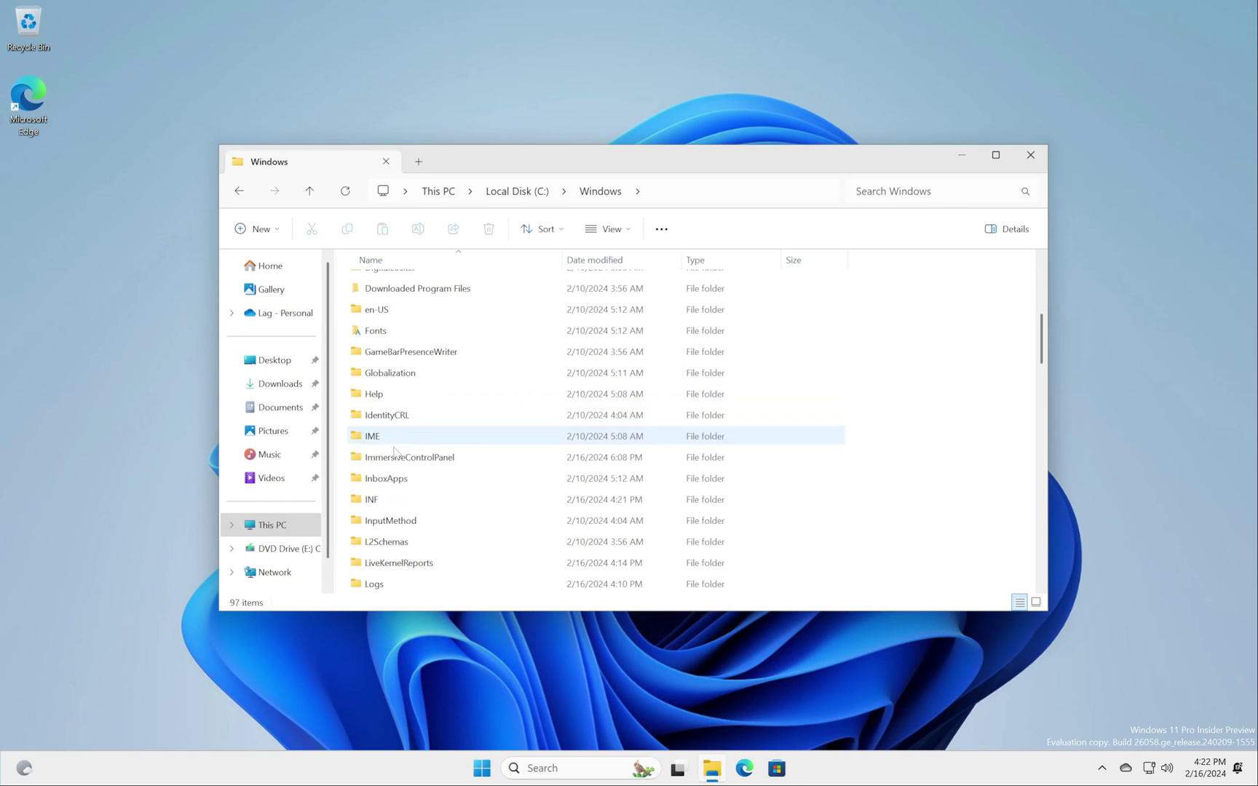
{"action": "double_click", "coordinate": [384, 563]}
{"action": "double_click", "coordinate": [394, 305]}
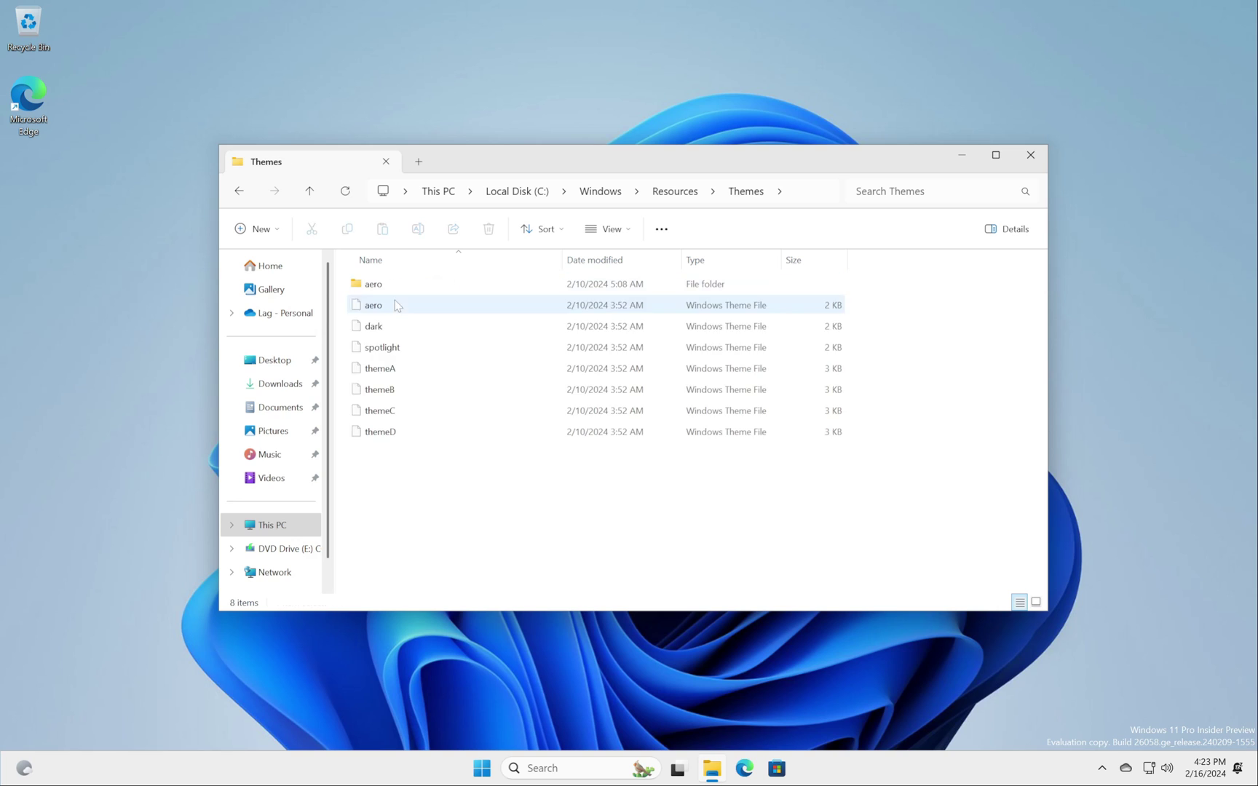
{"action": "double_click", "coordinate": [386, 326]}
{"action": "left_click", "coordinate": [1030, 155]}
{"action": "left_click", "coordinate": [719, 79]}
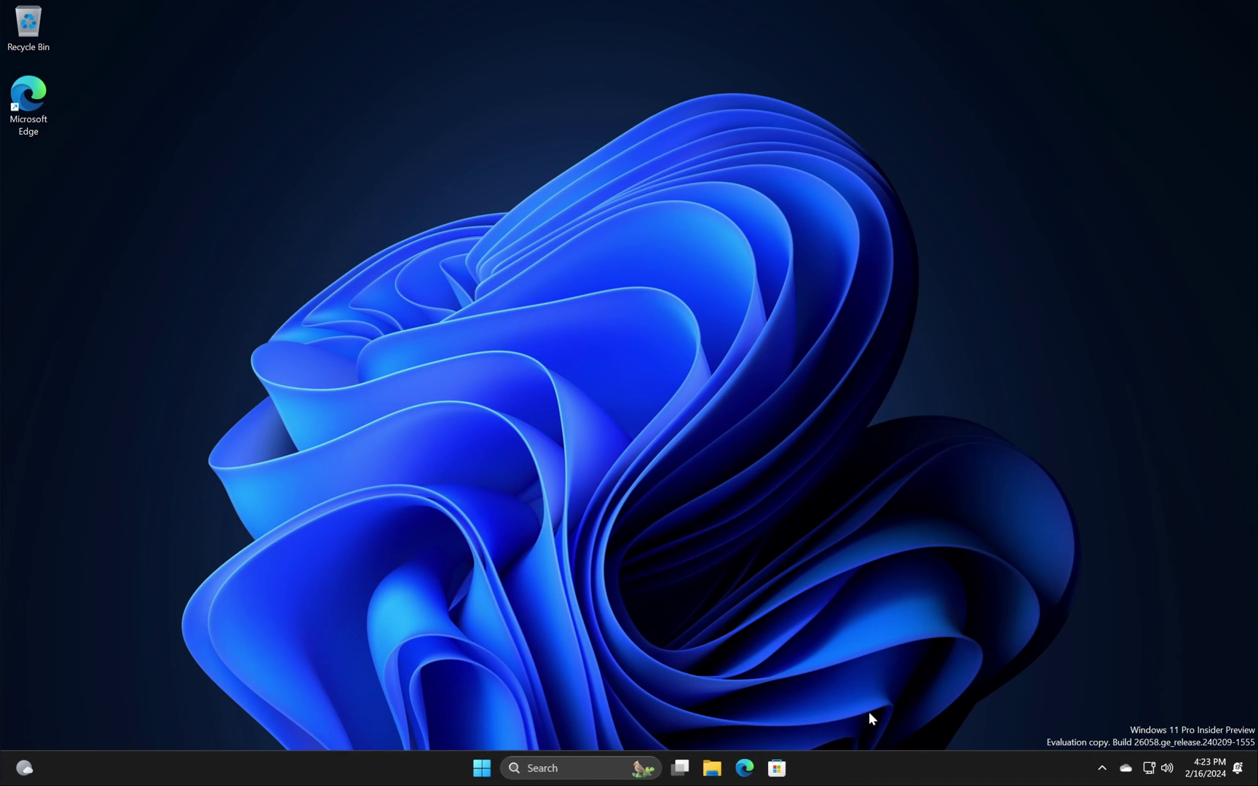
Step: Open and close Registry Editor via the Run box, then launch Edge from the desktop
{"action": "key", "text": "super+x"}
{"action": "key", "text": "r"}
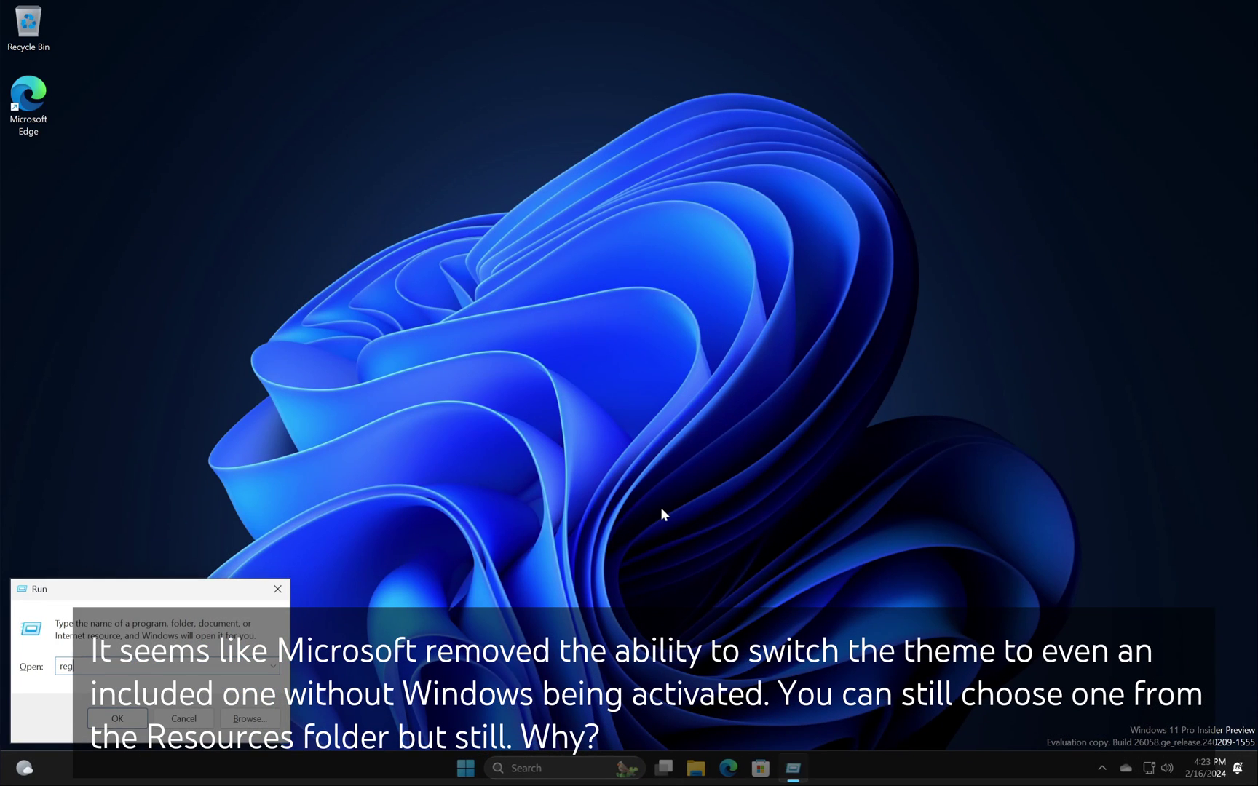
{"action": "key", "text": "Return"}
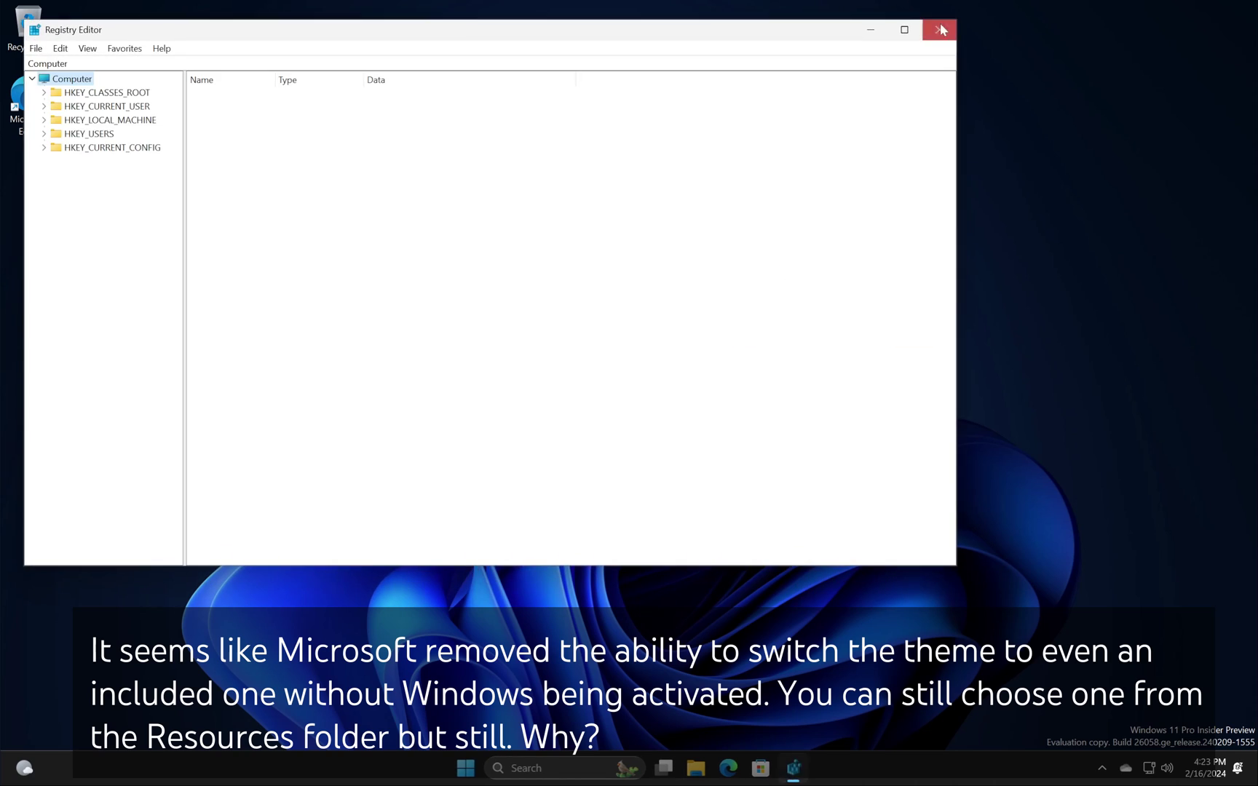
{"action": "key", "text": "alt+F4"}
{"action": "double_click", "coordinate": [39, 126]}
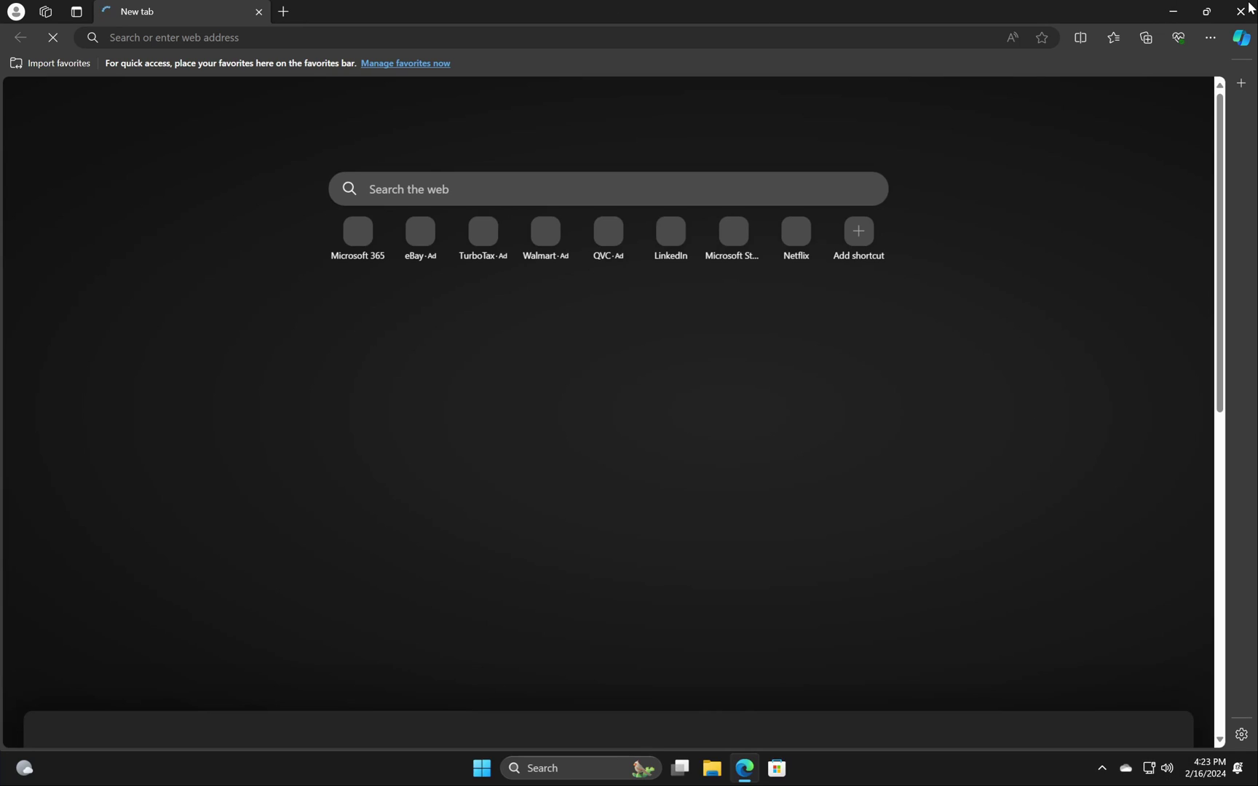
Step: Power off the frozen Windows dualboot virtual machine from VMware Workstation
{"action": "right_click", "coordinate": [1074, 769]}
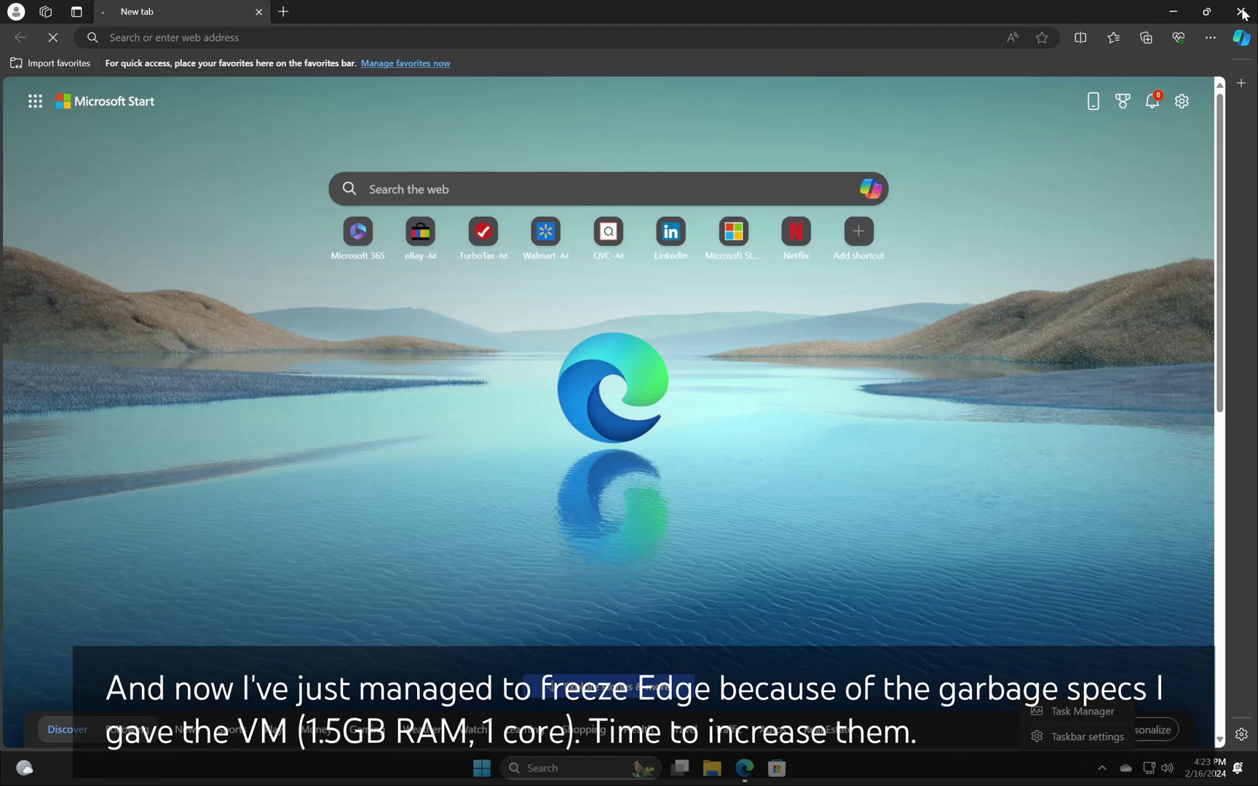
{"action": "left_click", "coordinate": [1242, 13]}
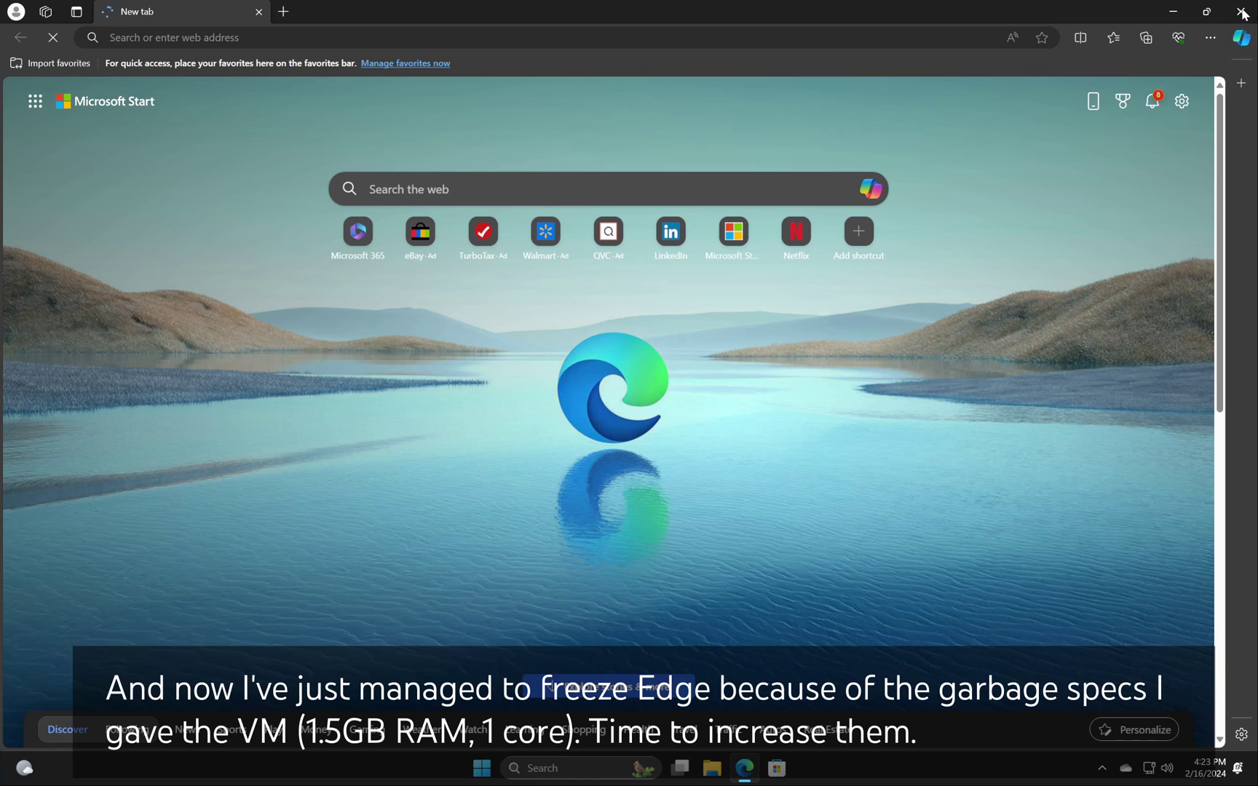
{"action": "key", "text": "ctrl+alt"}
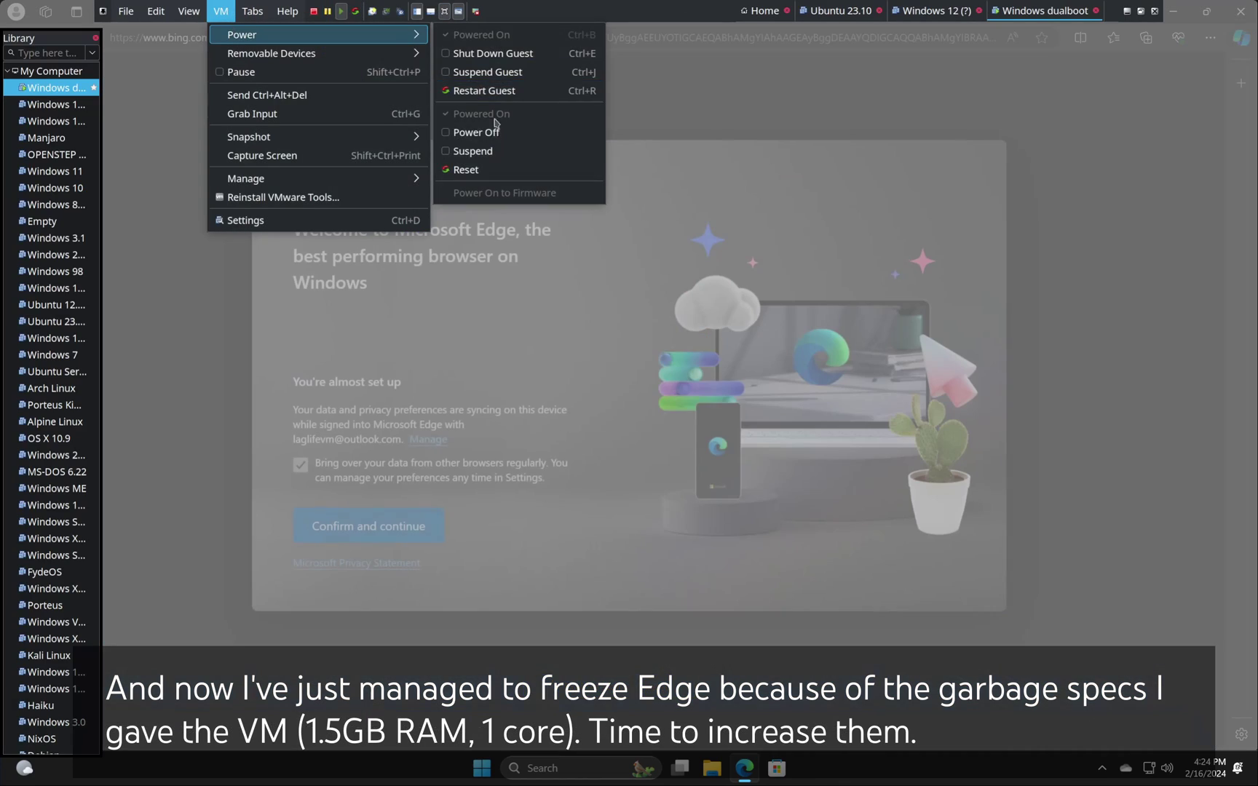
{"action": "left_click", "coordinate": [480, 131]}
{"action": "left_click", "coordinate": [702, 469]}
Step: Set the VM's memory to 4 GB and processors to 4 in VM Settings
{"action": "left_click", "coordinate": [280, 95]}
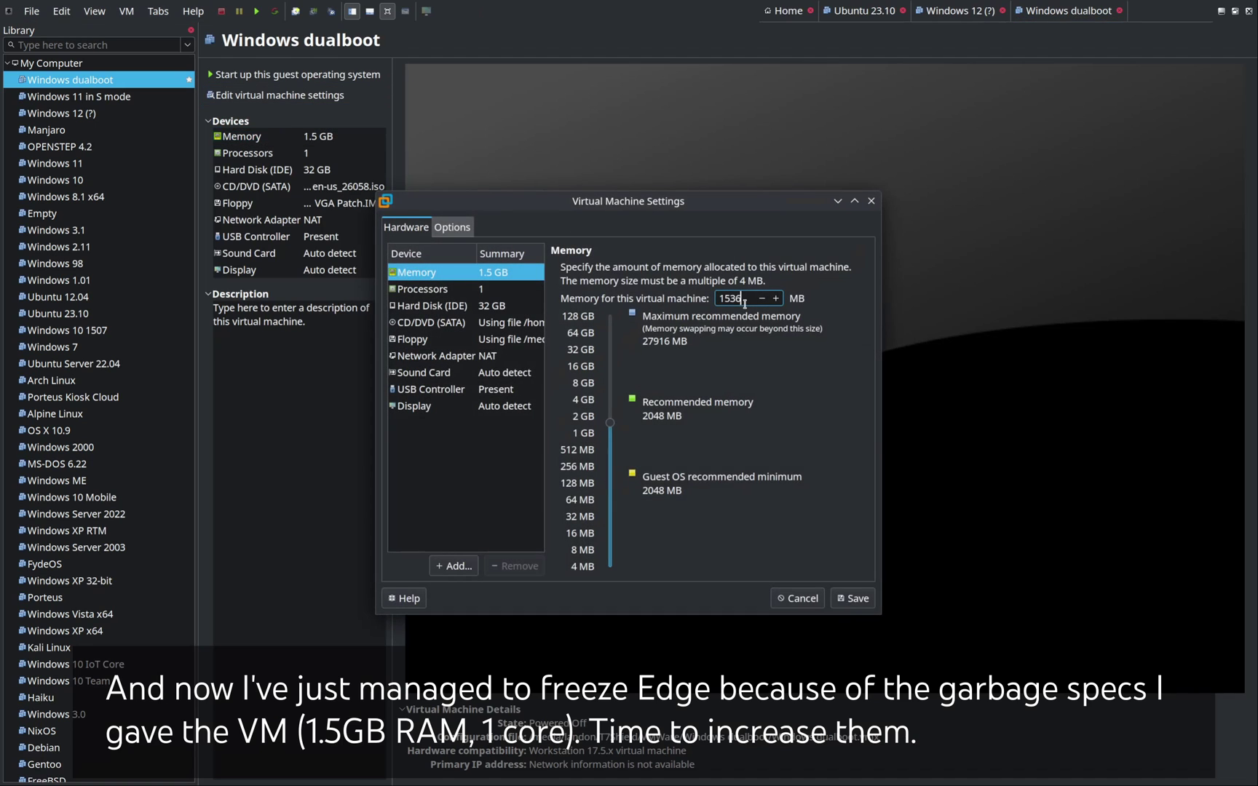
{"action": "left_click", "coordinate": [857, 599]}
{"action": "key", "text": "ctrl+d"}
{"action": "left_click", "coordinate": [422, 289]}
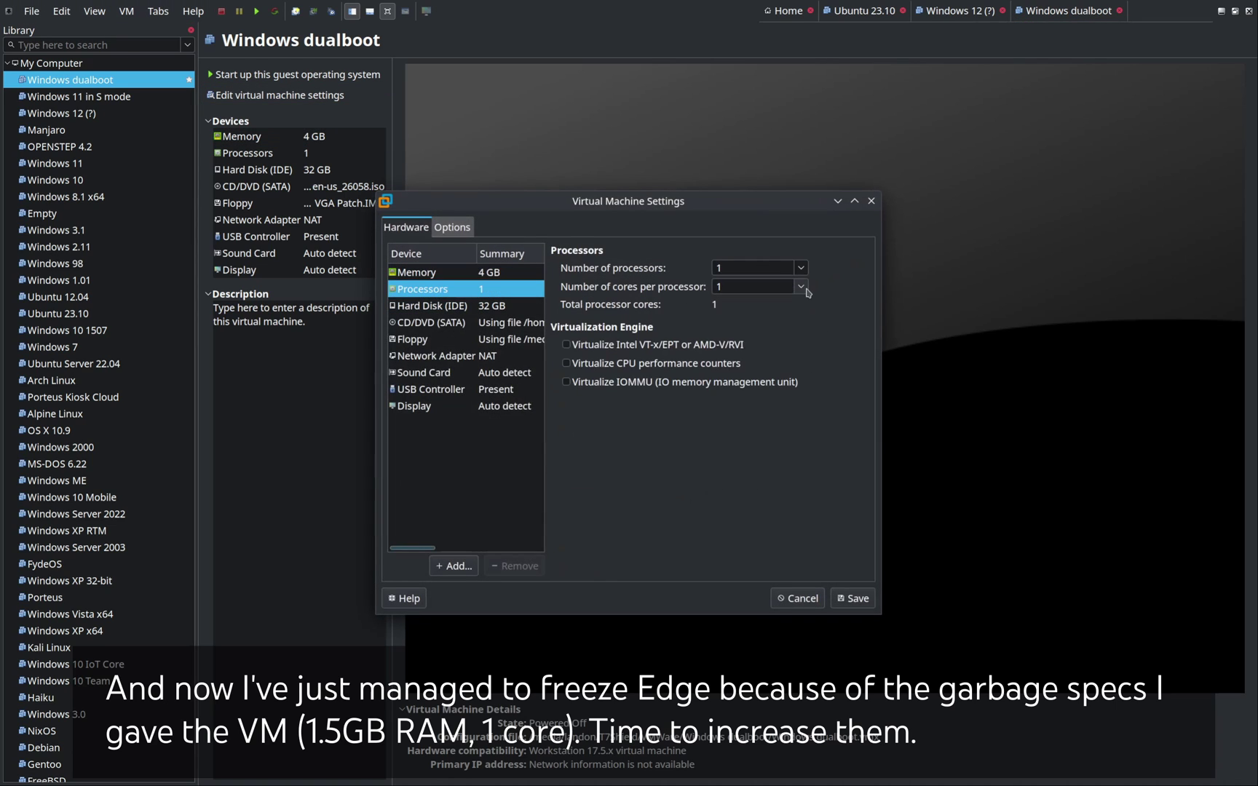
{"action": "left_click", "coordinate": [757, 273]}
{"action": "left_click", "coordinate": [750, 375]}
{"action": "left_click", "coordinate": [856, 599]}
Step: Power on the VM, switch to Exclusive Mode, and sign in to Windows 11 with the PIN
{"action": "left_click", "coordinate": [312, 75]}
{"action": "left_click", "coordinate": [182, 10]}
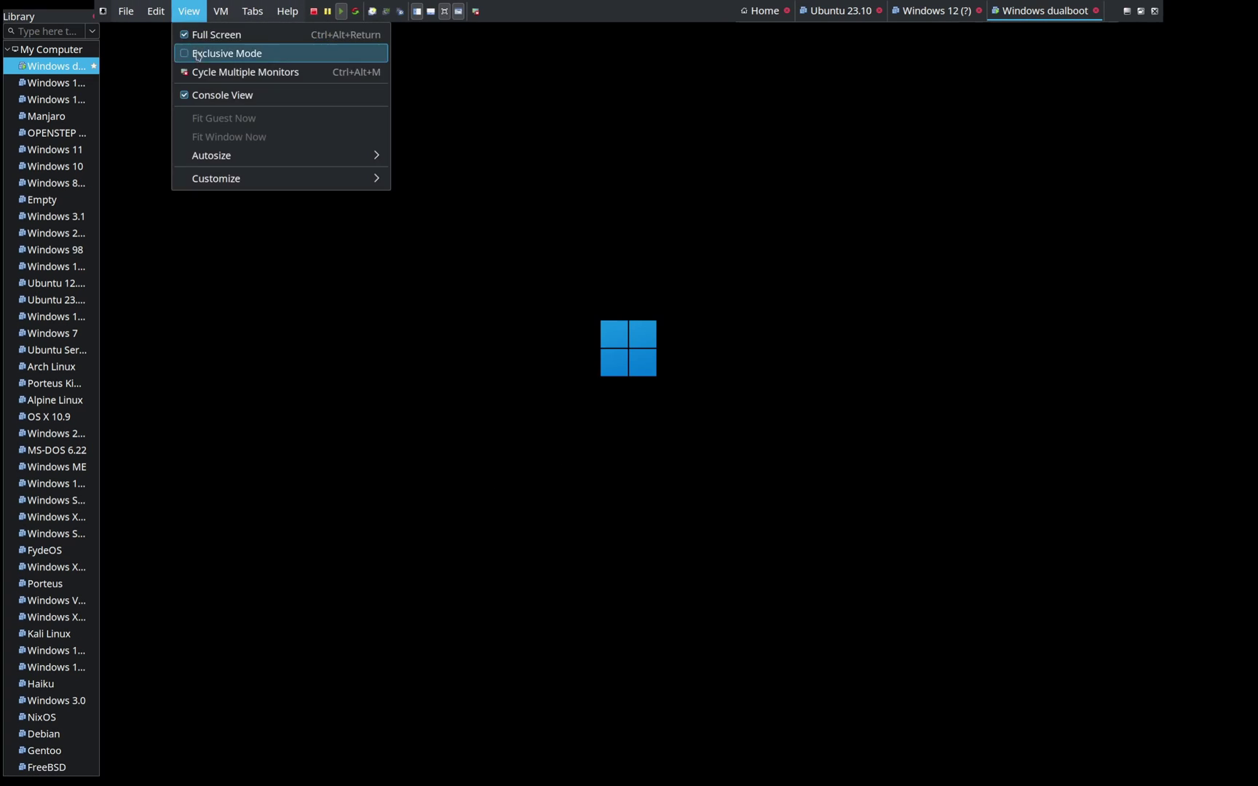
{"action": "left_click", "coordinate": [245, 71]}
{"action": "left_click", "coordinate": [704, 526]}
{"action": "left_click", "coordinate": [179, 11]}
{"action": "left_click", "coordinate": [179, 11]}
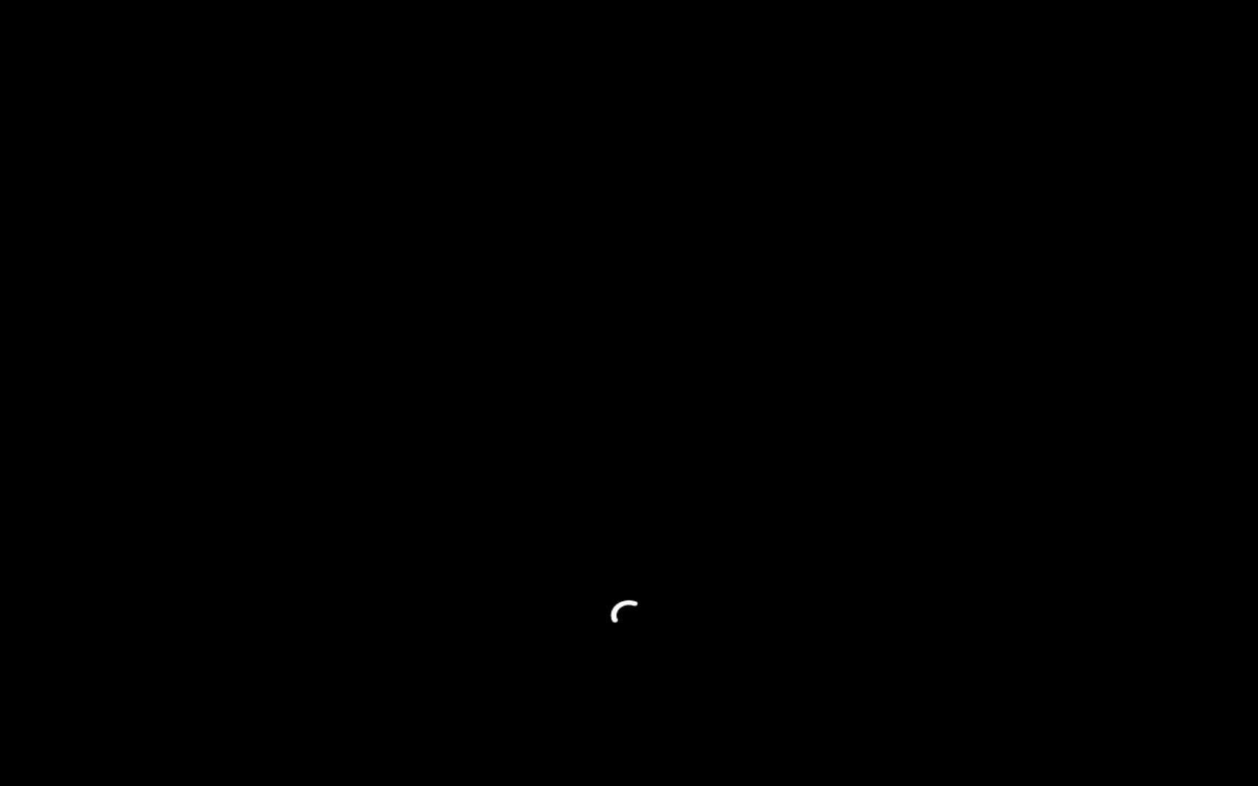
{"action": "key", "text": "space"}
{"action": "key", "text": "Return"}
{"action": "key", "text": "Return"}
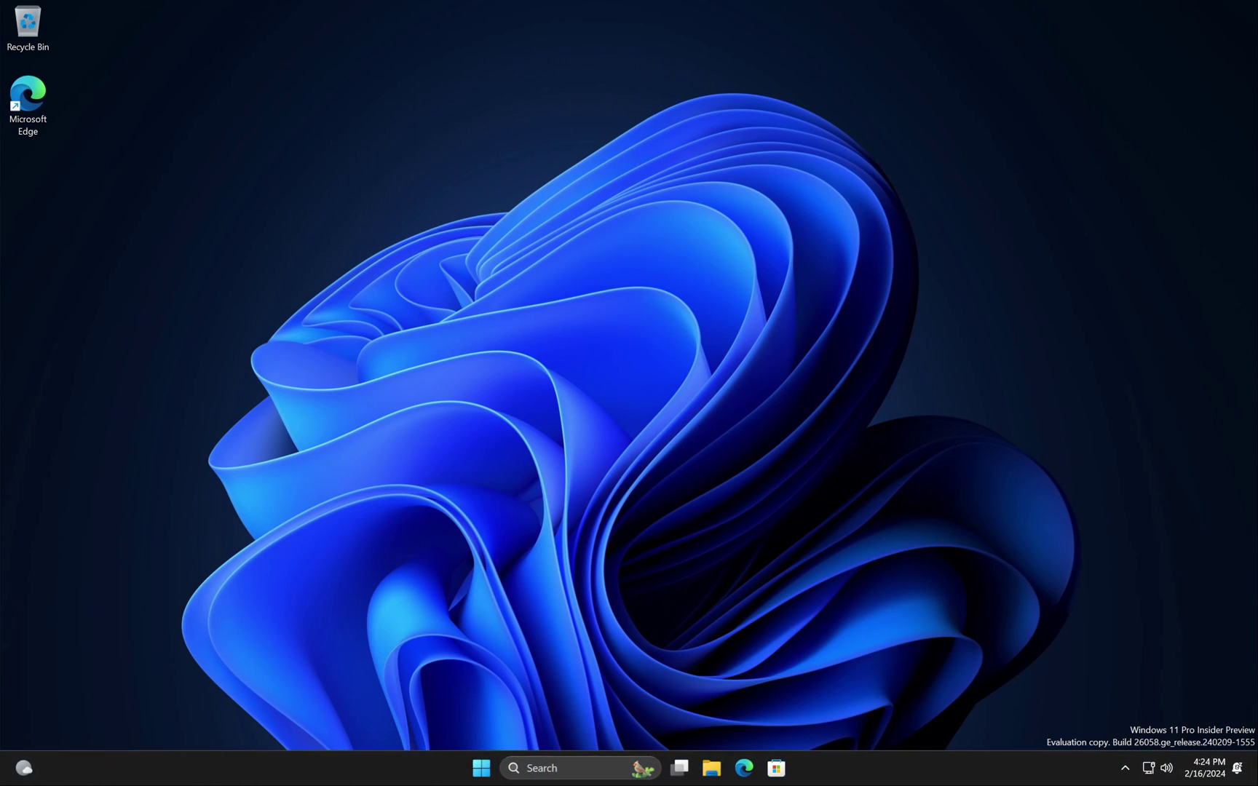
Step: Search 'easybcd' in Microsoft Edge and open the official NeoSmart EasyBCD page
{"action": "double_click", "coordinate": [28, 102]}
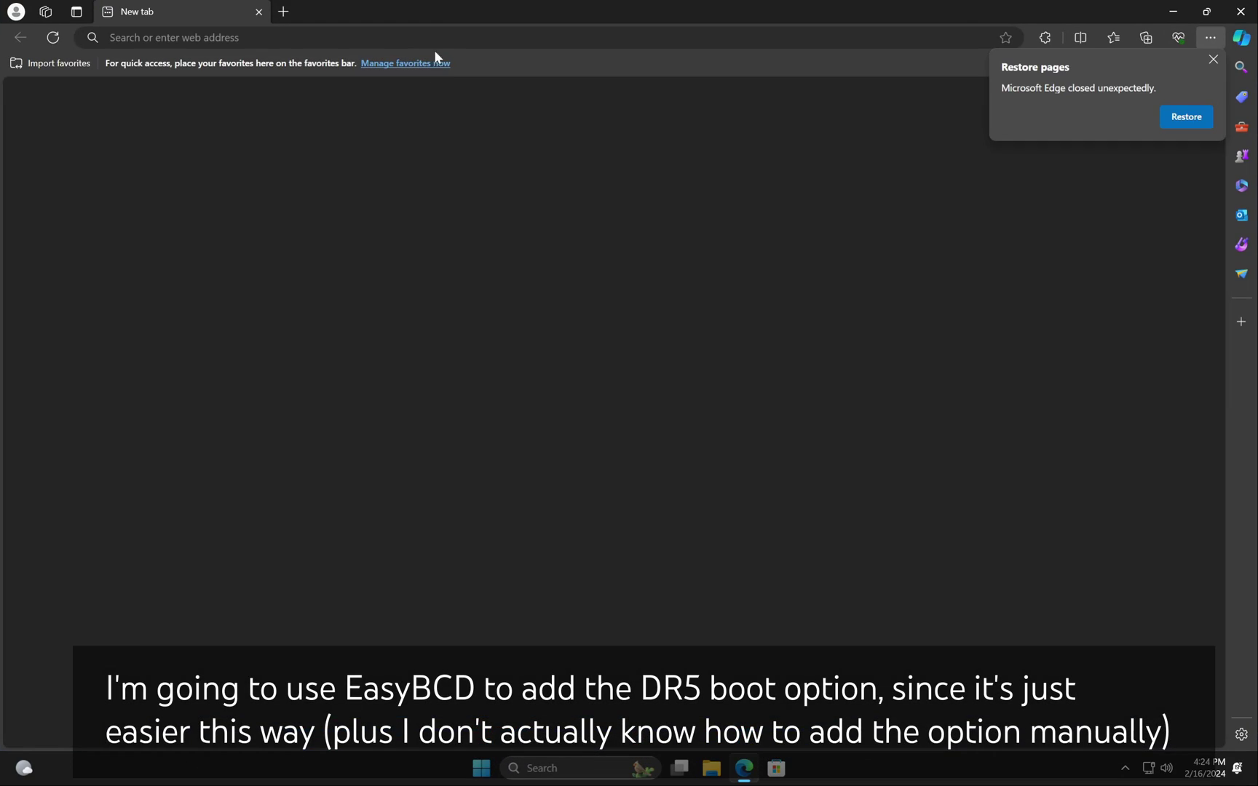
{"action": "type", "text": "easybcd"}
{"action": "key", "text": "Return"}
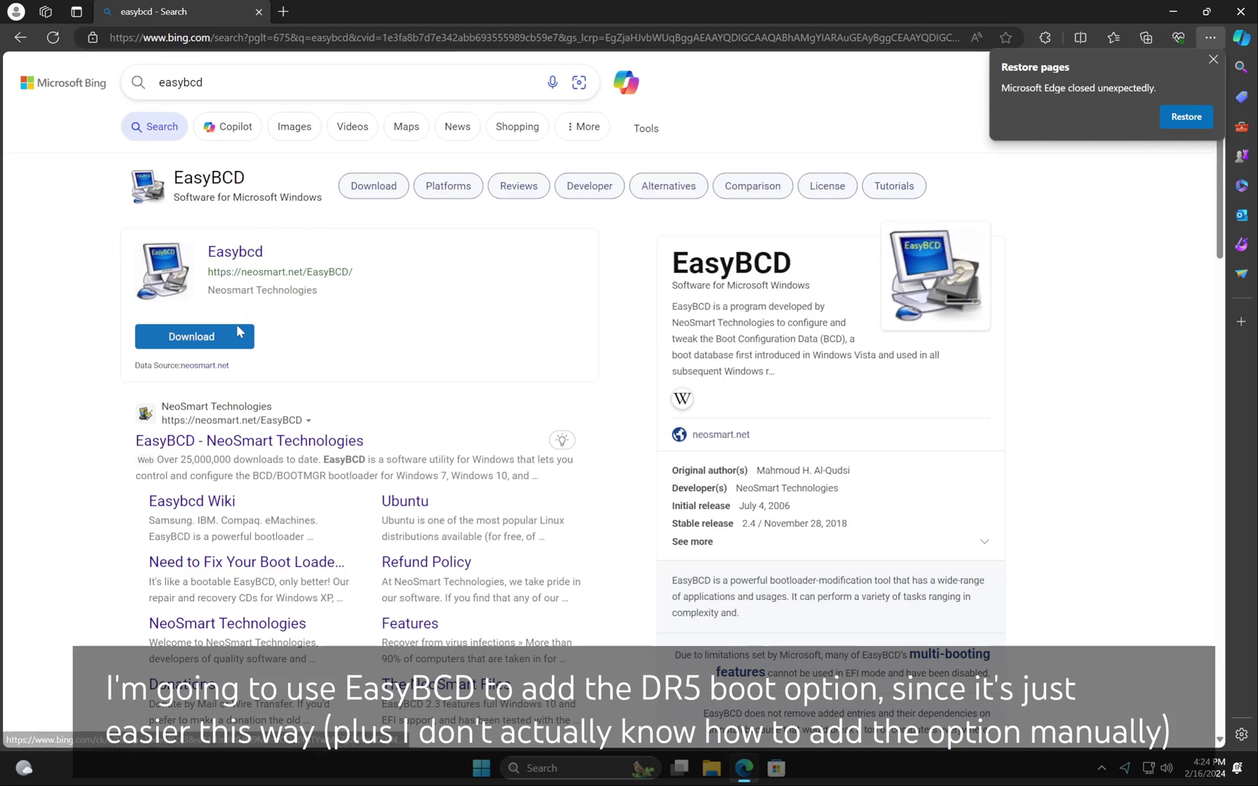
{"action": "left_click", "coordinate": [169, 251]}
{"action": "left_click", "coordinate": [1213, 59]}
Step: Download EasyBCD 2.4 without registering and run the installer from its folder
{"action": "scroll", "coordinate": [800, 291], "scroll_direction": "down", "scroll_amount": 10}
{"action": "left_click", "coordinate": [814, 284]}
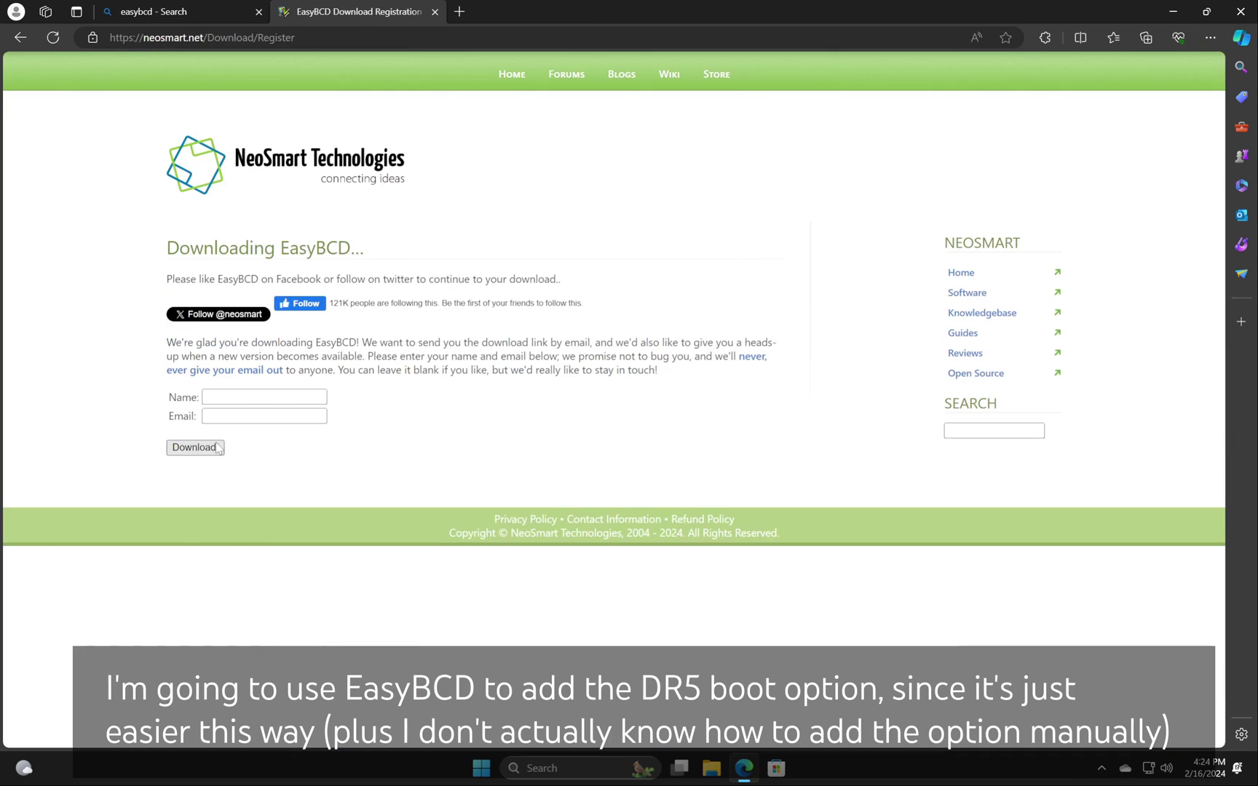
{"action": "left_click", "coordinate": [191, 443]}
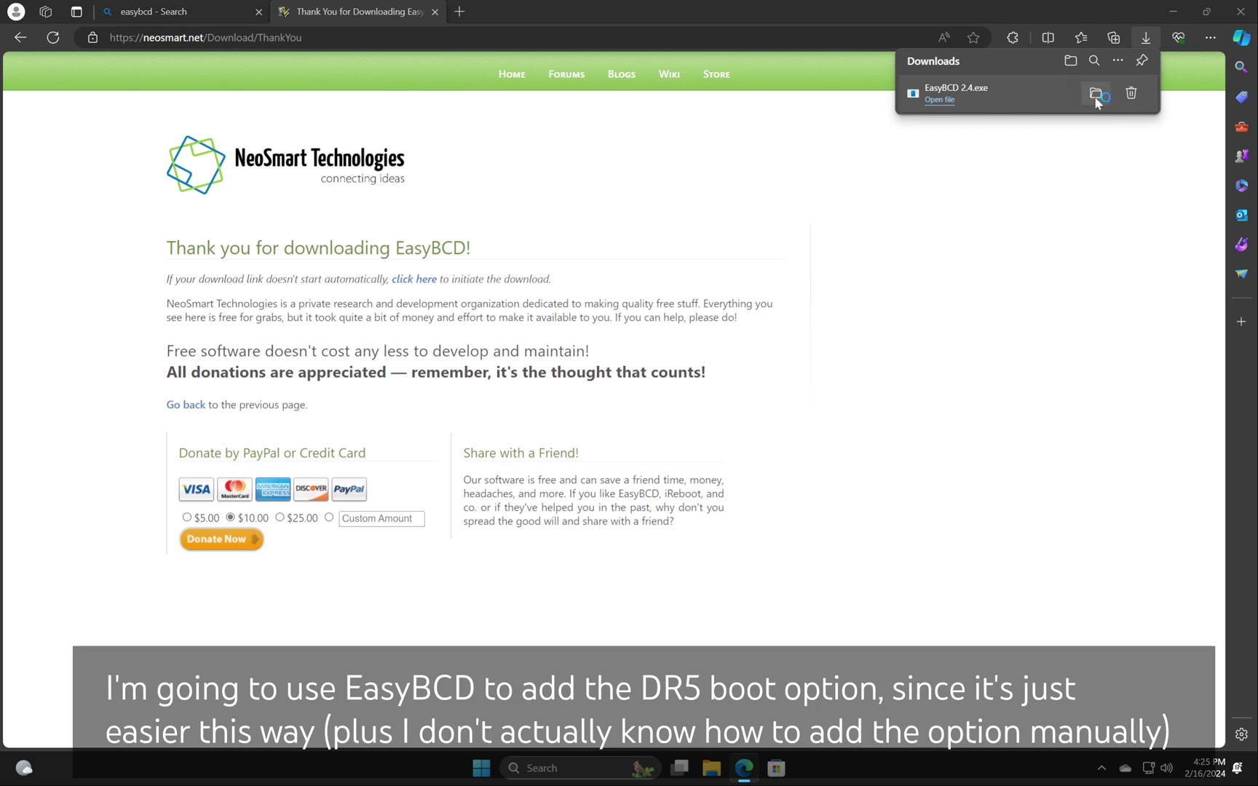
{"action": "left_click", "coordinate": [1092, 95]}
{"action": "double_click", "coordinate": [434, 313]}
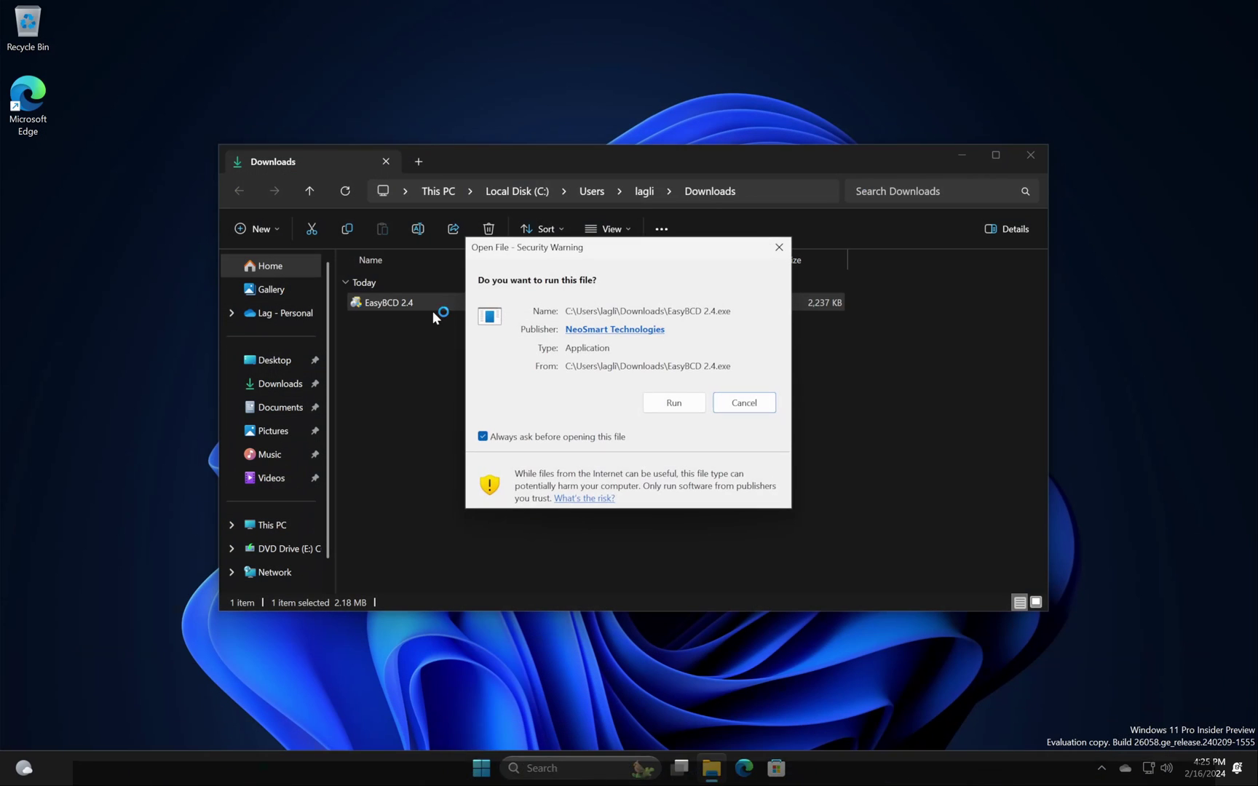
{"action": "left_click", "coordinate": [674, 402]}
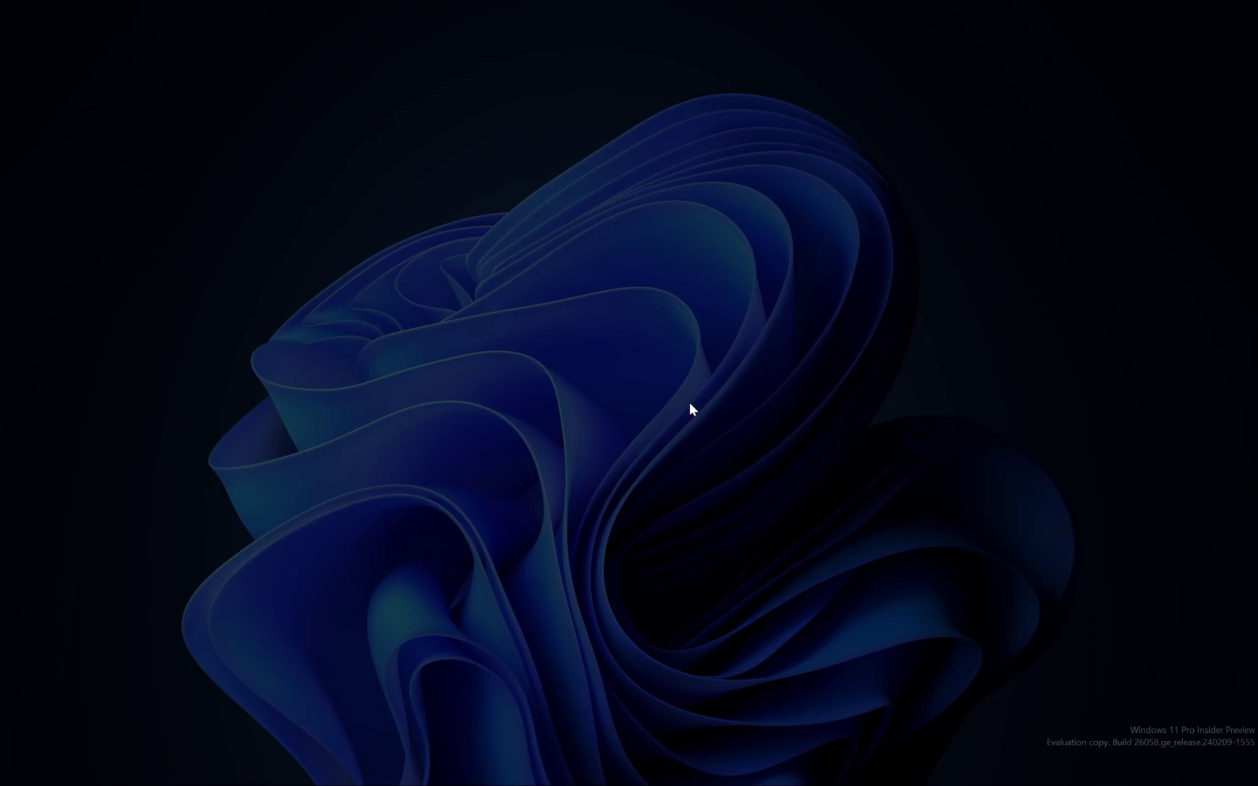
Step: Install EasyBCD with administrator approval and the default language
{"action": "left_click", "coordinate": [547, 509]}
{"action": "left_click", "coordinate": [724, 497]}
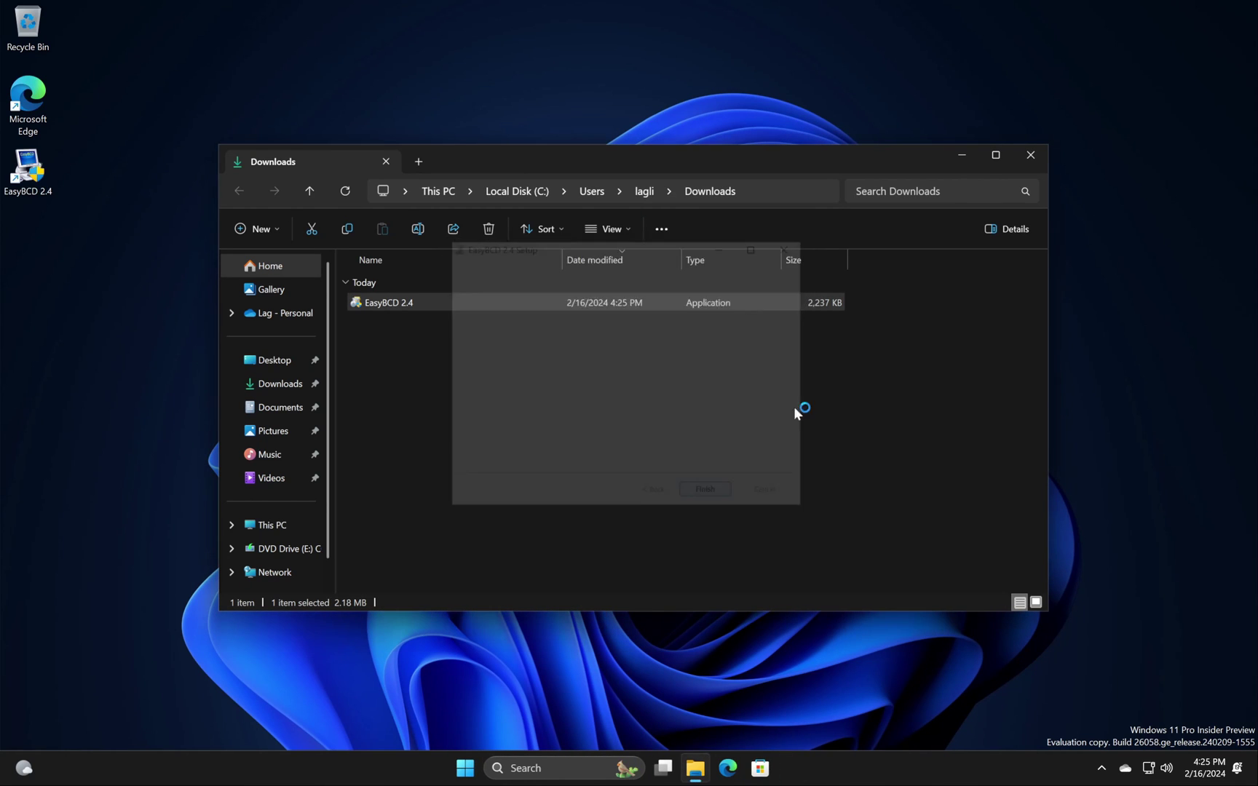
{"action": "left_click", "coordinate": [715, 376]}
{"action": "left_click", "coordinate": [695, 450]}
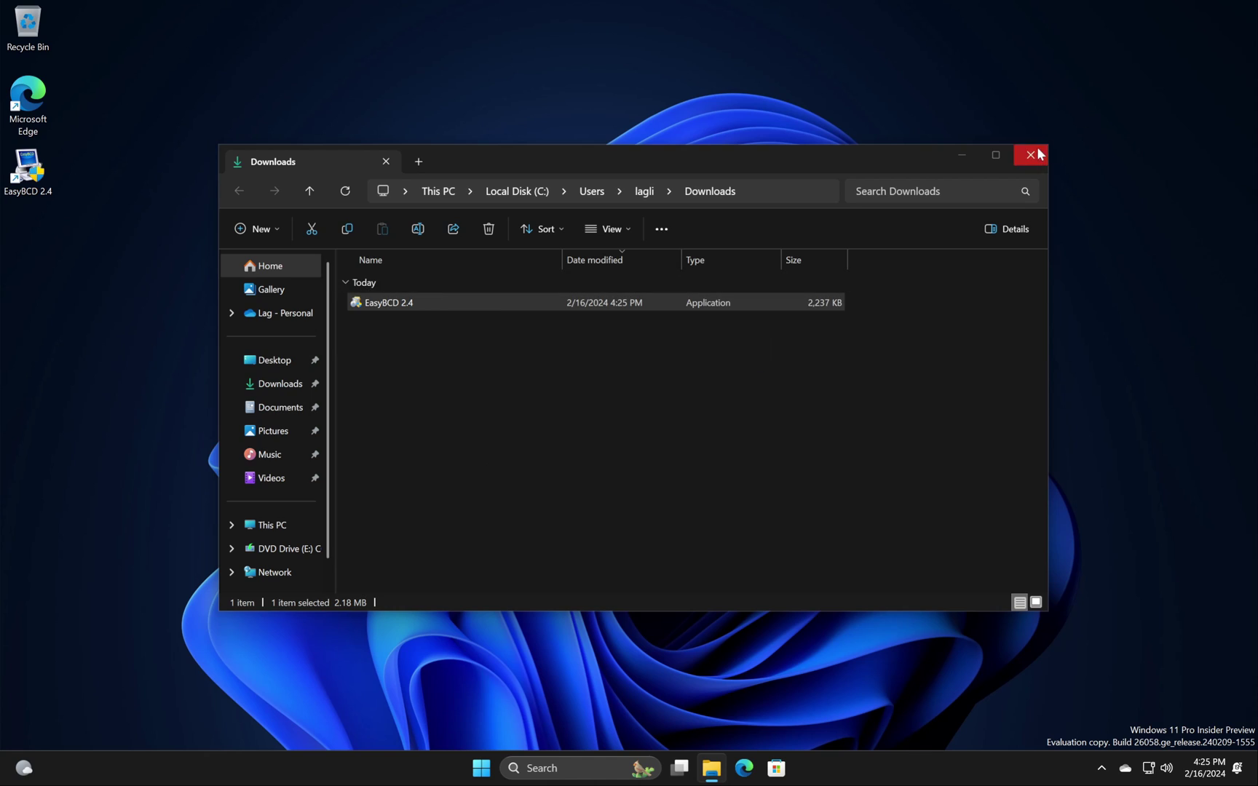
Step: Go to Add New Entry in EasyBCD and check the available drives in File Explorer
{"action": "left_click", "coordinate": [510, 290]}
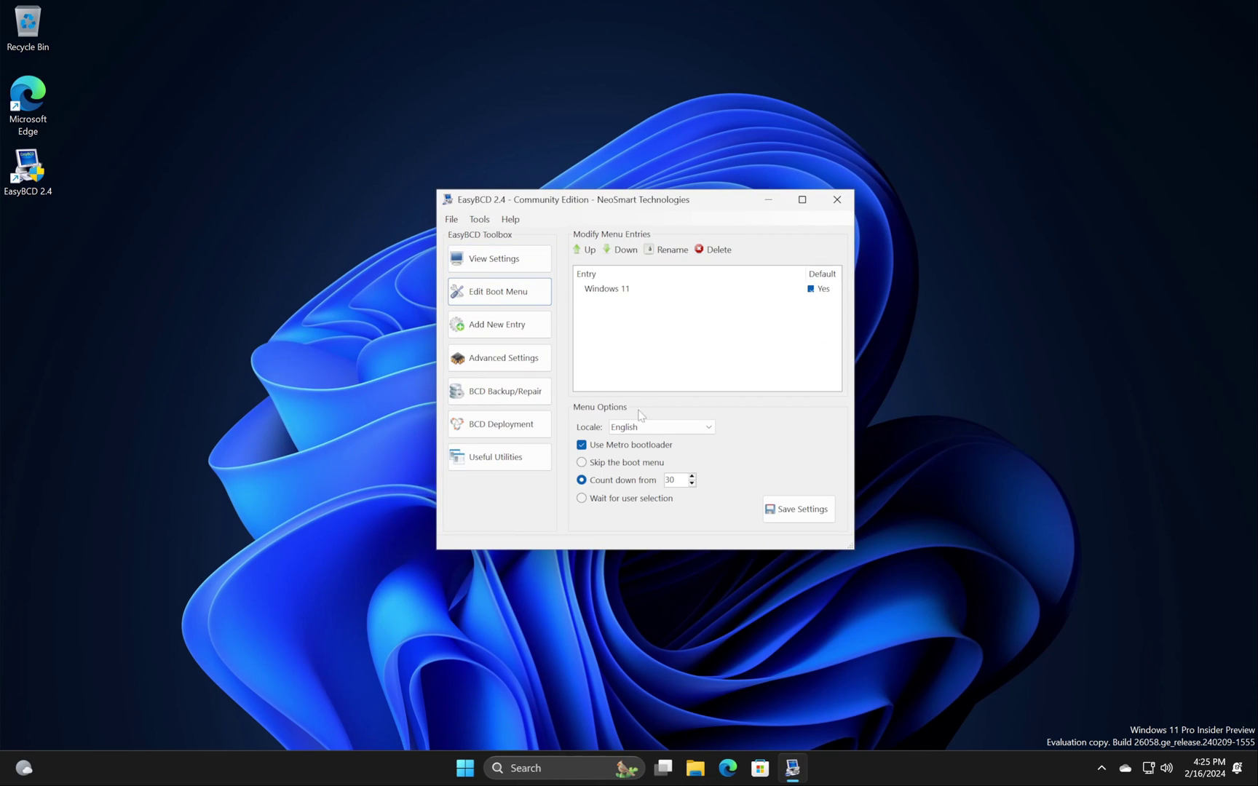
{"action": "left_click", "coordinate": [509, 324]}
{"action": "left_click", "coordinate": [696, 309]}
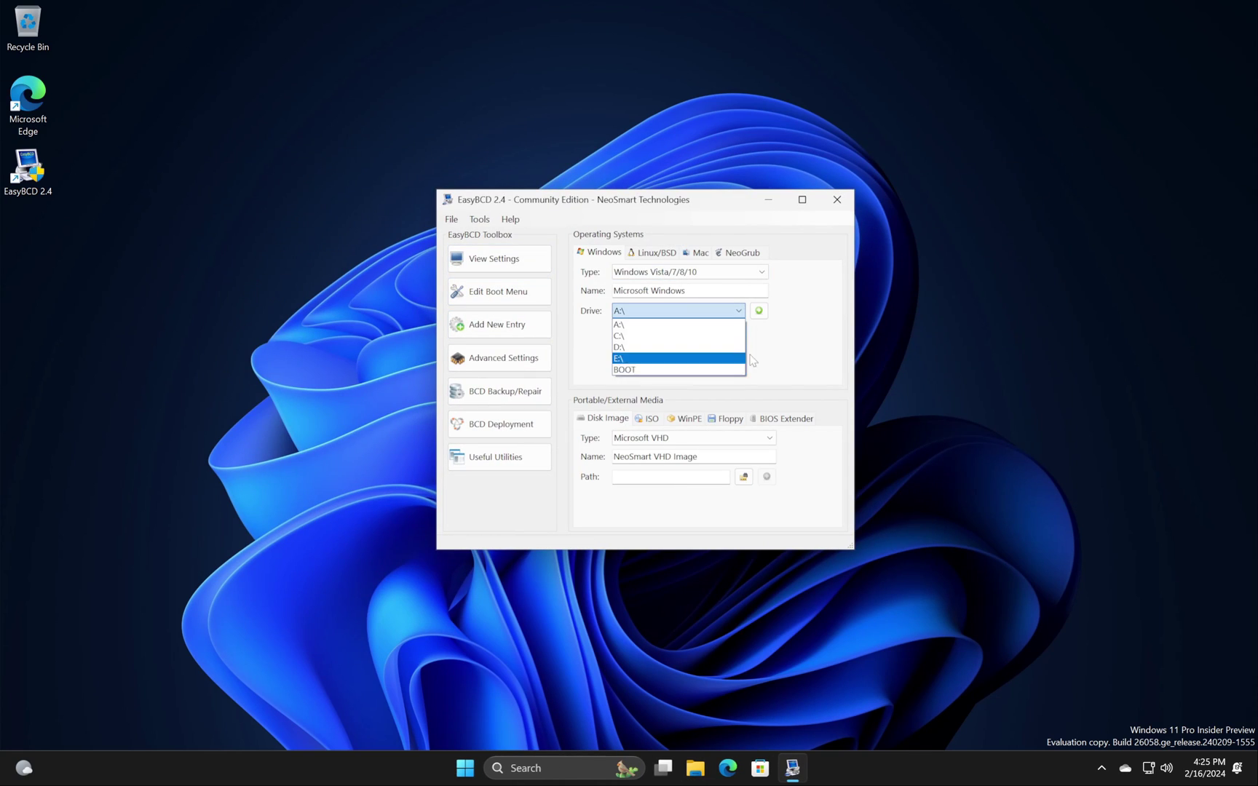
{"action": "left_click", "coordinate": [695, 768]}
{"action": "left_click", "coordinate": [270, 524]}
{"action": "left_click", "coordinate": [792, 769]}
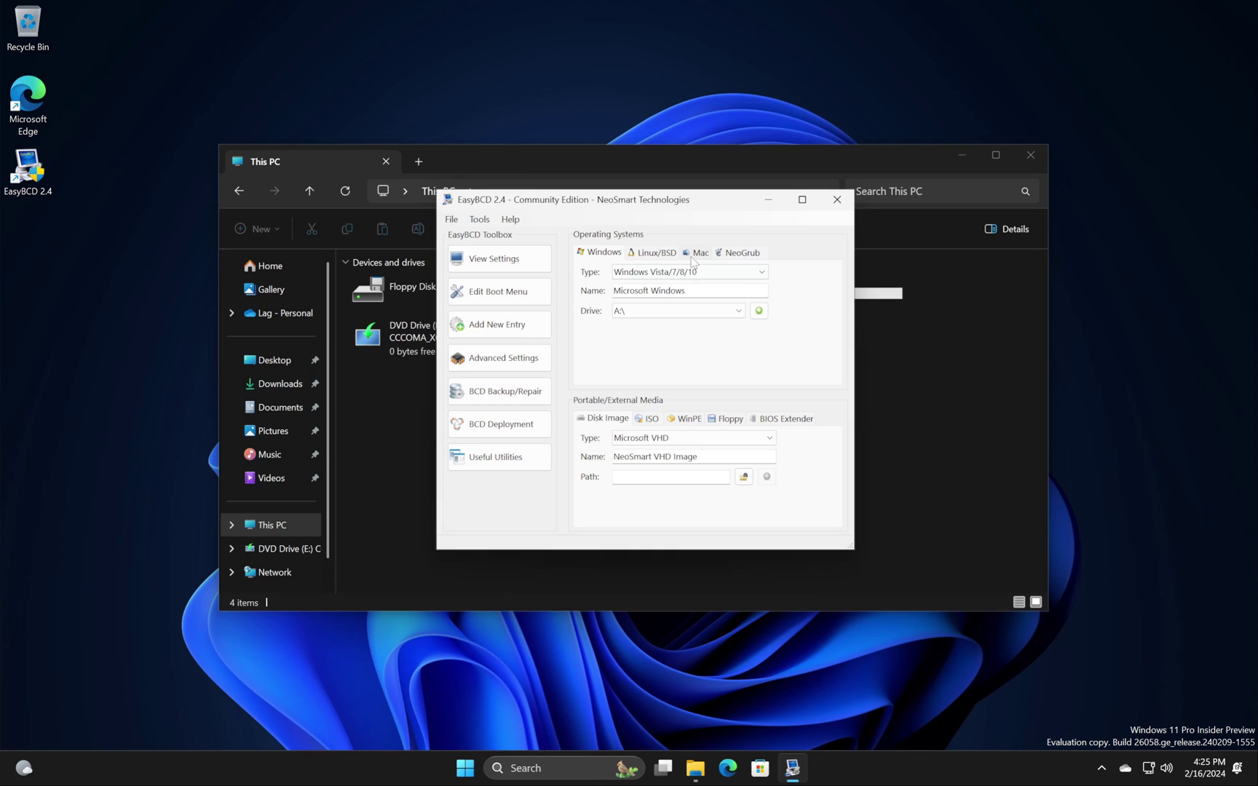
{"action": "left_click", "coordinate": [695, 311]}
{"action": "left_click", "coordinate": [684, 279]}
Step: Add an MS-DOS 6.x boot entry named 'Windows 1.00 DR5'
{"action": "left_click", "coordinate": [684, 272]}
{"action": "left_click", "coordinate": [688, 325]}
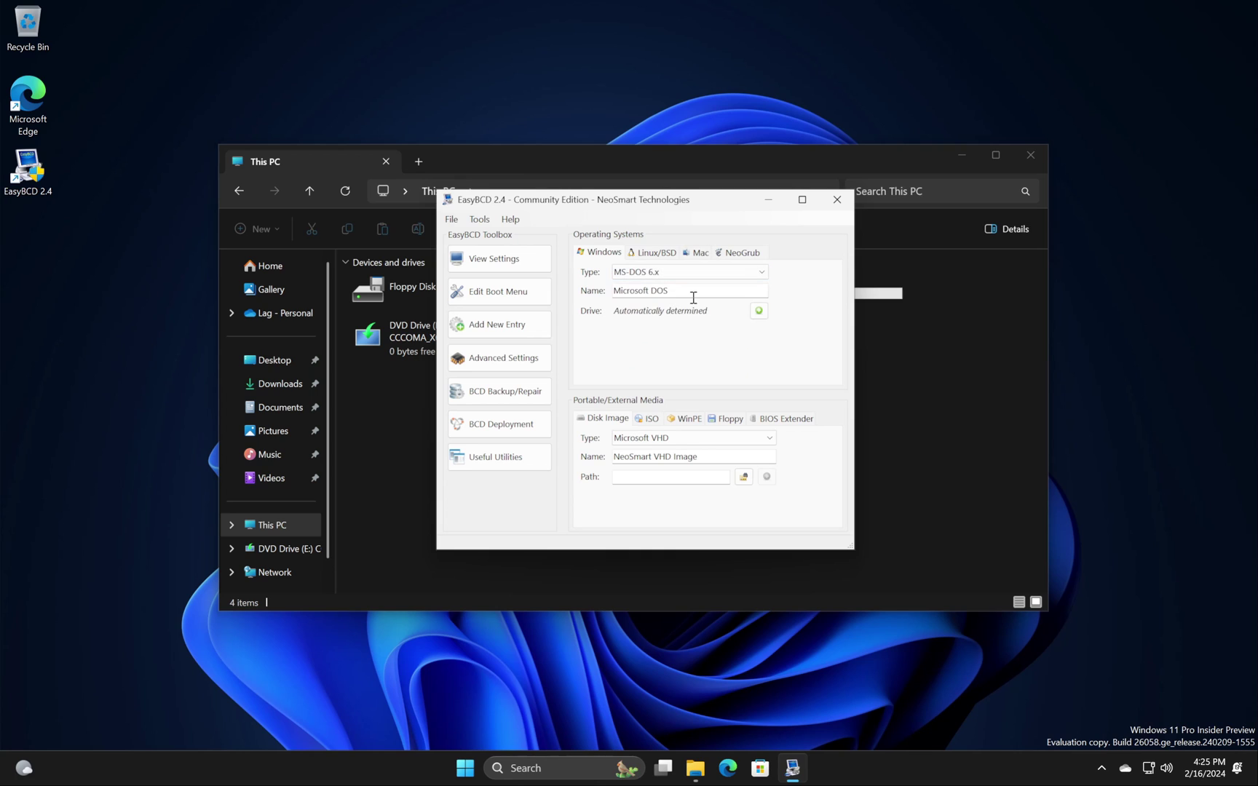
{"action": "left_click", "coordinate": [758, 311]}
{"action": "left_click", "coordinate": [742, 466]}
Step: Close EasyBCD and File Explorer, then restart Windows 11
{"action": "left_click", "coordinate": [837, 199]}
{"action": "left_click", "coordinate": [814, 505]}
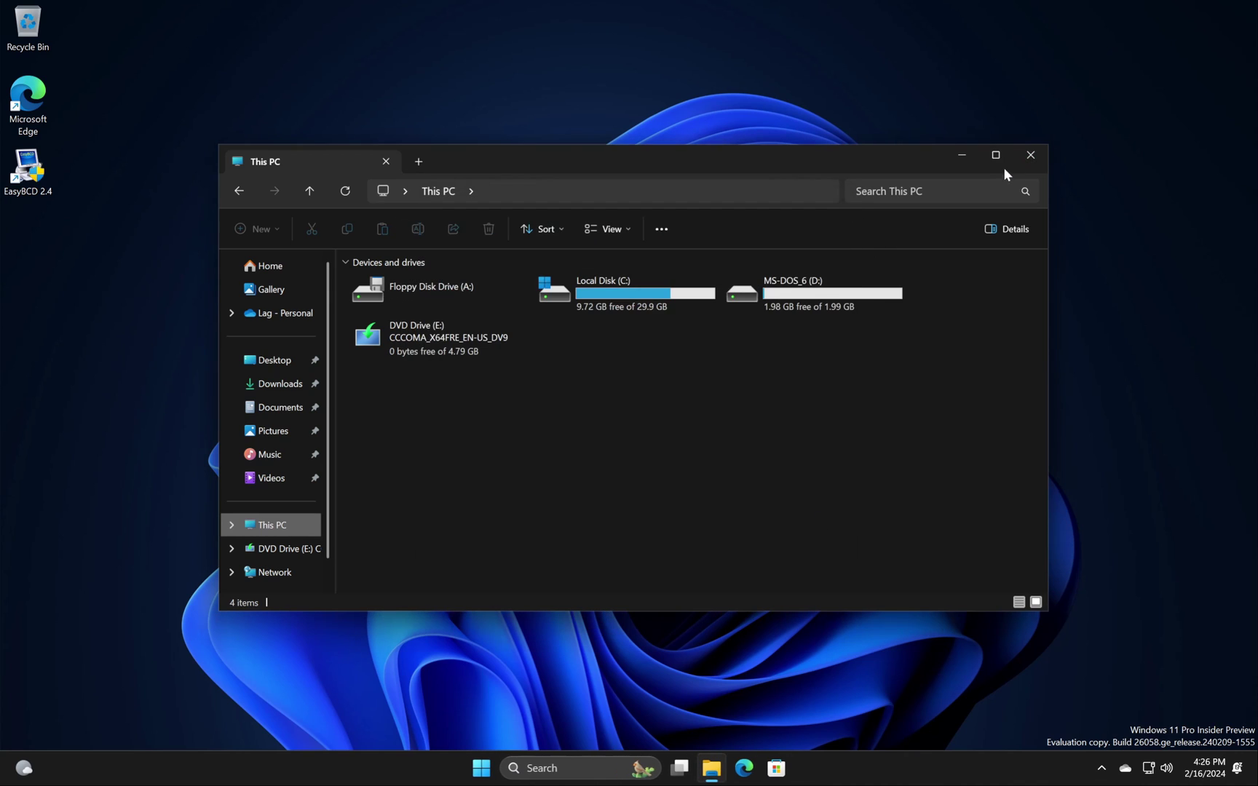
{"action": "left_click", "coordinate": [1031, 154]}
{"action": "left_click", "coordinate": [481, 768]}
{"action": "left_click", "coordinate": [809, 716]}
{"action": "left_click", "coordinate": [834, 686]}
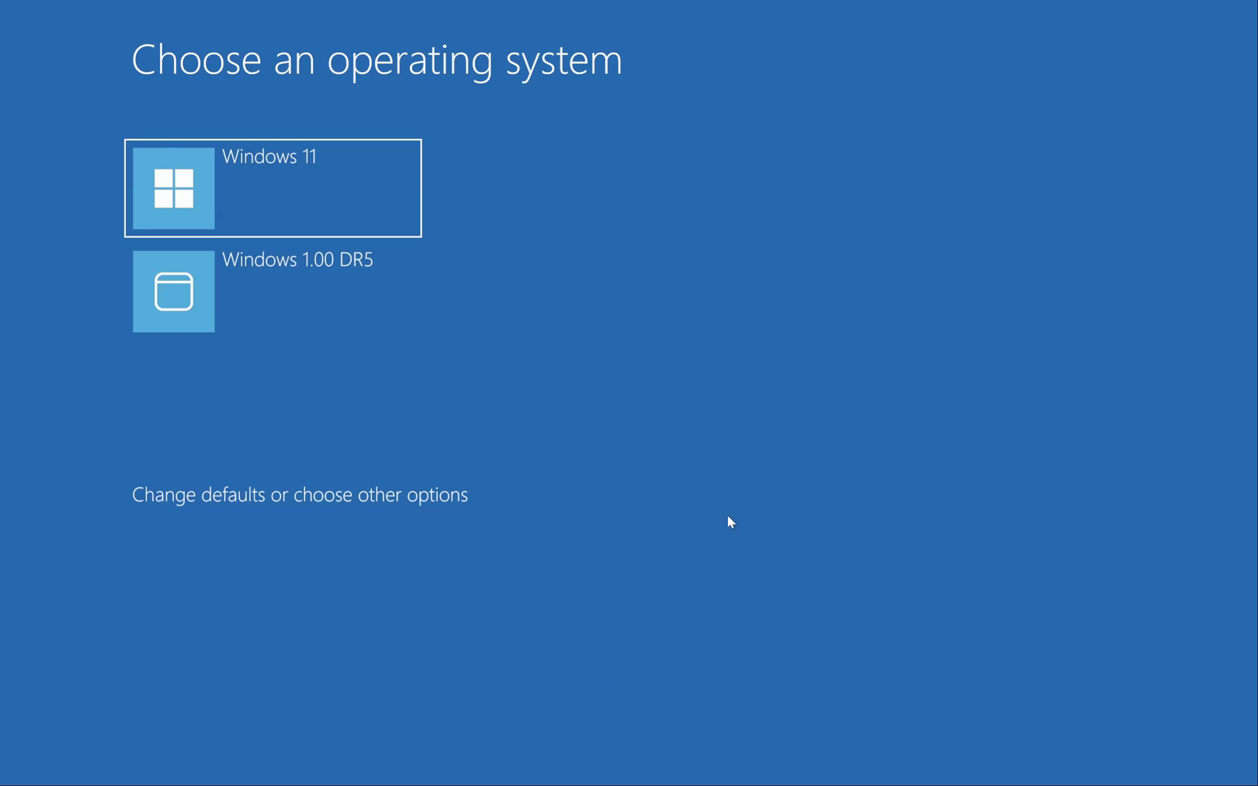
Step: Boot Windows 1.00 DR5 and open CALC.EXE, entering 8 and then clearing it
{"action": "left_click", "coordinate": [190, 288]}
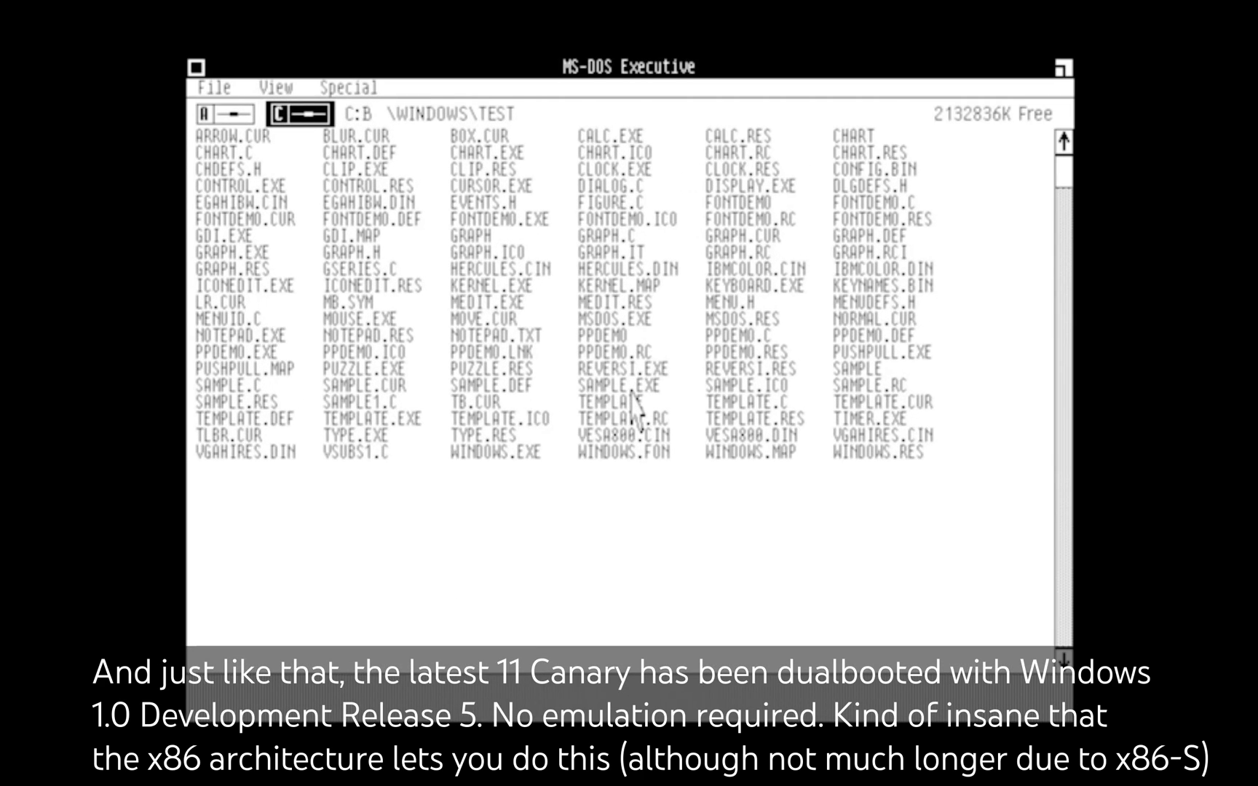
{"action": "double_click", "coordinate": [605, 137]}
{"action": "left_click", "coordinate": [610, 357]}
{"action": "left_click", "coordinate": [610, 356]}
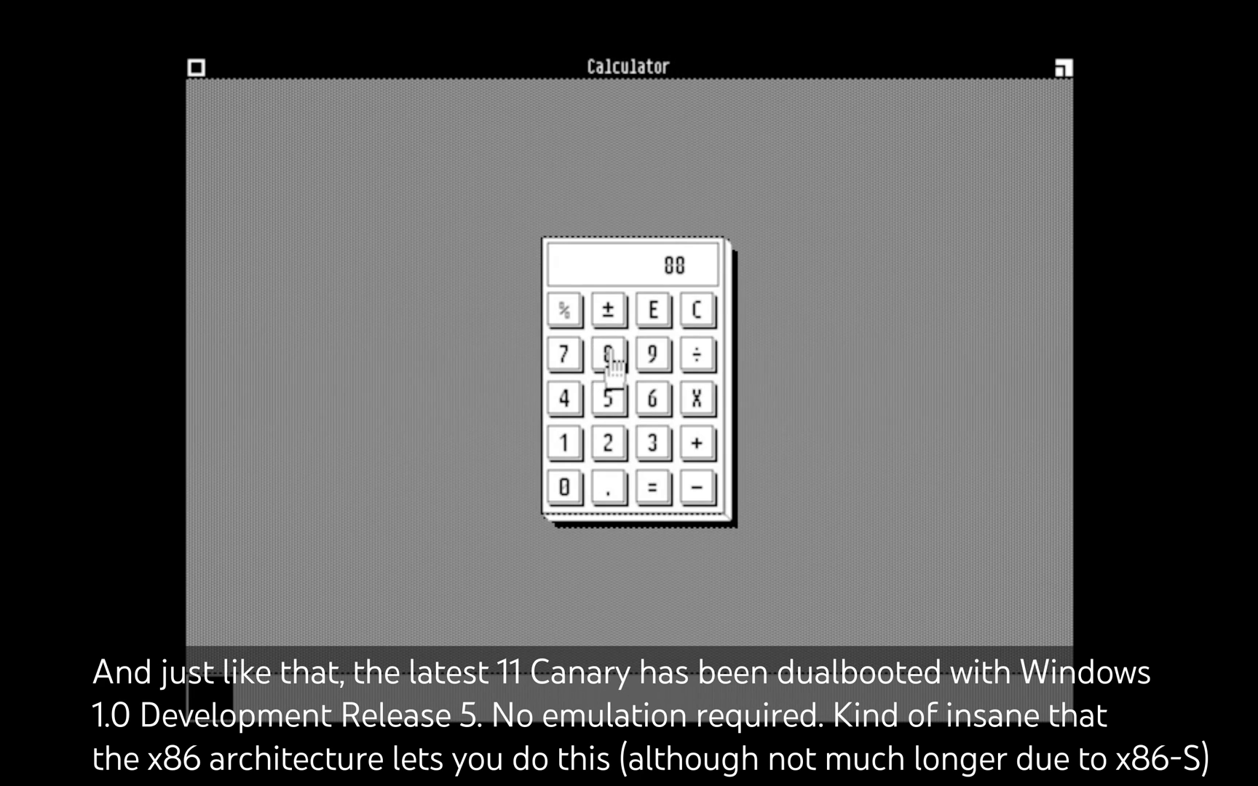
{"action": "left_click", "coordinate": [653, 320]}
Step: Enter the digits 1, 2, 6 and 4 in Calculator, then close it
{"action": "left_click", "coordinate": [563, 444]}
{"action": "left_click", "coordinate": [608, 444]}
{"action": "left_click", "coordinate": [662, 408]}
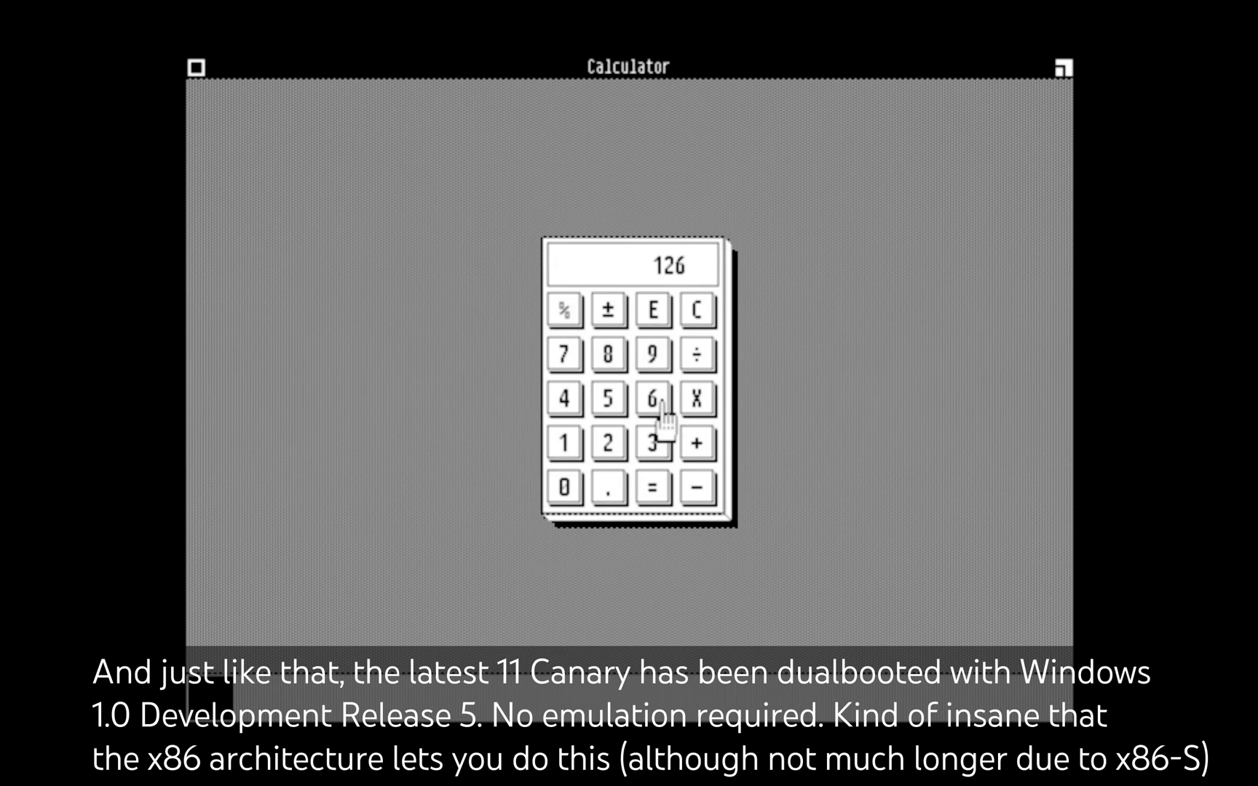
{"action": "left_click", "coordinate": [565, 399]}
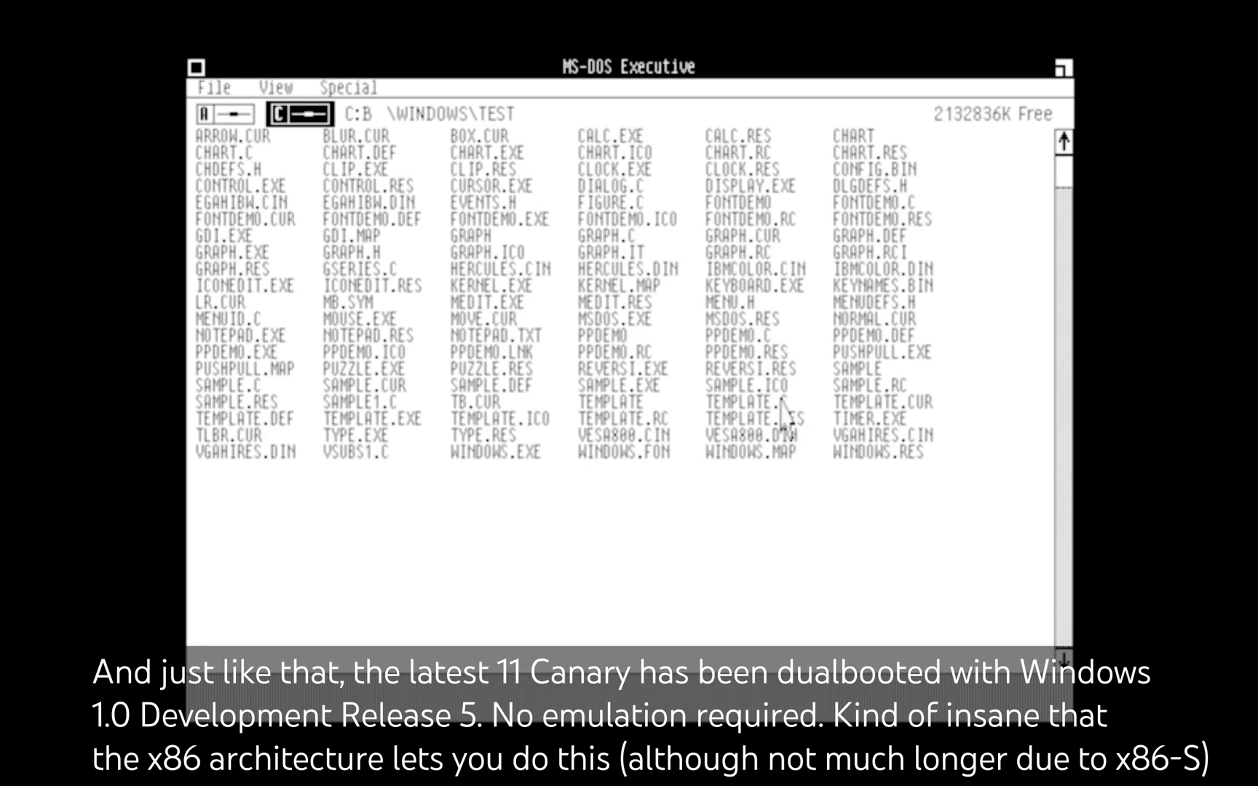
{"action": "left_click", "coordinate": [280, 251]}
{"action": "left_click", "coordinate": [356, 353]}
Step: Open NOTEPAD.TXT and type the heading 'Windows 1.00 DR5 dualbooted with Windows 11 canary!'
{"action": "double_click", "coordinate": [365, 337]}
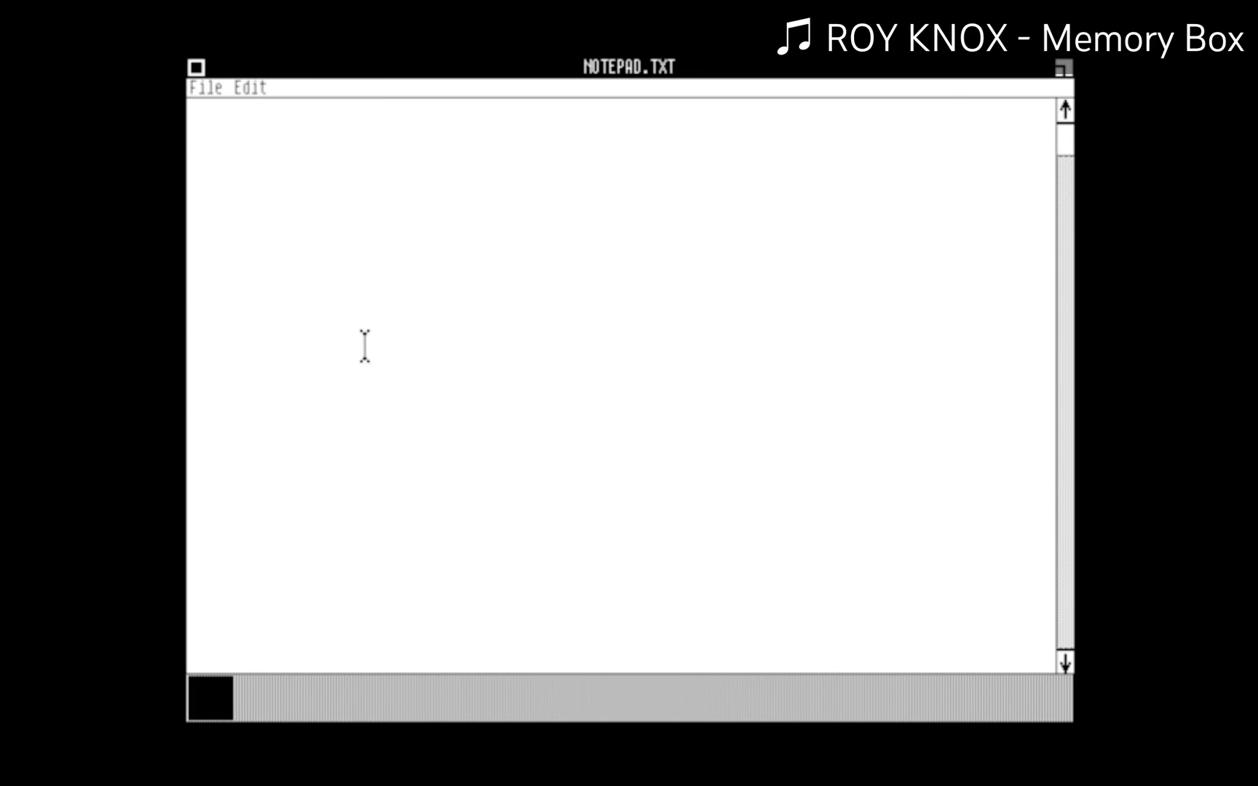
{"action": "type", "text": "Windows 1.0"}
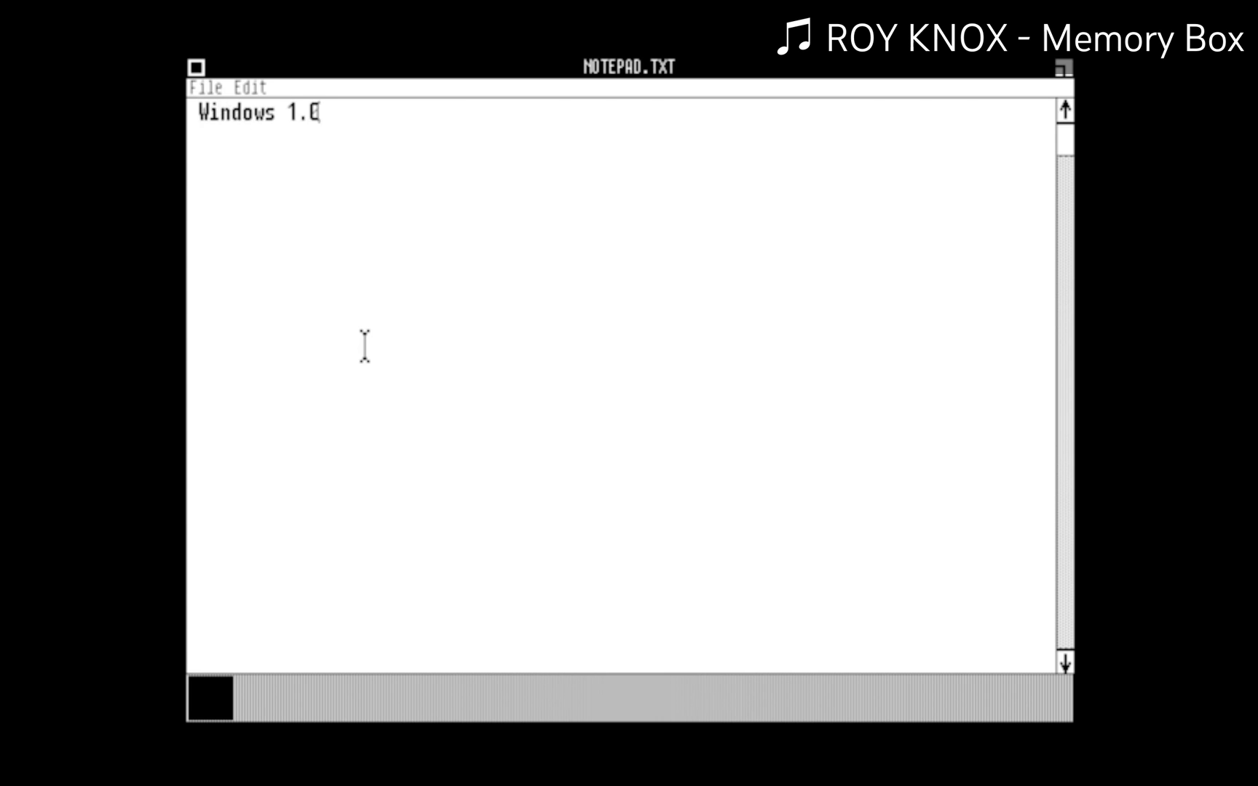
{"action": "type", "text": "0 DR5 dualbooted with Wi"}
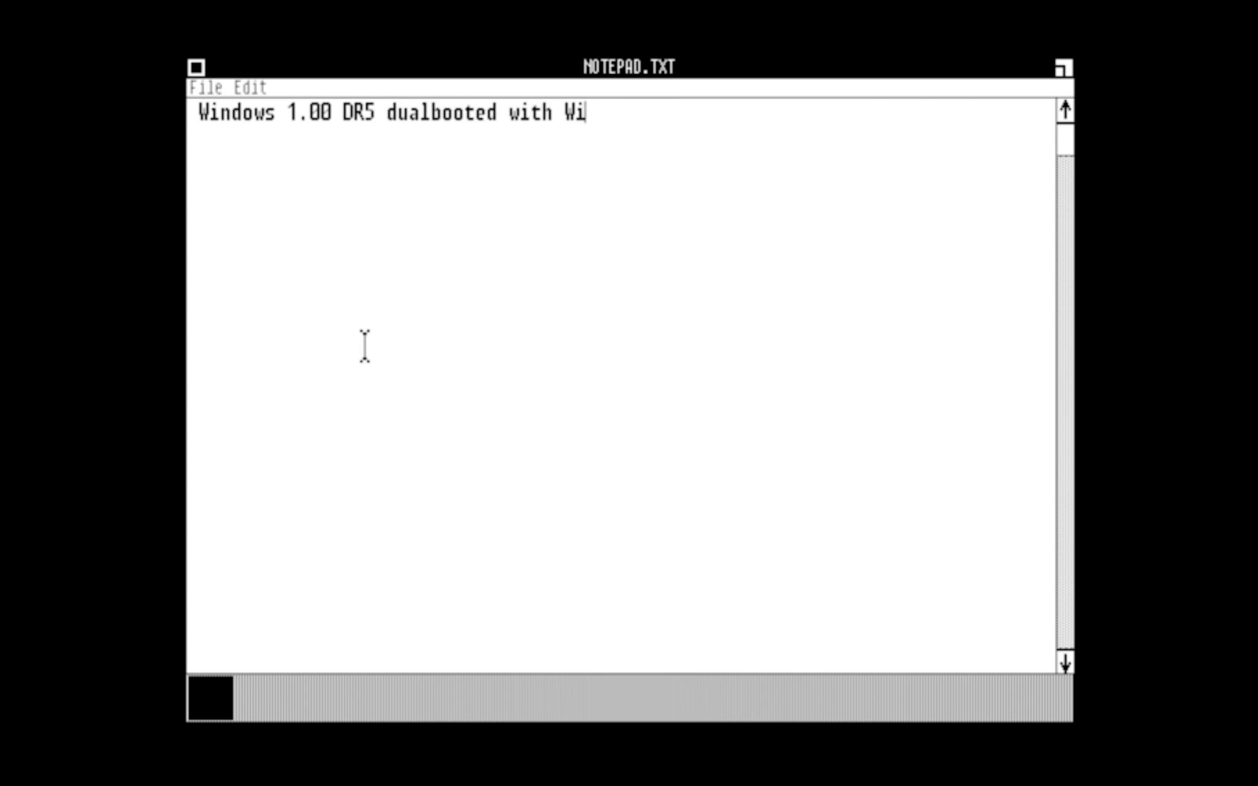
{"action": "type", "text": "ndows 11 canar"}
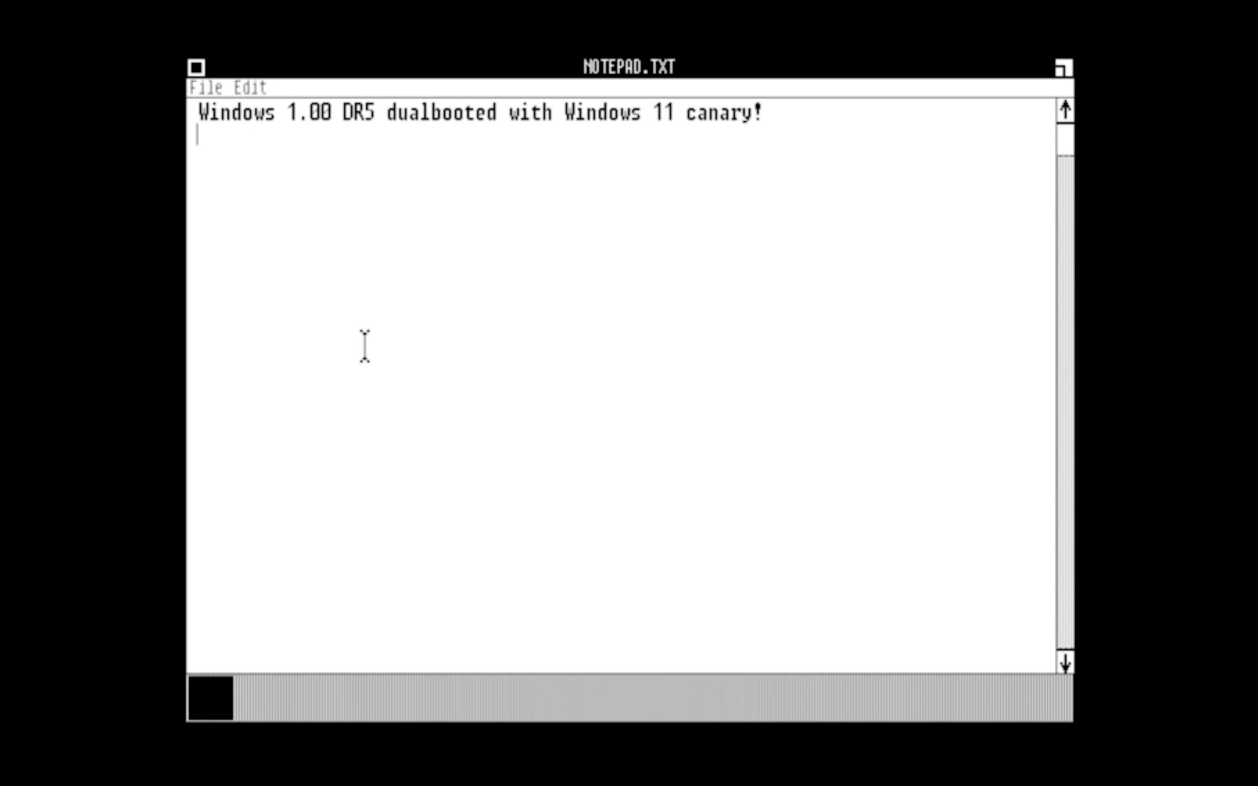
{"action": "type", "text": "y!"}
{"action": "key", "text": "Return"}
{"action": "key", "text": "Return"}
Step: Add lines on Windows 11 build 26058 (February 2024) and Windows 1.01 DR5 (October 31, 1984)
{"action": "type", "text": "Windows 11 build"}
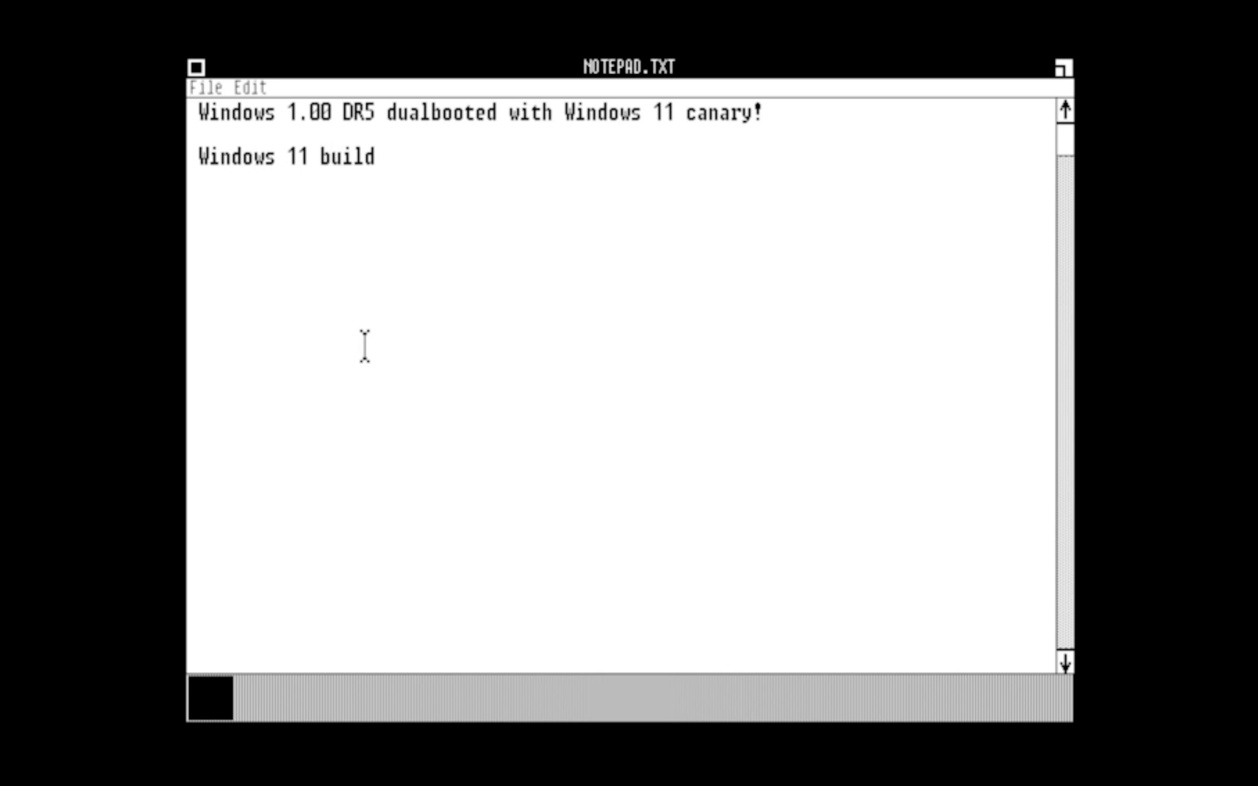
{"action": "type", "text": " 26058 - compiled February 2024"}
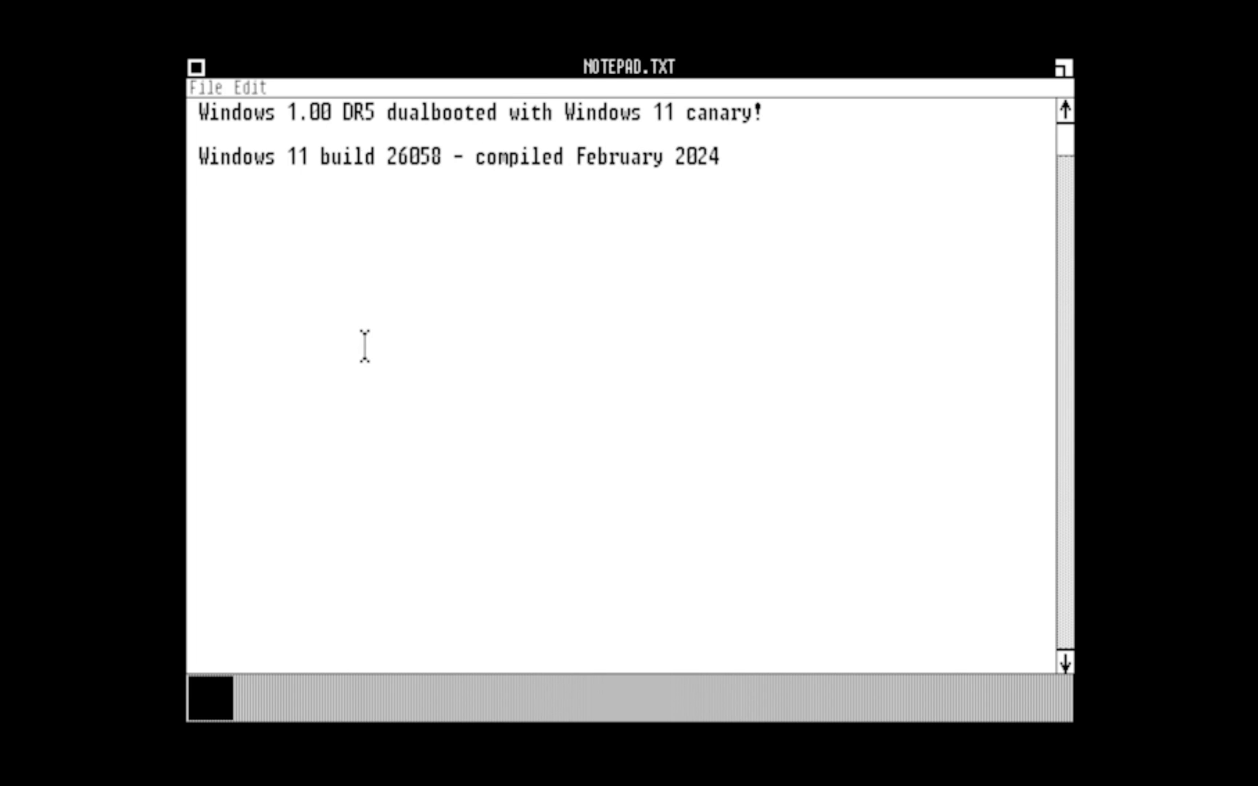
{"action": "key", "text": "Return"}
{"action": "type", "text": "Windows 1.01 DR5"}
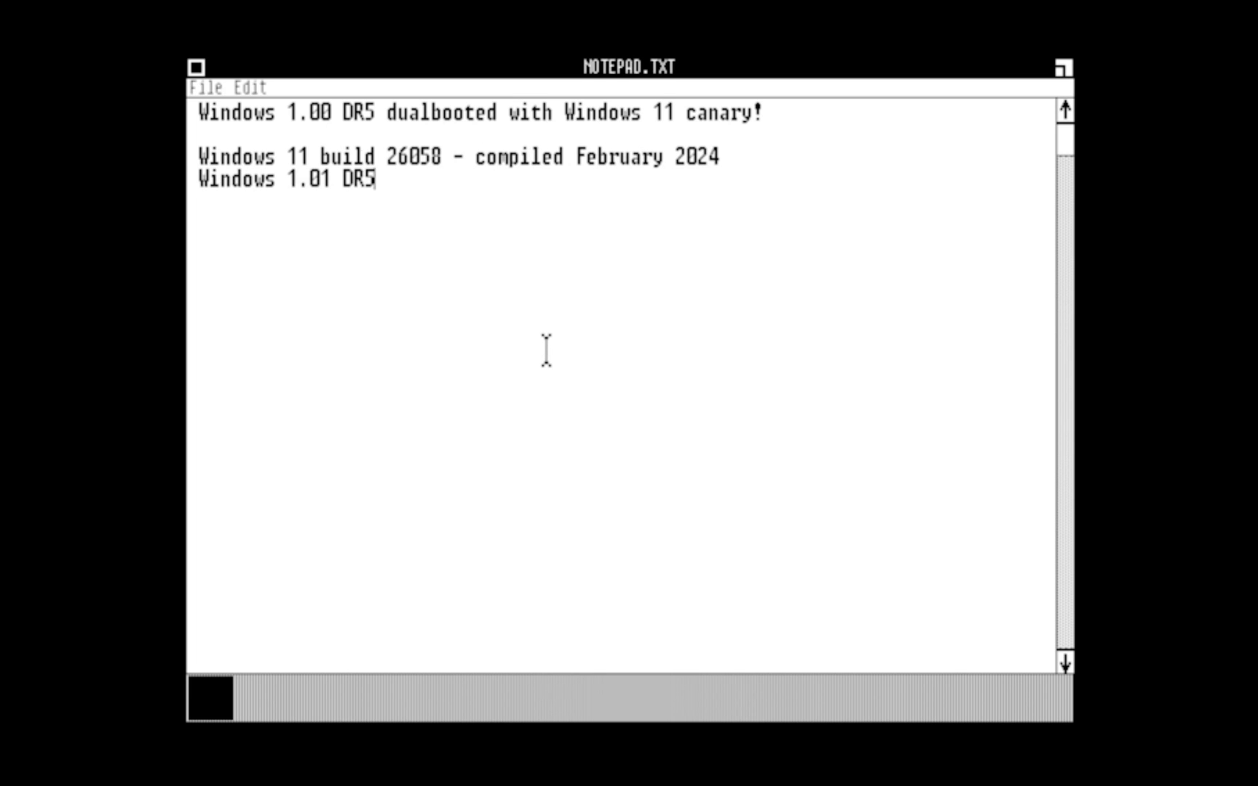
{"action": "type", "text": " - compiled October 31, 1984 "}
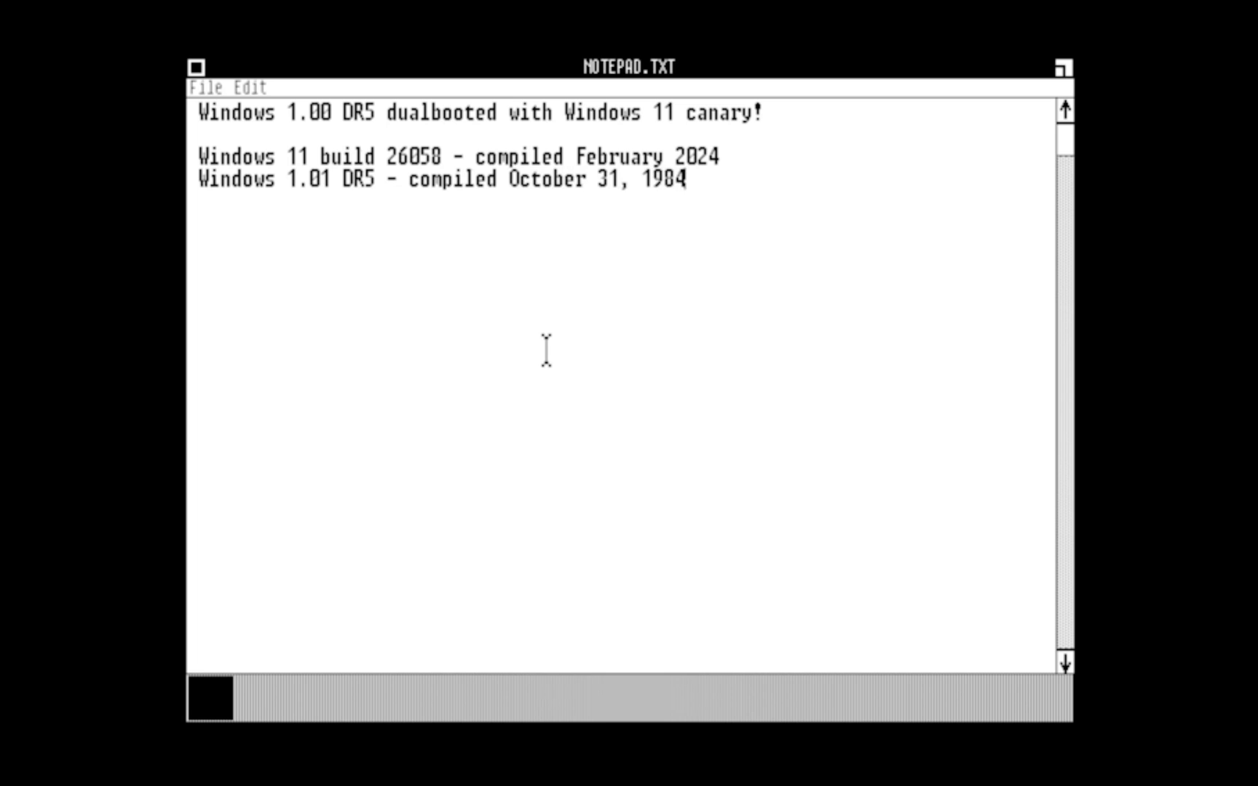
{"action": "type", "text": "(almost 40 year apart!."}
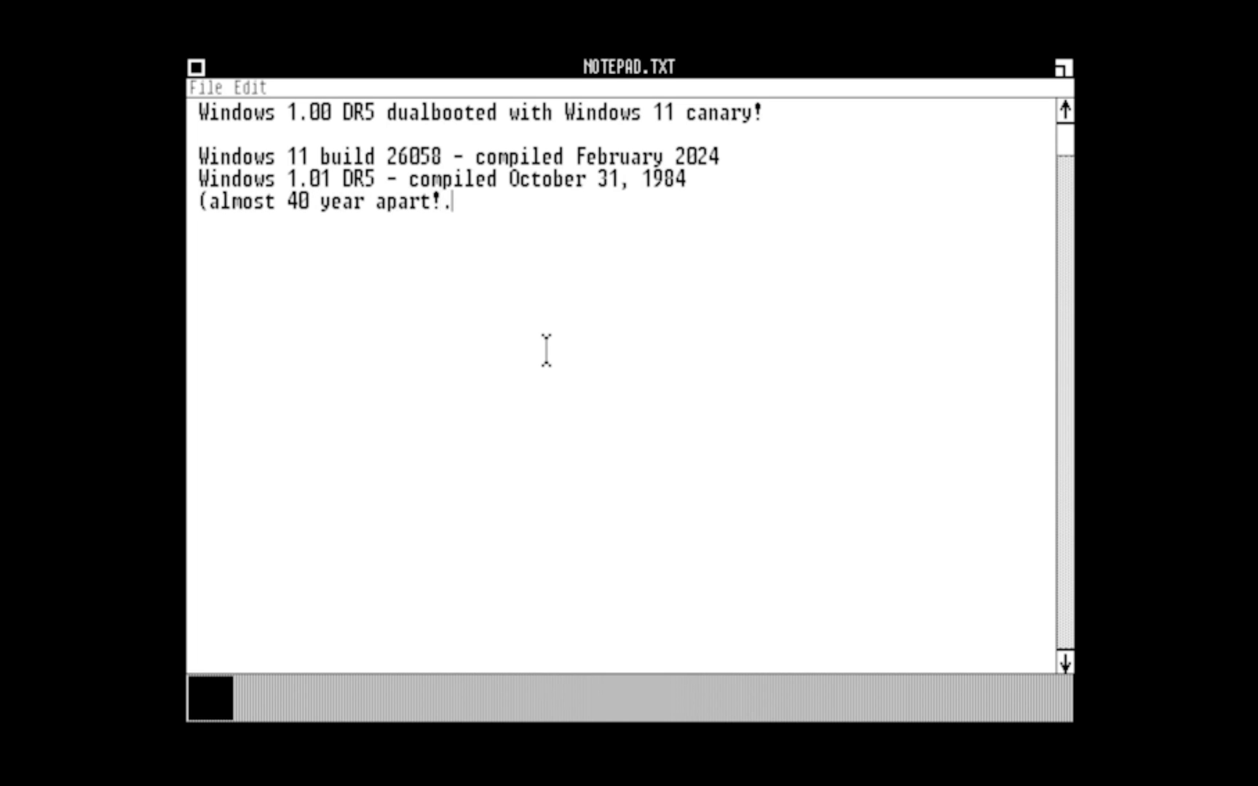
{"action": "key", "text": "BackSpace"}
{"action": "key", "text": "BackSpace"}
{"action": "key", "text": "BackSpace"}
{"action": "key", "text": "BackSpace"}
{"action": "type", "text": "s apar"}
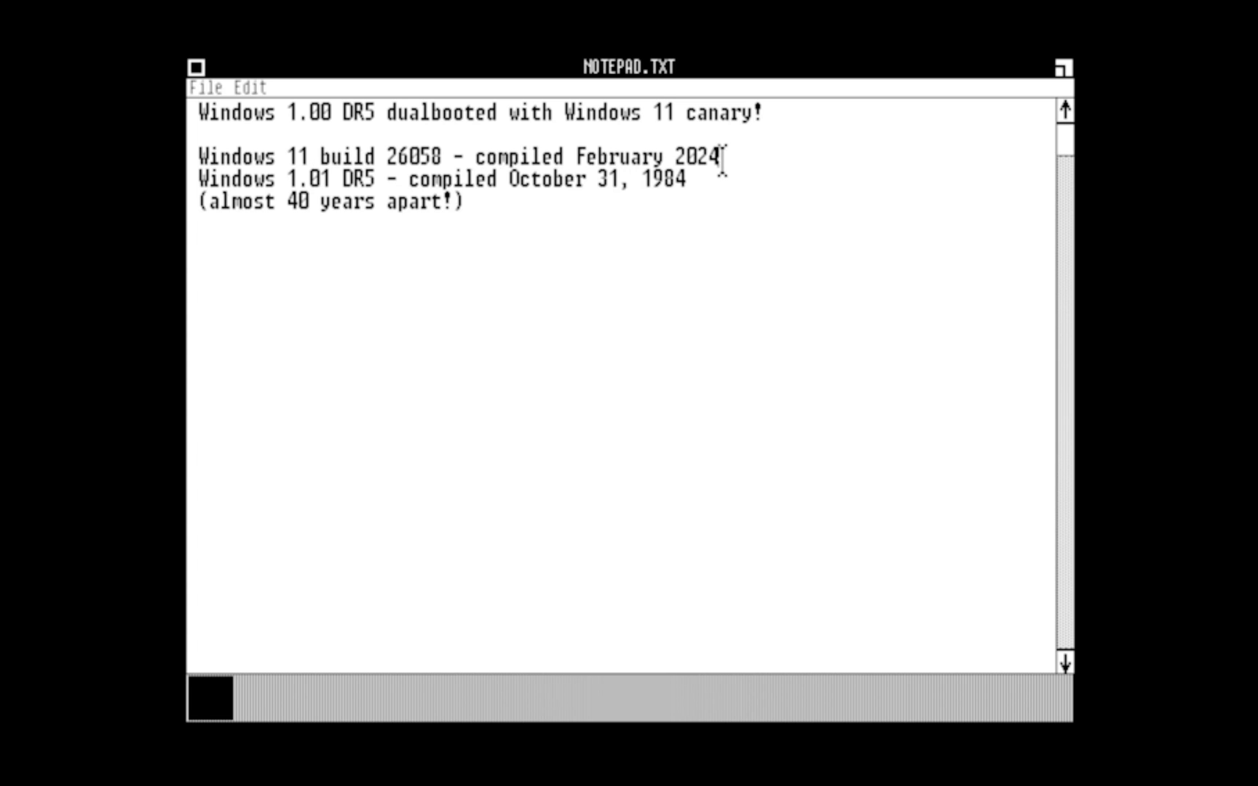
{"action": "key", "text": "BackSpace"}
{"action": "key", "text": "BackSpace"}
{"action": "key", "text": "BackSpace"}
{"action": "key", "text": "BackSpace"}
{"action": "type", "text": "9, 2024"}
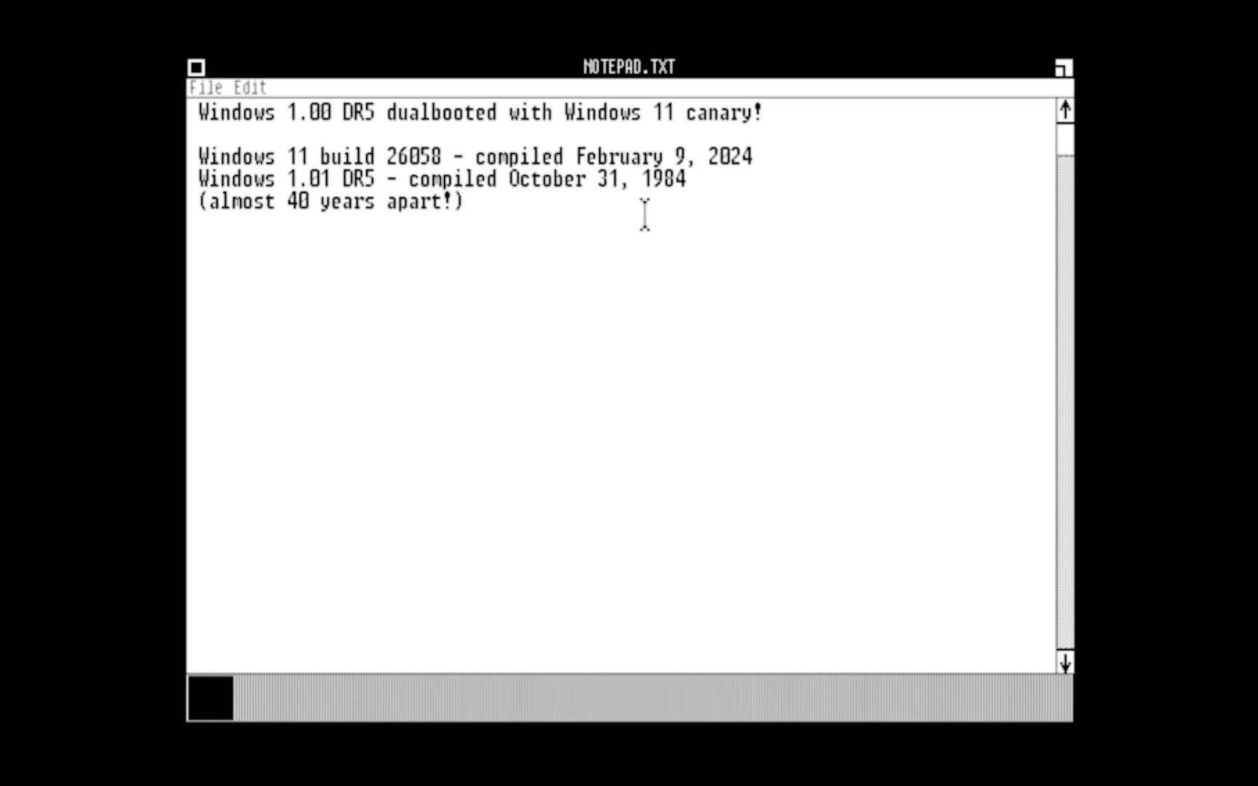
Step: Change the last line to '(almost exactly 40 years apart!)' and close Notepad
{"action": "key", "text": "BackSpace"}
{"action": "key", "text": "BackSpace"}
{"action": "key", "text": "BackSpace"}
{"action": "key", "text": "BackSpace"}
{"action": "key", "text": "BackSpace"}
{"action": "key", "text": "BackSpace"}
{"action": "key", "text": "BackSpace"}
{"action": "key", "text": "BackSpace"}
{"action": "key", "text": "BackSpace"}
{"action": "key", "text": "BackSpace"}
{"action": "key", "text": "BackSpace"}
{"action": "key", "text": "BackSpace"}
{"action": "key", "text": "BackSpace"}
{"action": "key", "text": "BackSpace"}
{"action": "type", "text": "exac"}
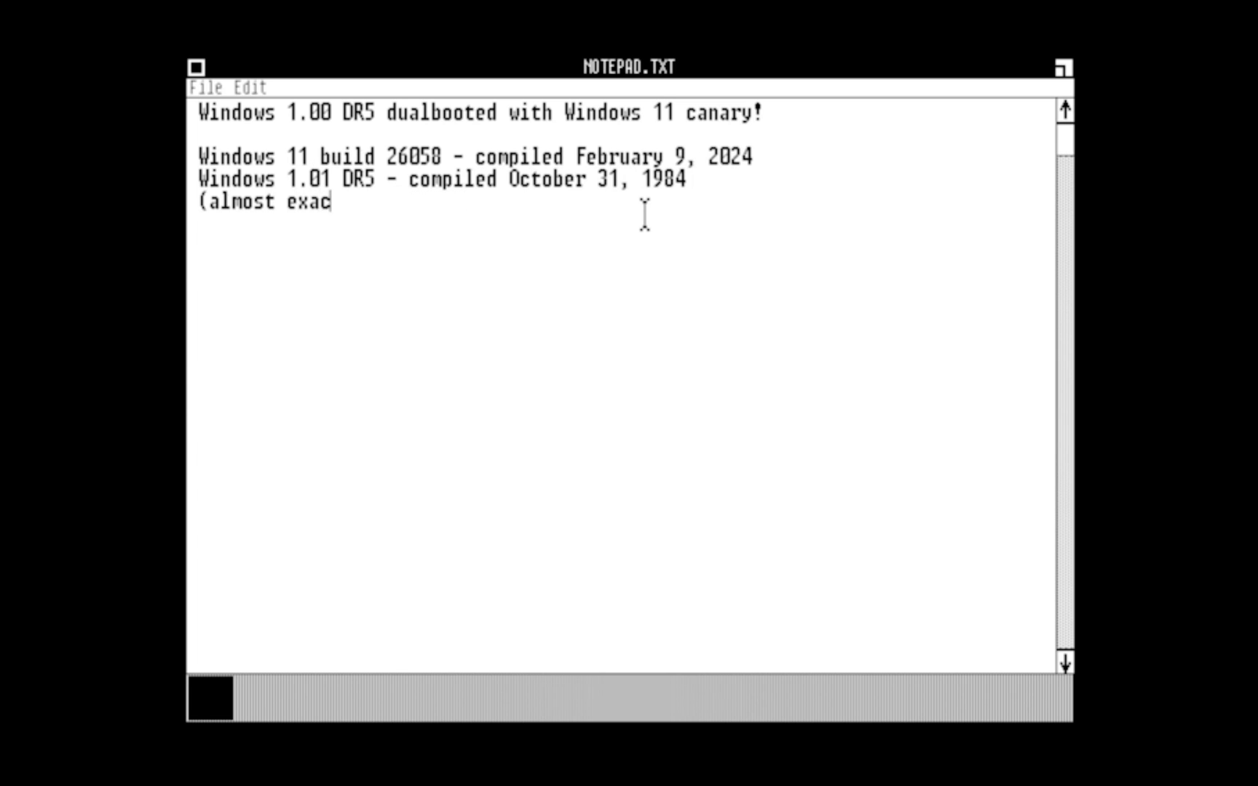
{"action": "type", "text": "tly 40 years apart!"}
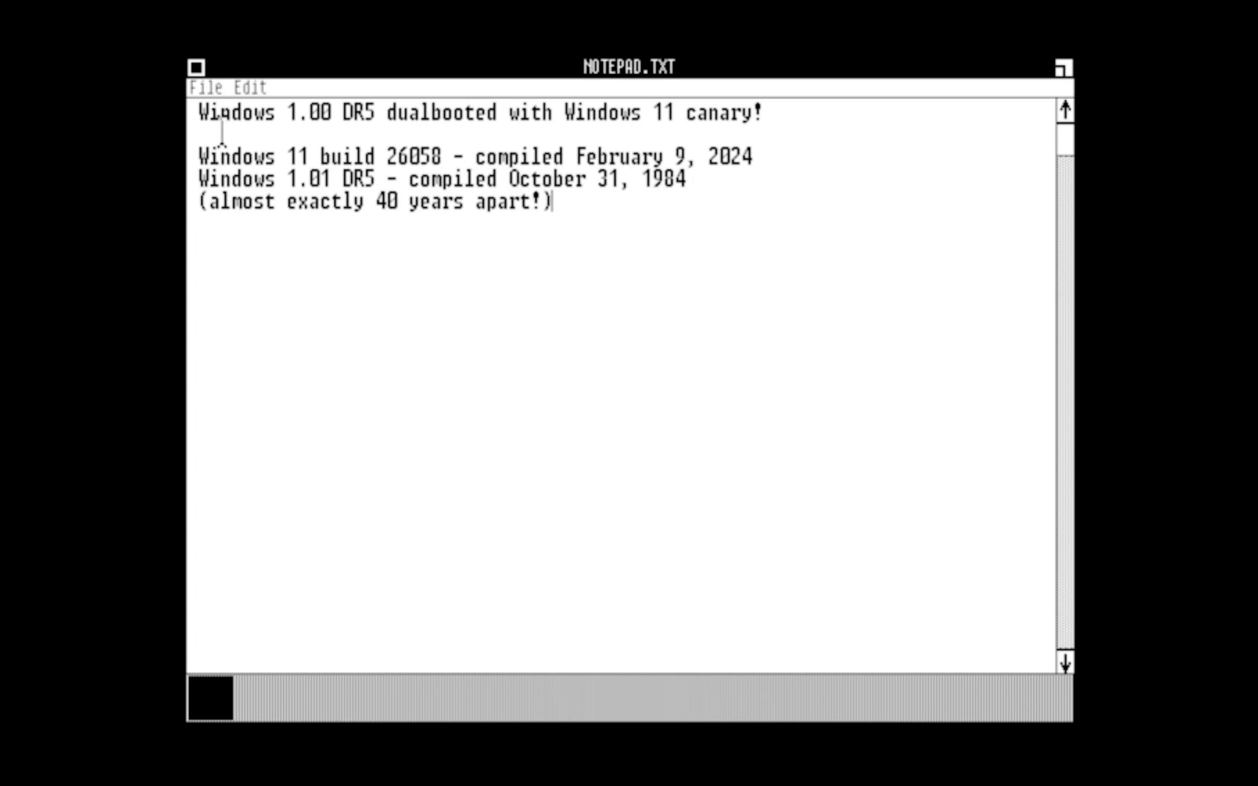
{"action": "left_click", "coordinate": [206, 87]}
{"action": "left_click", "coordinate": [218, 133]}
{"action": "double_click", "coordinate": [196, 67]}
Step: Quit MS-DOS Executive, confirm ending the session with Ok, and boot Windows 11 from the boot menu
{"action": "double_click", "coordinate": [211, 698]}
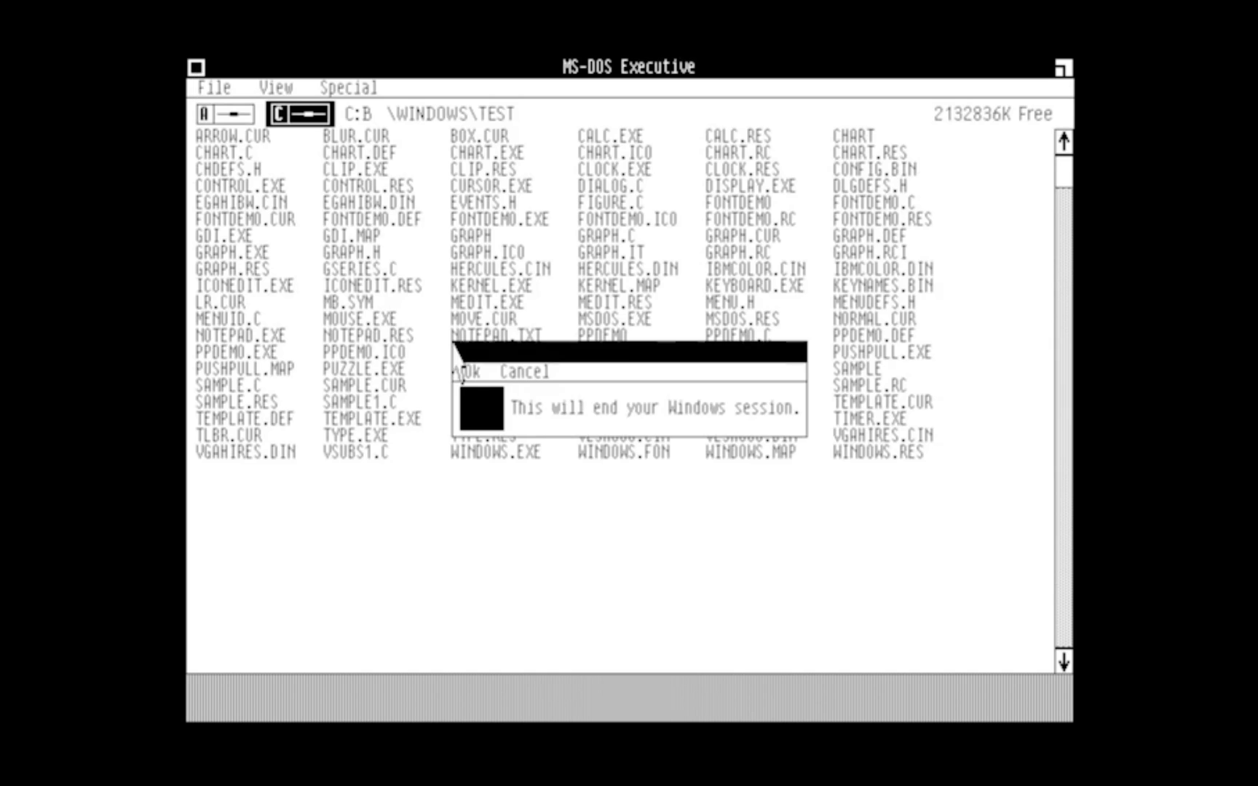
{"action": "left_click", "coordinate": [460, 370]}
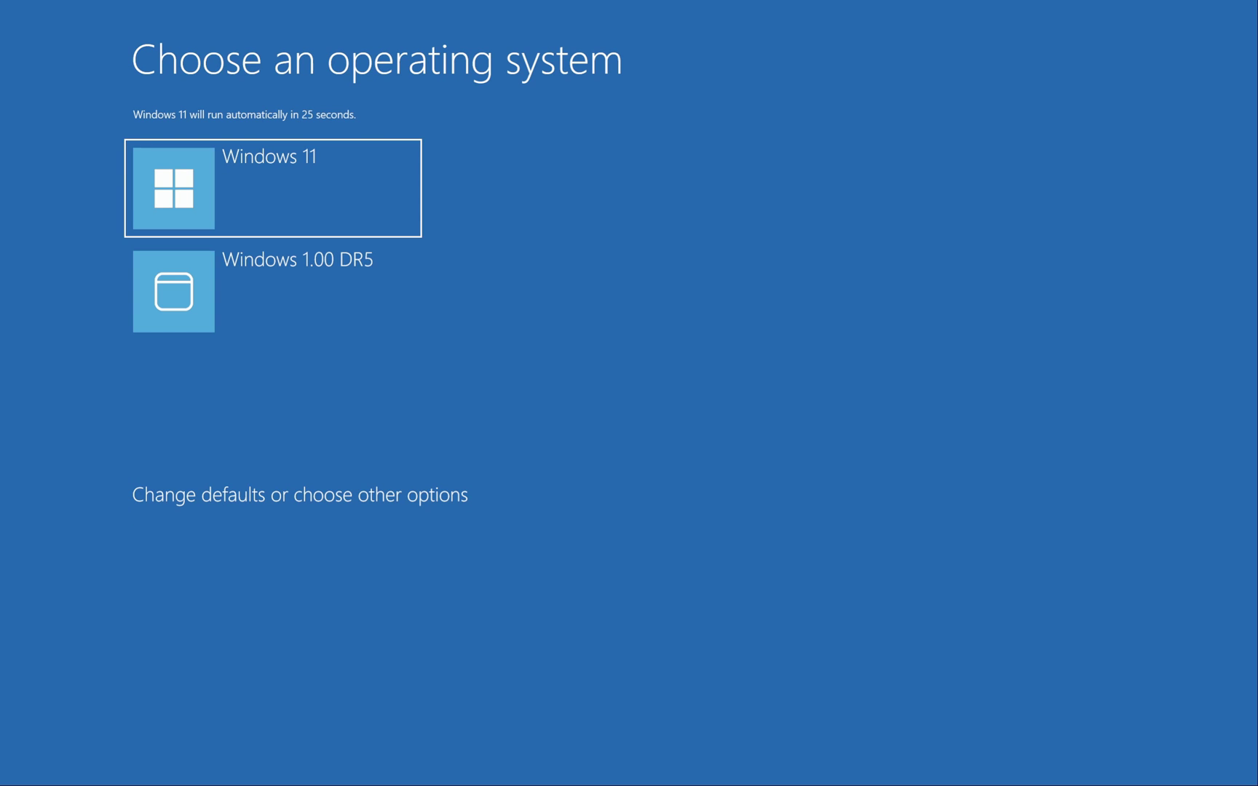
{"action": "key", "text": "Return"}
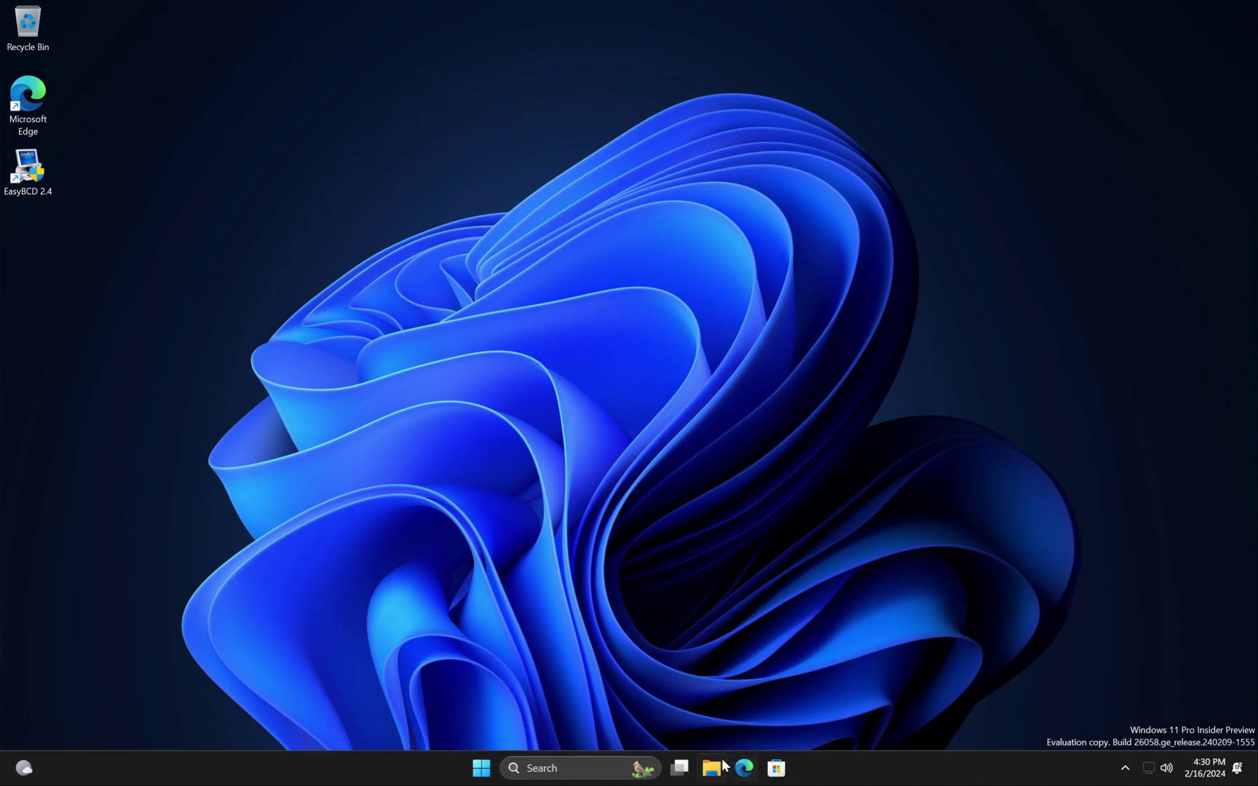
Step: Rename the third drive in This PC to DR5, approving the administrator prompt
{"action": "left_click", "coordinate": [725, 766]}
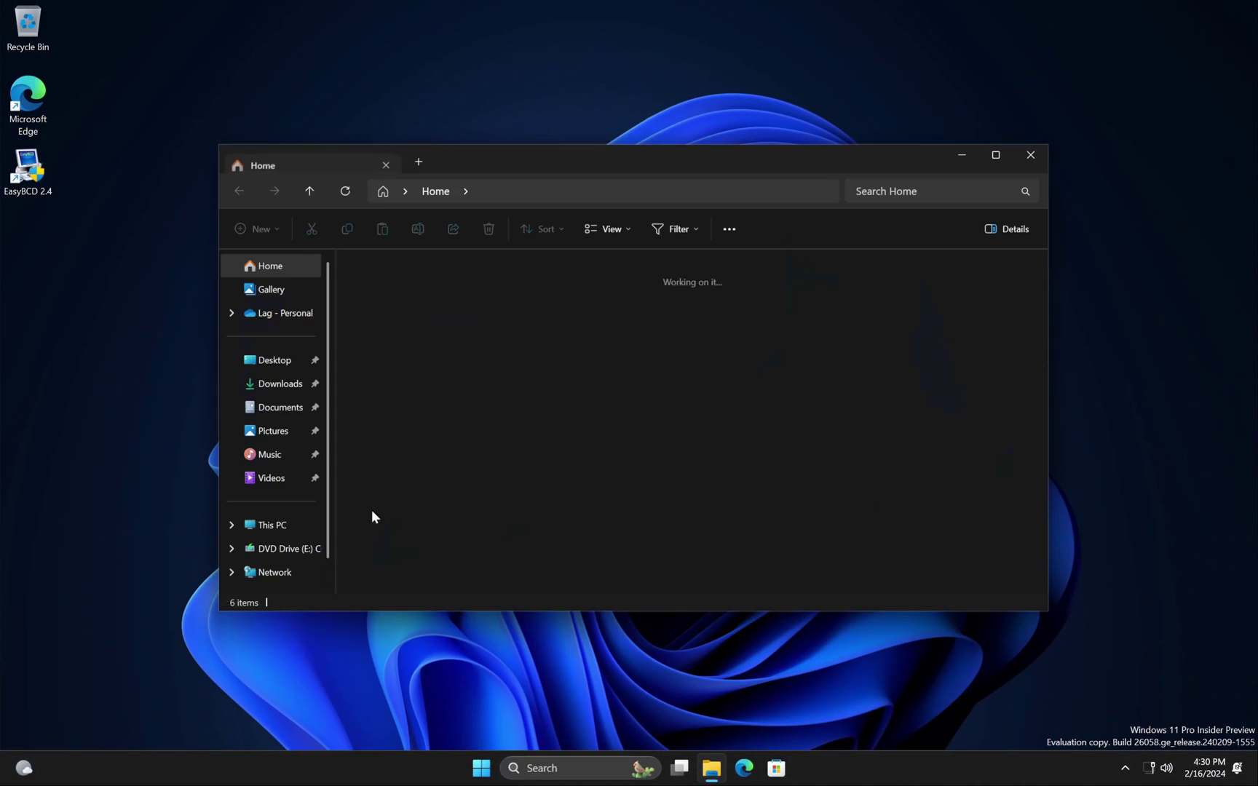
{"action": "left_click", "coordinate": [273, 525]}
{"action": "right_click", "coordinate": [779, 304]}
{"action": "left_click", "coordinate": [856, 321]}
{"action": "type", "text": "DR5"}
{"action": "key", "text": "Return"}
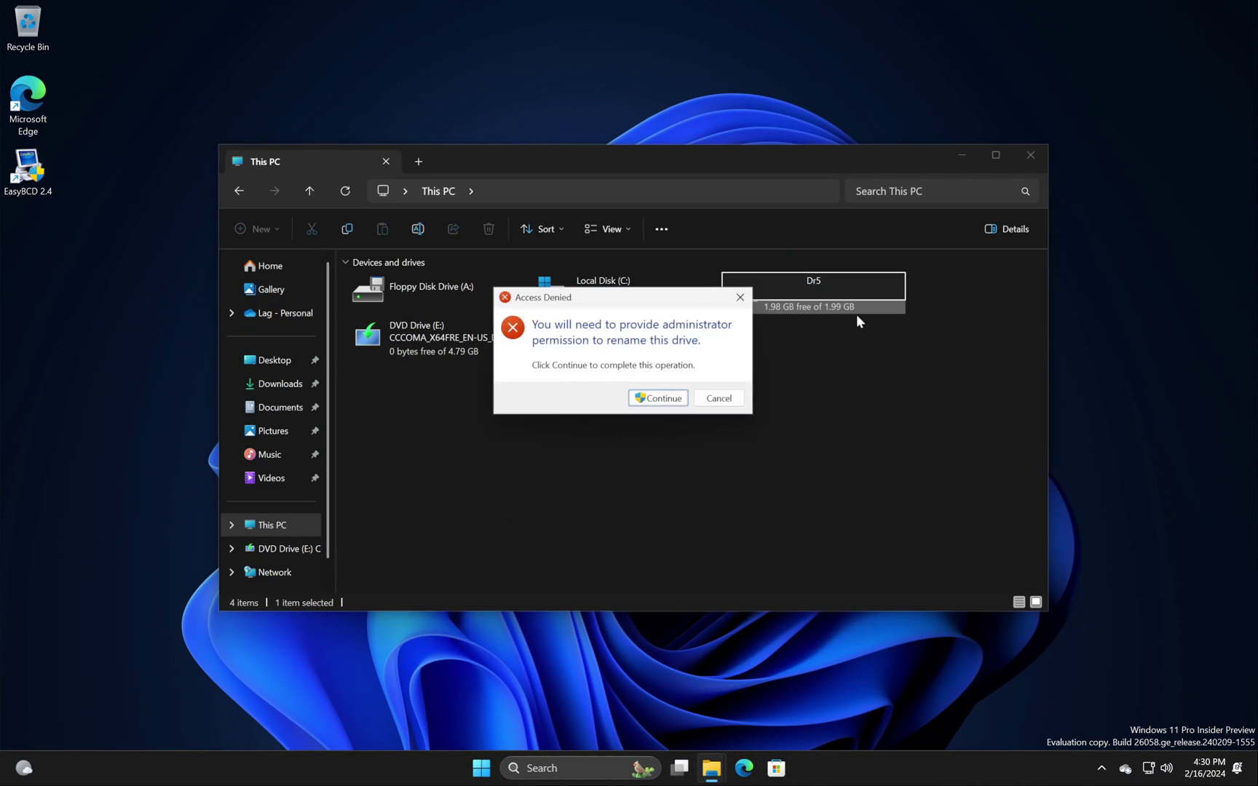
{"action": "key", "text": "Return"}
Step: Open DR5\WINDOWS\TEST\NOTEPAD in Notepad and move its window to the right
{"action": "double_click", "coordinate": [736, 309]}
{"action": "double_click", "coordinate": [529, 321]}
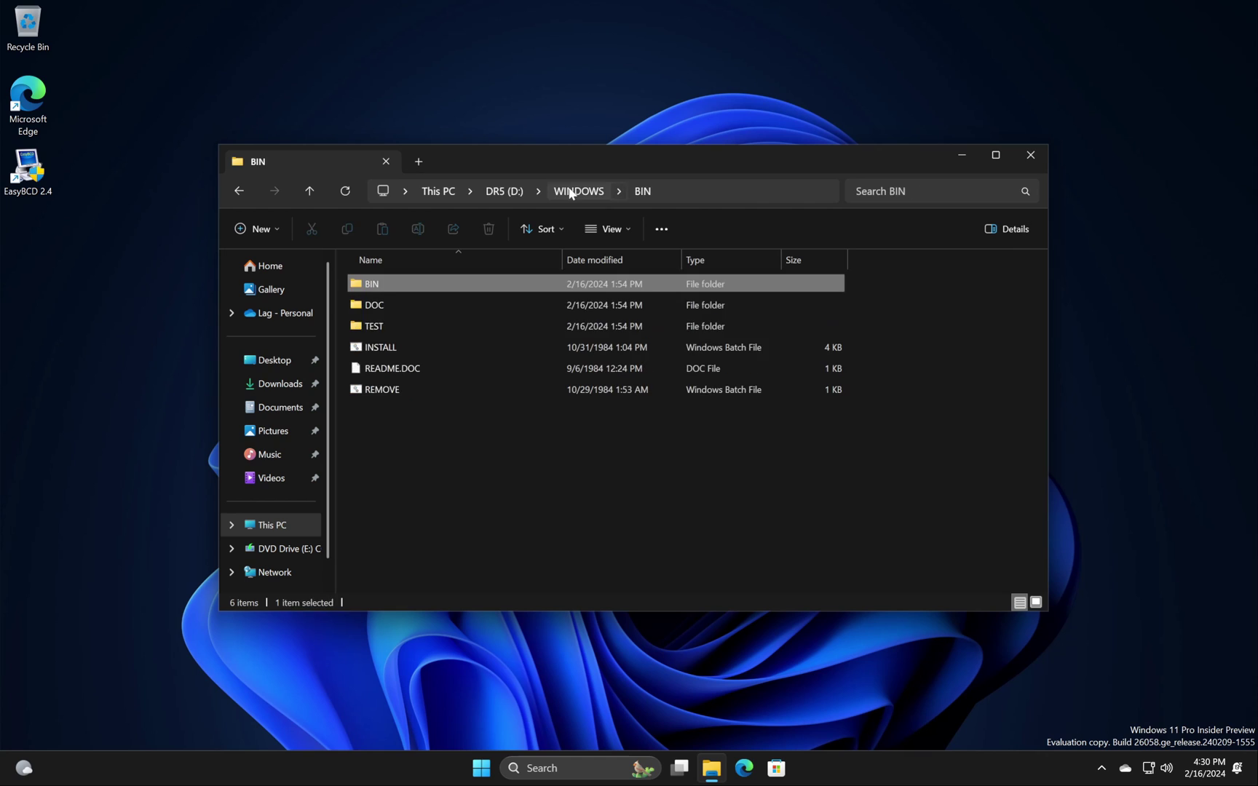
{"action": "double_click", "coordinate": [408, 326]}
{"action": "scroll", "coordinate": [432, 375], "scroll_direction": "down", "scroll_amount": 20}
{"action": "scroll", "coordinate": [432, 373], "scroll_direction": "up", "scroll_amount": 10}
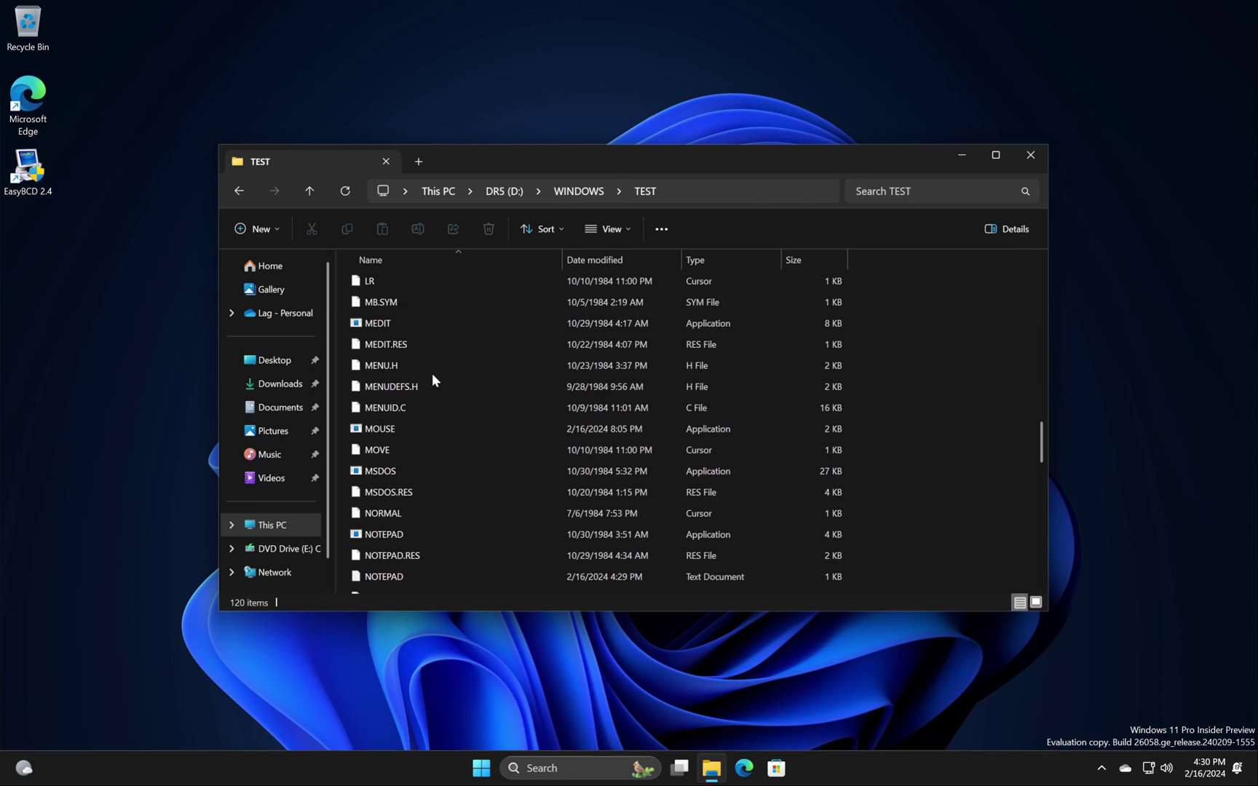
{"action": "scroll", "coordinate": [411, 437], "scroll_direction": "down", "scroll_amount": 4}
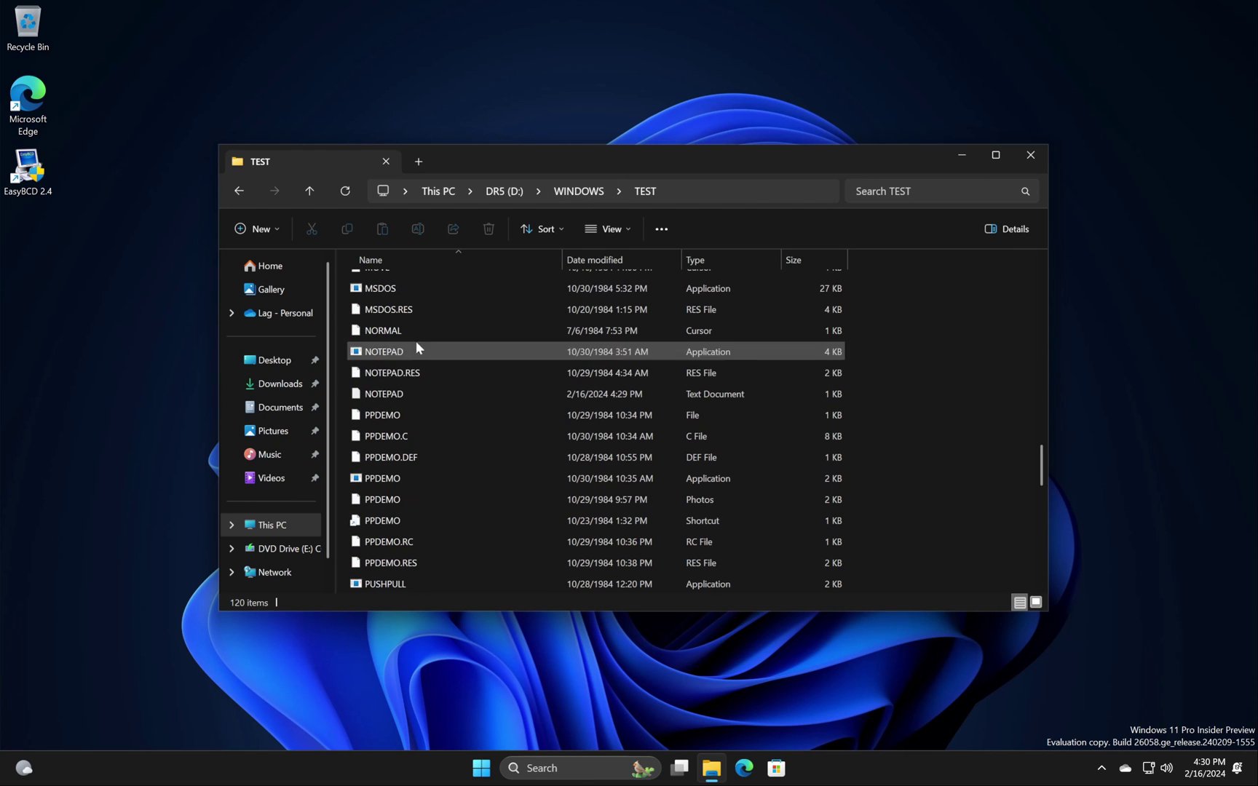
{"action": "double_click", "coordinate": [410, 394]}
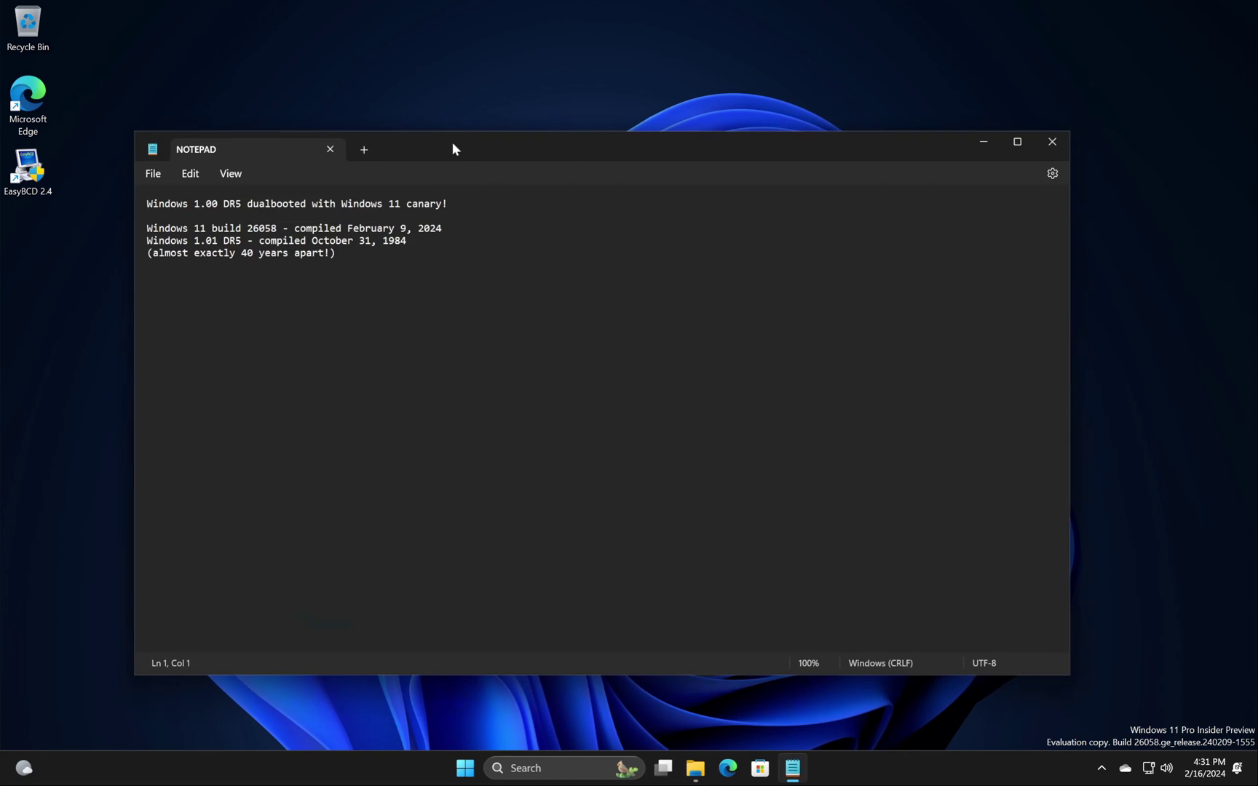
{"action": "left_click_drag", "start_coordinate": [452, 141], "coordinate": [607, 151]}
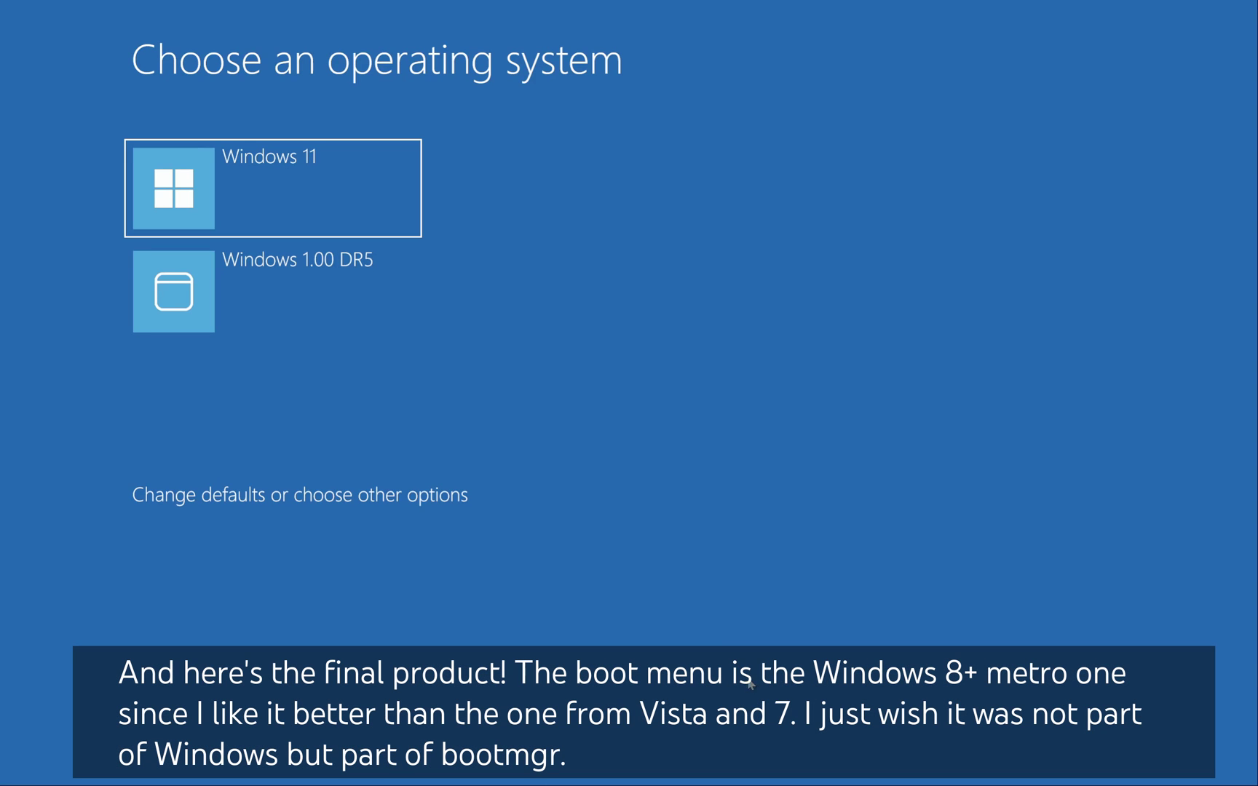
Step: Choose the Windows 1.00 DR5 tile in the Choose an operating system menu
{"action": "left_click", "coordinate": [364, 295]}
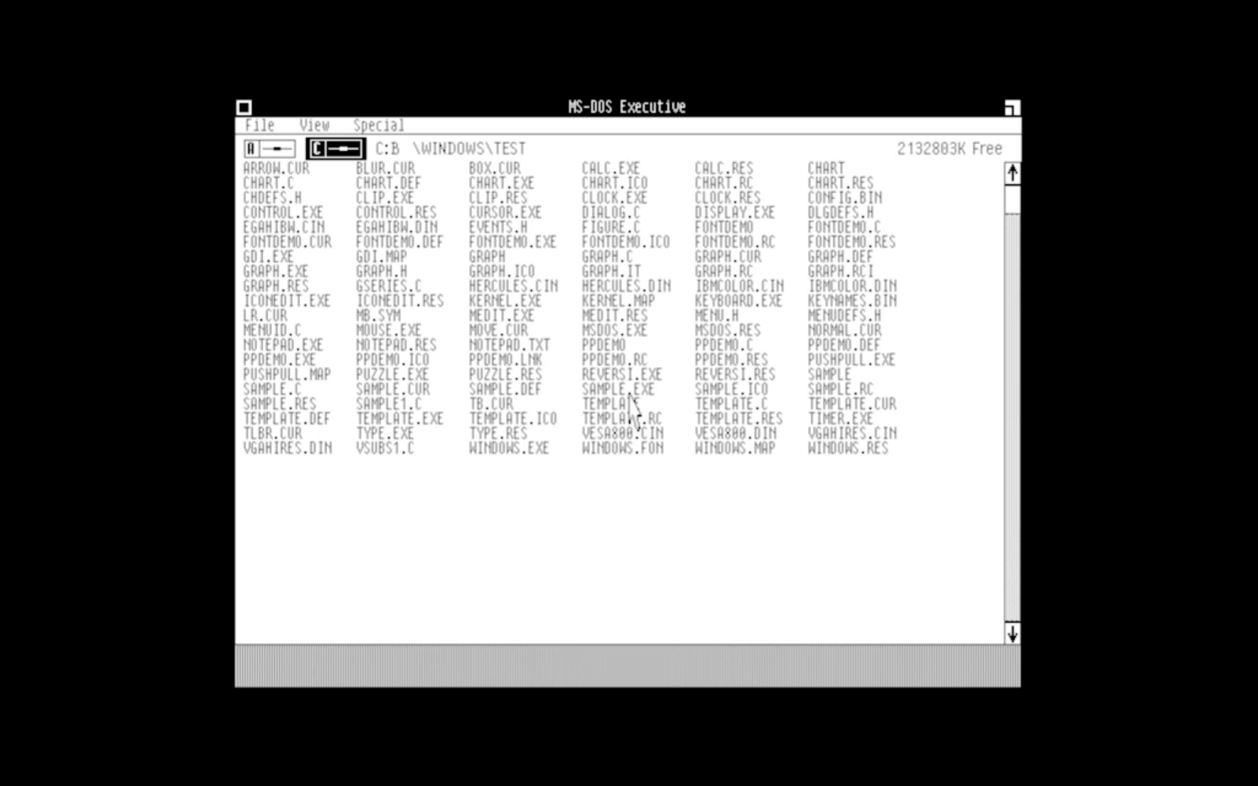
{"action": "double_click", "coordinate": [510, 347]}
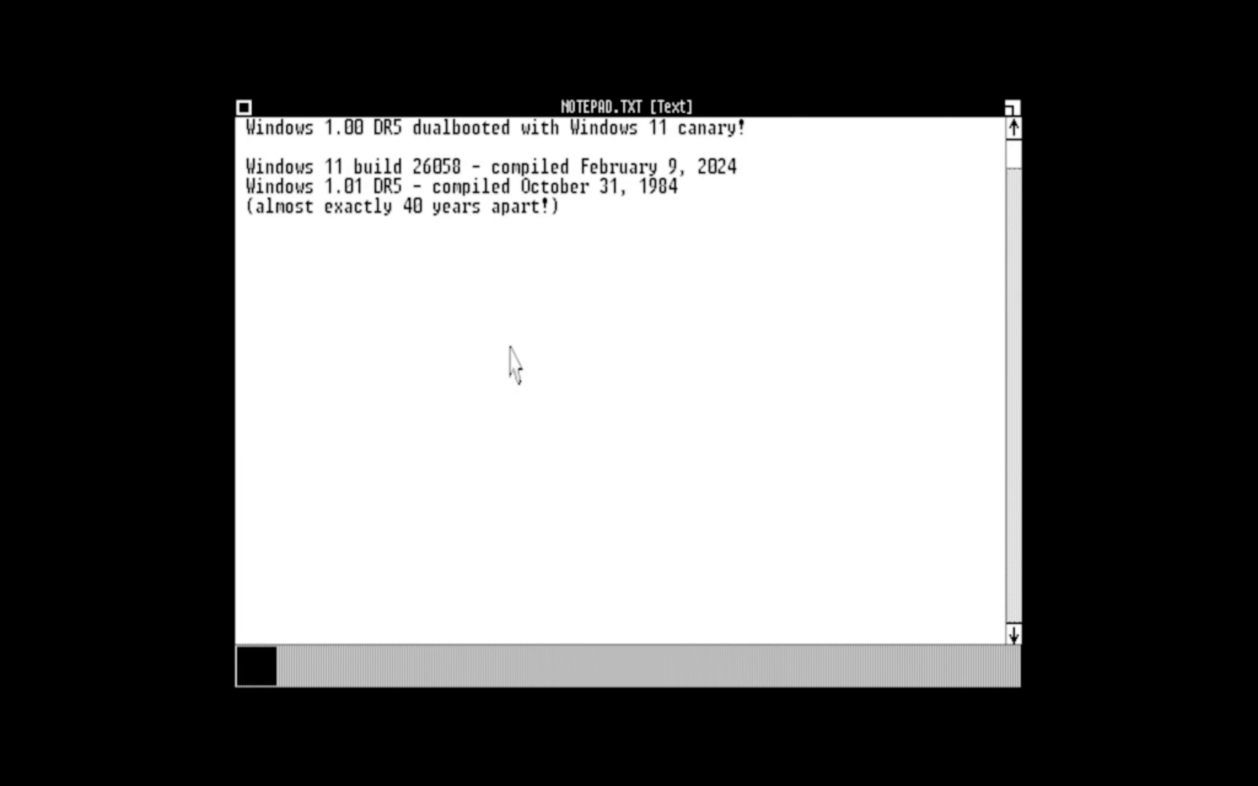
{"action": "double_click", "coordinate": [244, 108]}
{"action": "double_click", "coordinate": [244, 107]}
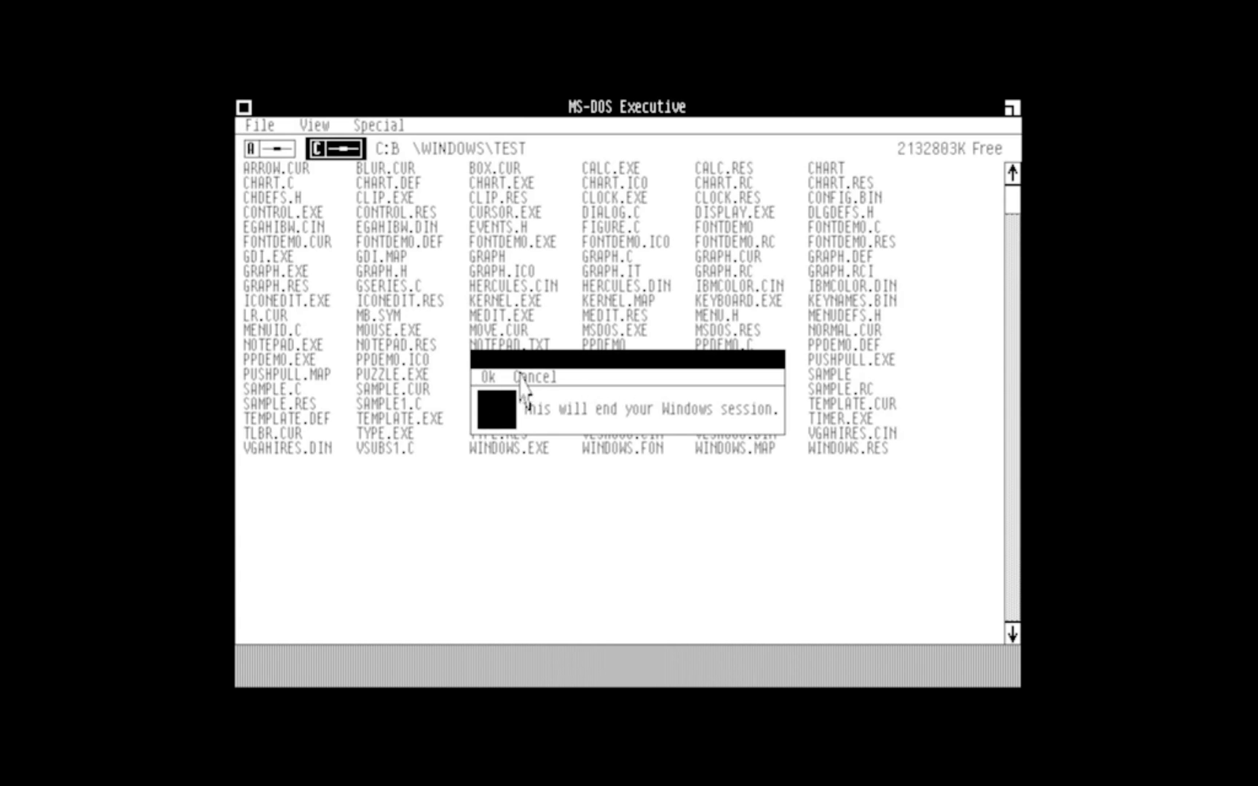
{"action": "left_click", "coordinate": [539, 377]}
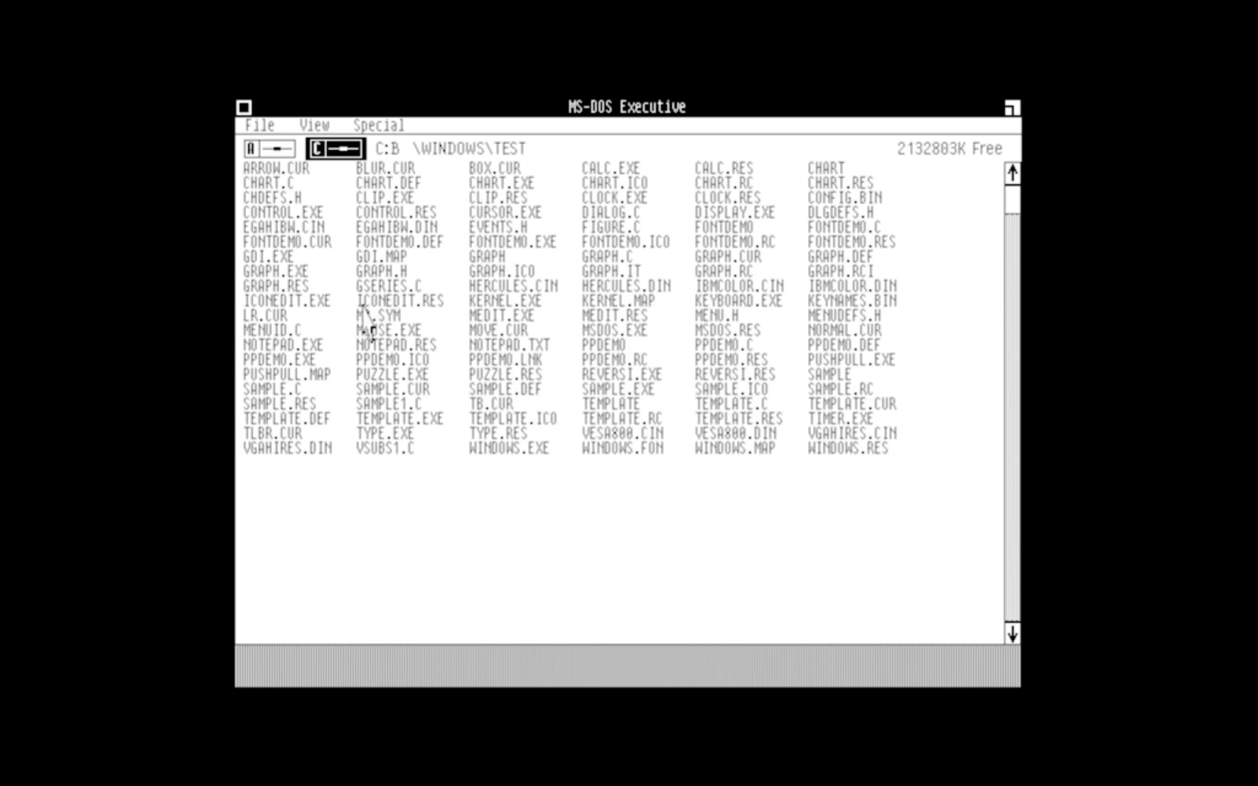
{"action": "double_click", "coordinate": [294, 302]}
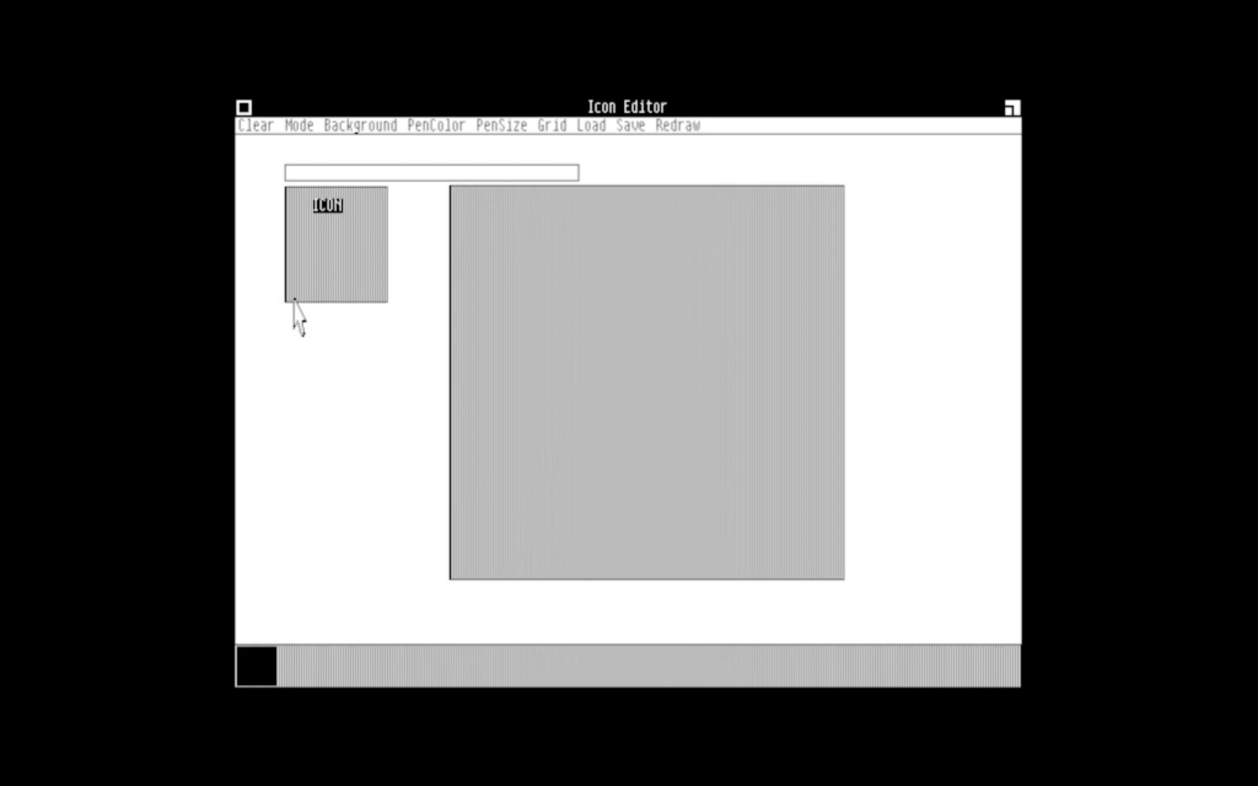
{"action": "left_click", "coordinate": [245, 109]}
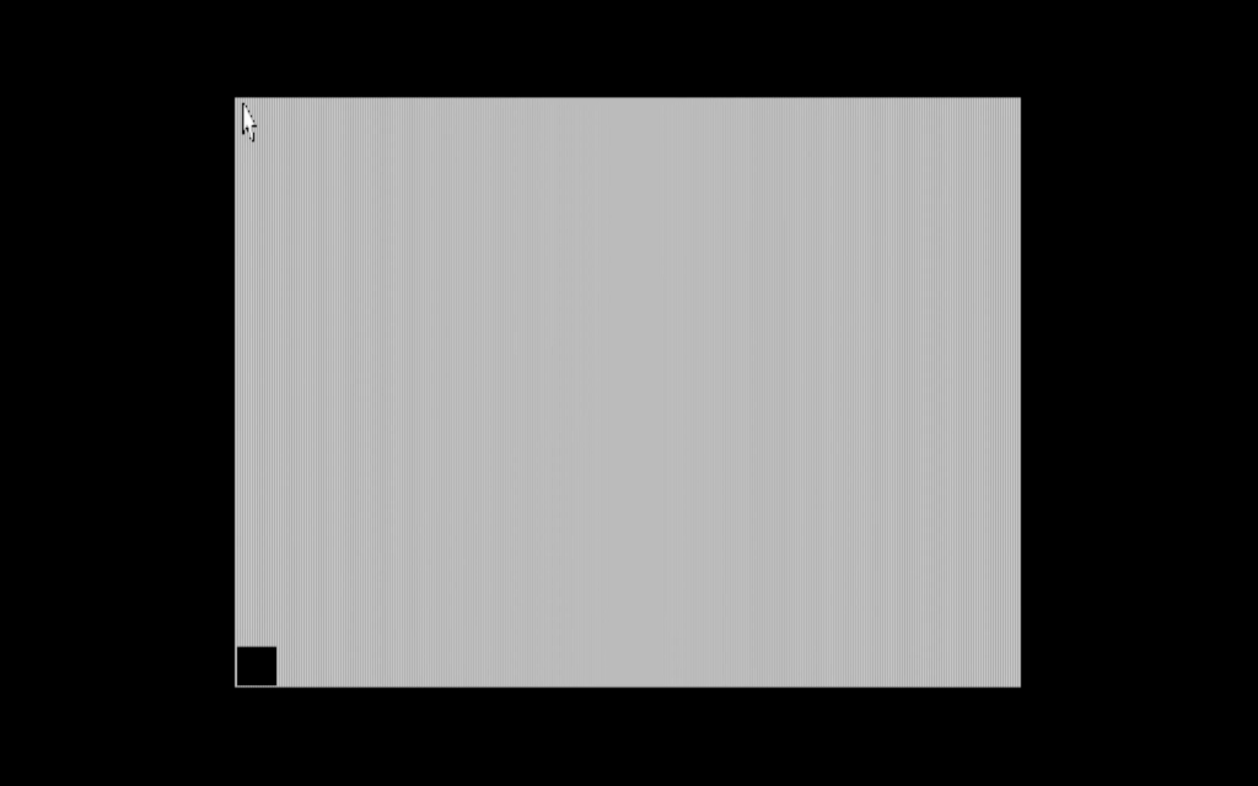
{"action": "double_click", "coordinate": [267, 670]}
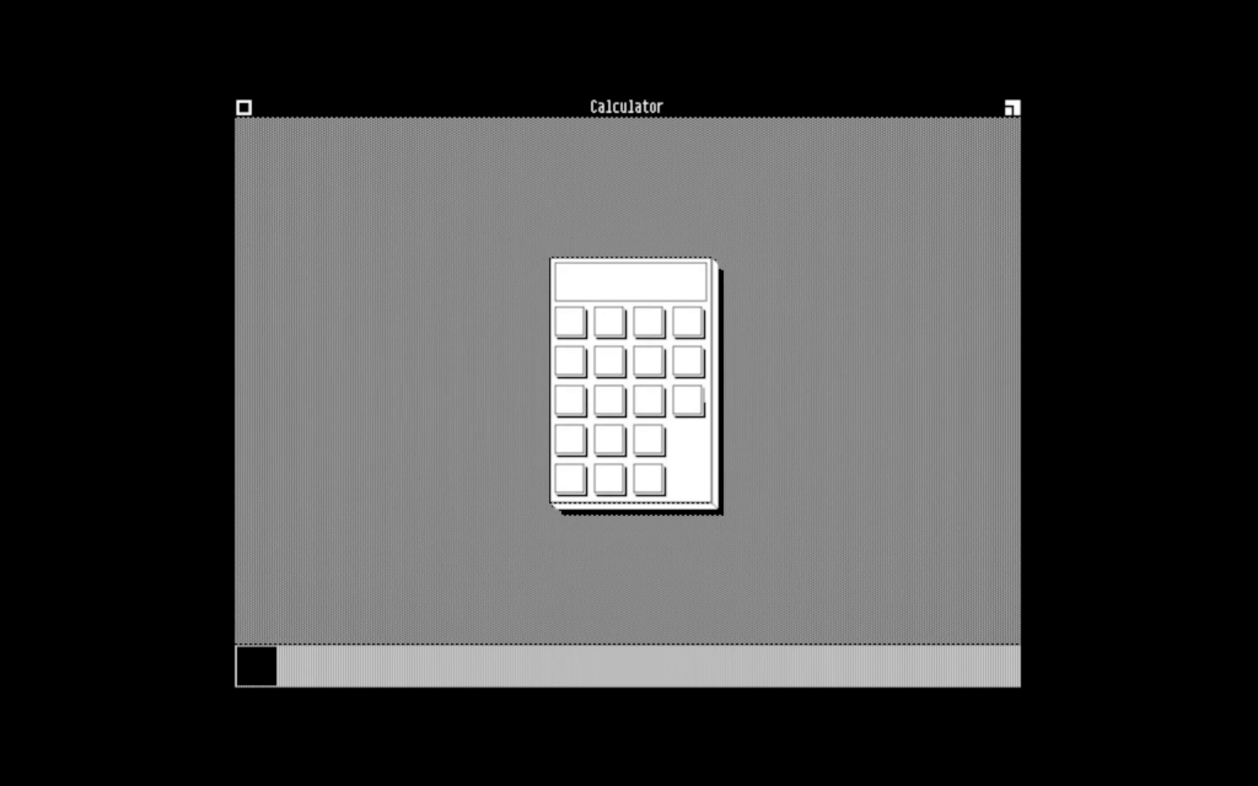
{"action": "left_click", "coordinate": [245, 106]}
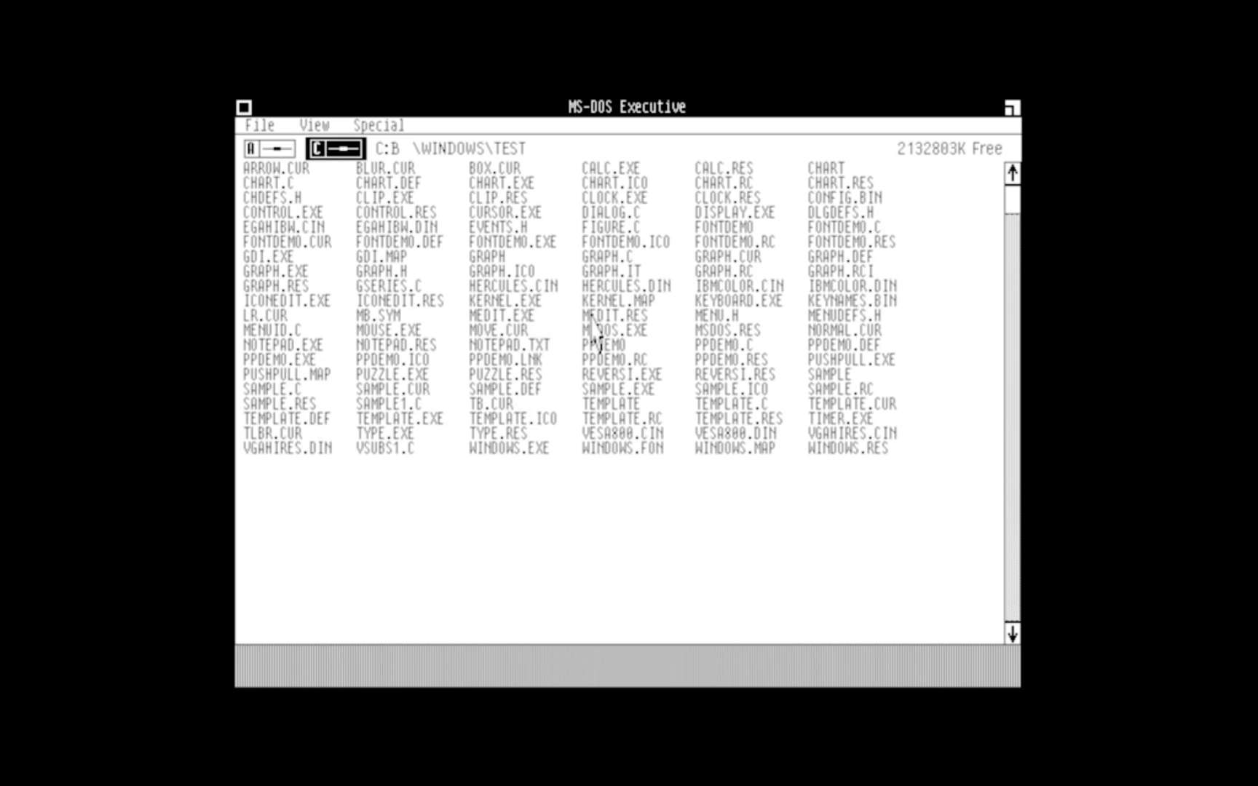
Step: View IBMCOLOR.CIN as text, close it, and cancel the end-session dialog
{"action": "double_click", "coordinate": [741, 285]}
{"action": "left_click", "coordinate": [246, 108]}
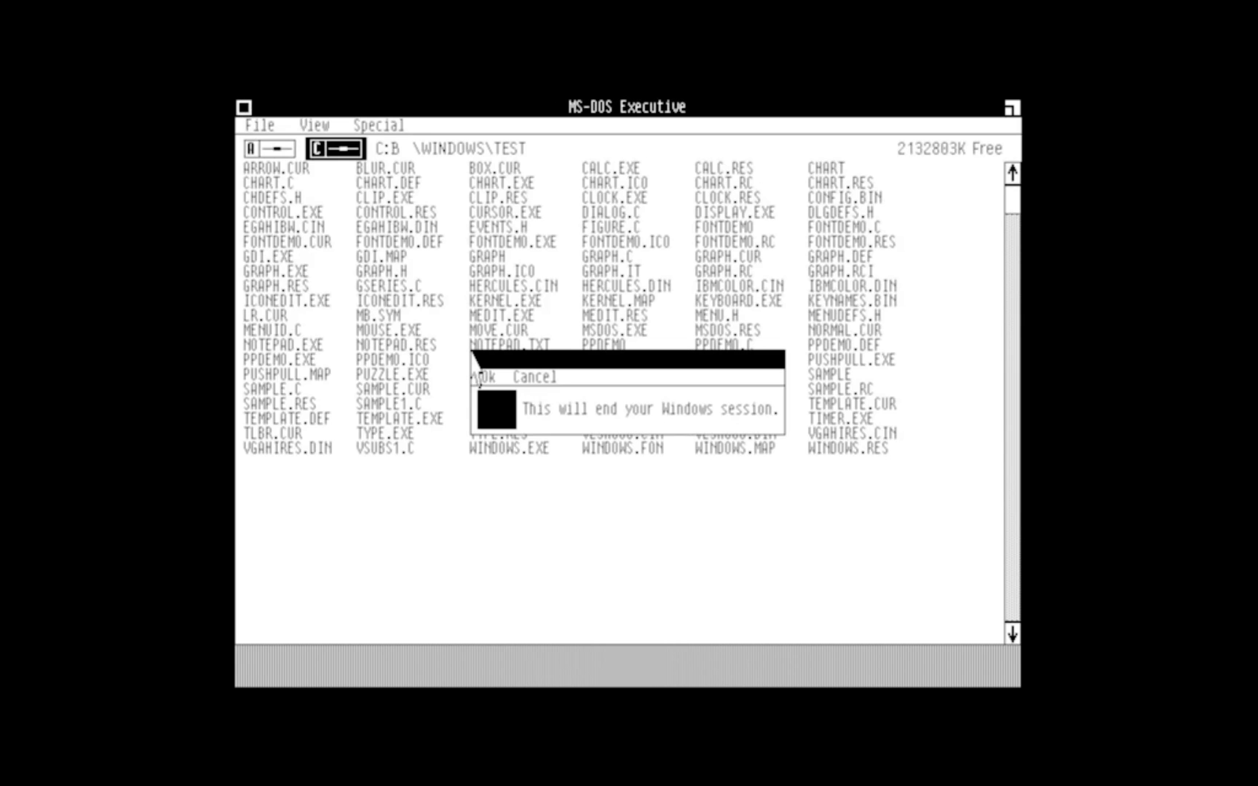
{"action": "left_click", "coordinate": [534, 377]}
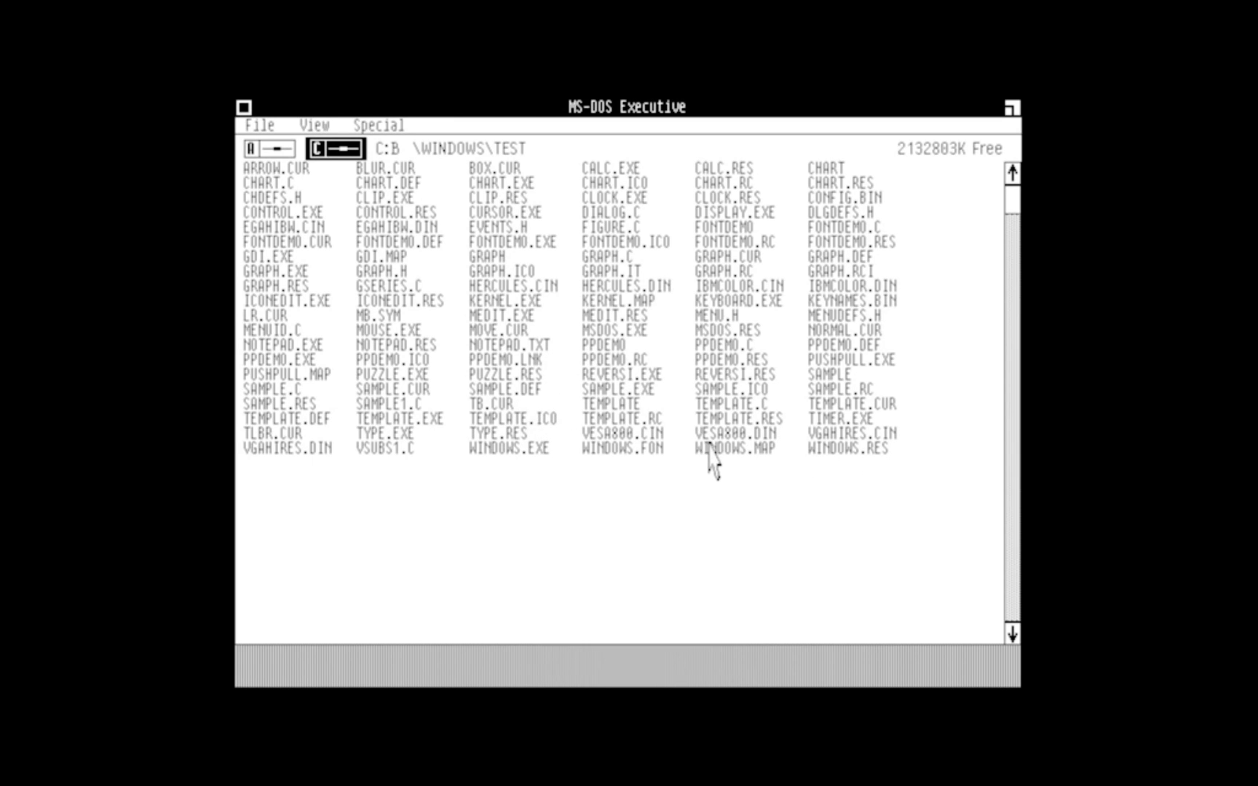
Step: View WINDOWS.FON, close it, end the Windows session, and sign in to Windows 11
{"action": "double_click", "coordinate": [626, 447]}
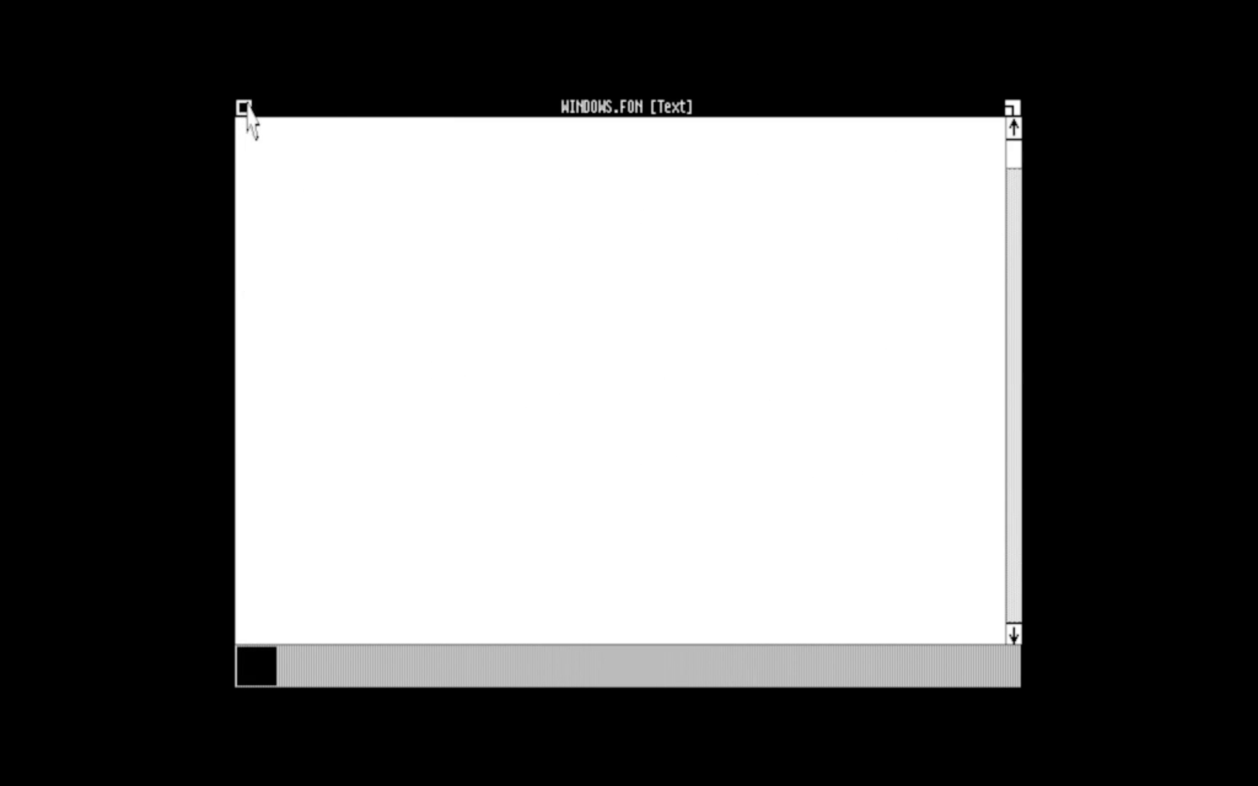
{"action": "left_click", "coordinate": [245, 107]}
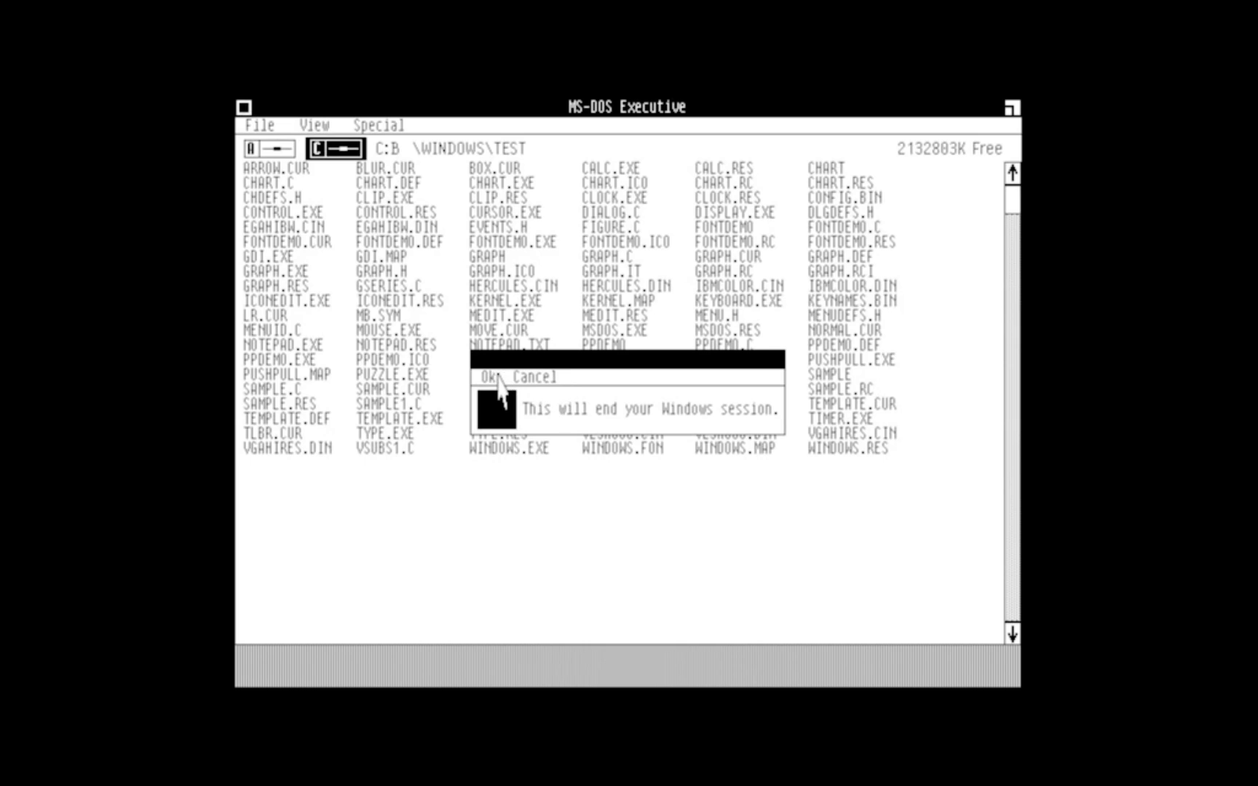
{"action": "left_click", "coordinate": [494, 376]}
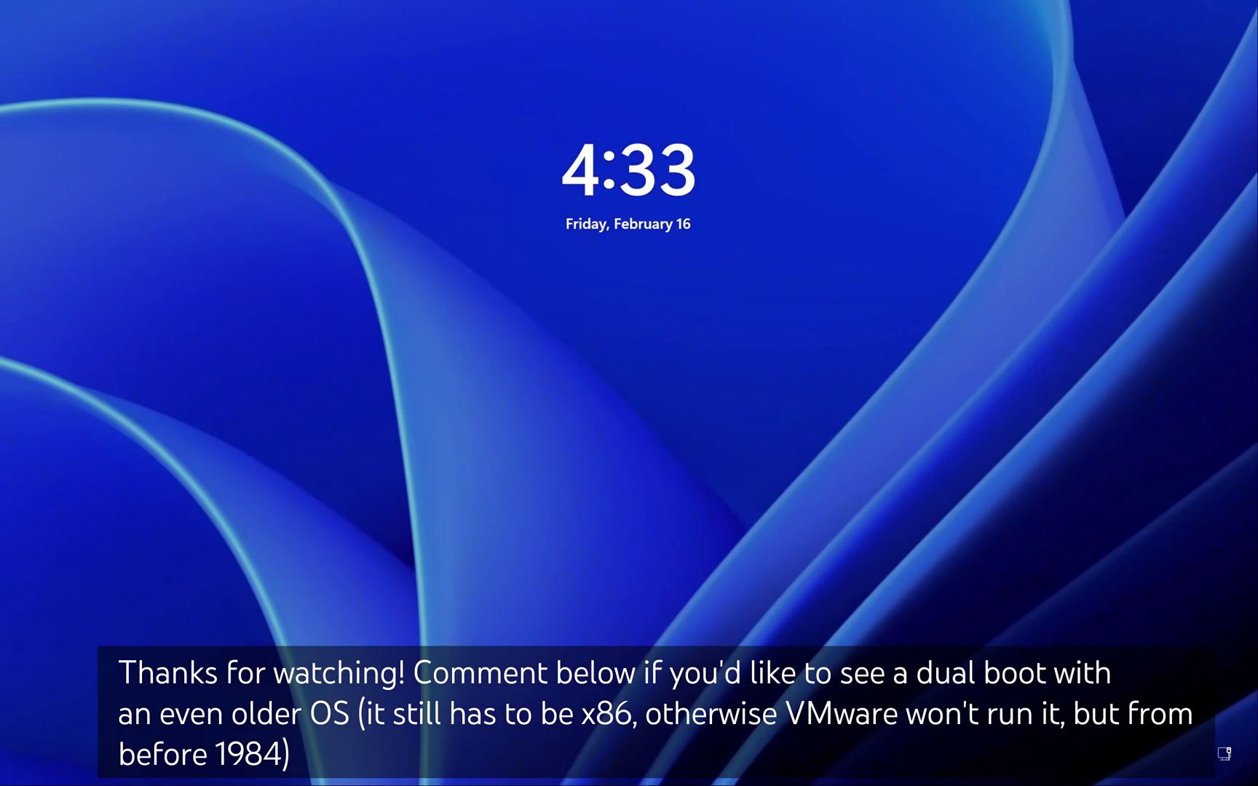
{"action": "key", "text": "Return"}
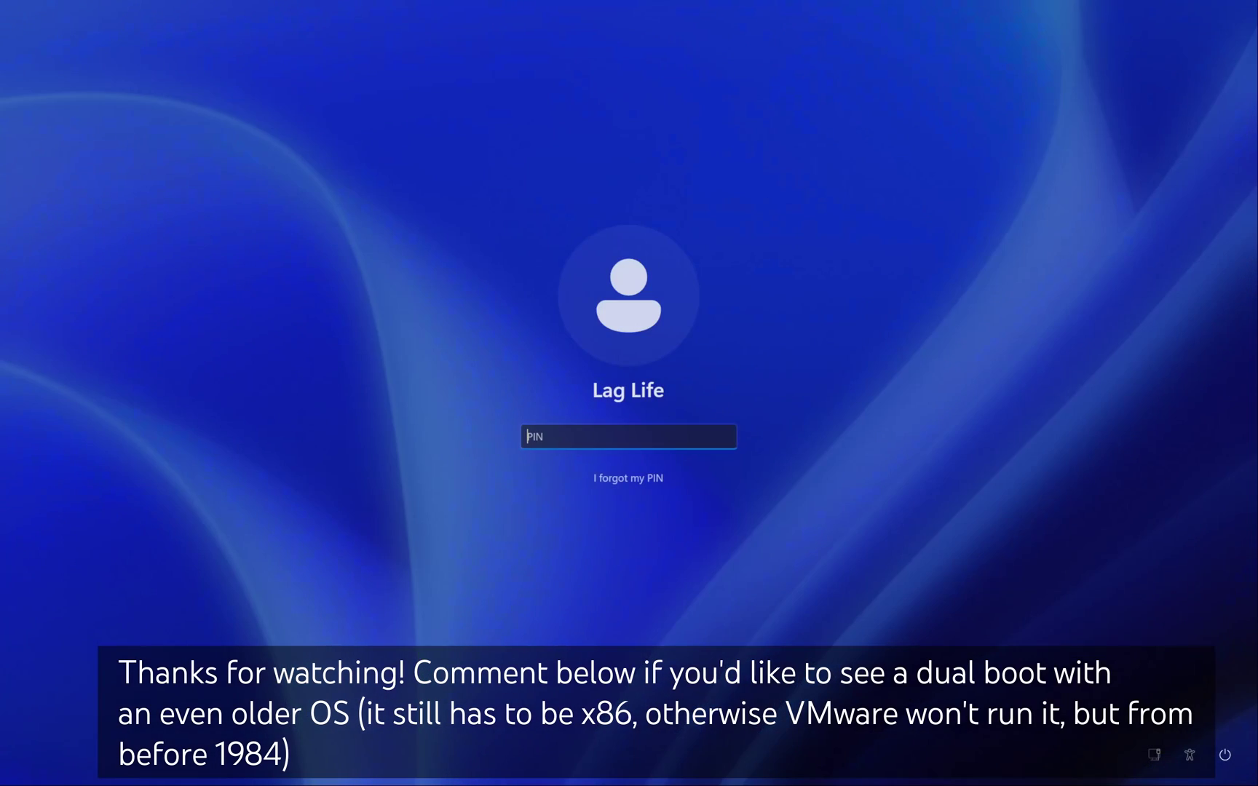
{"action": "key", "text": "Return"}
{"action": "key", "text": "Return"}
{"action": "key", "text": "Return"}
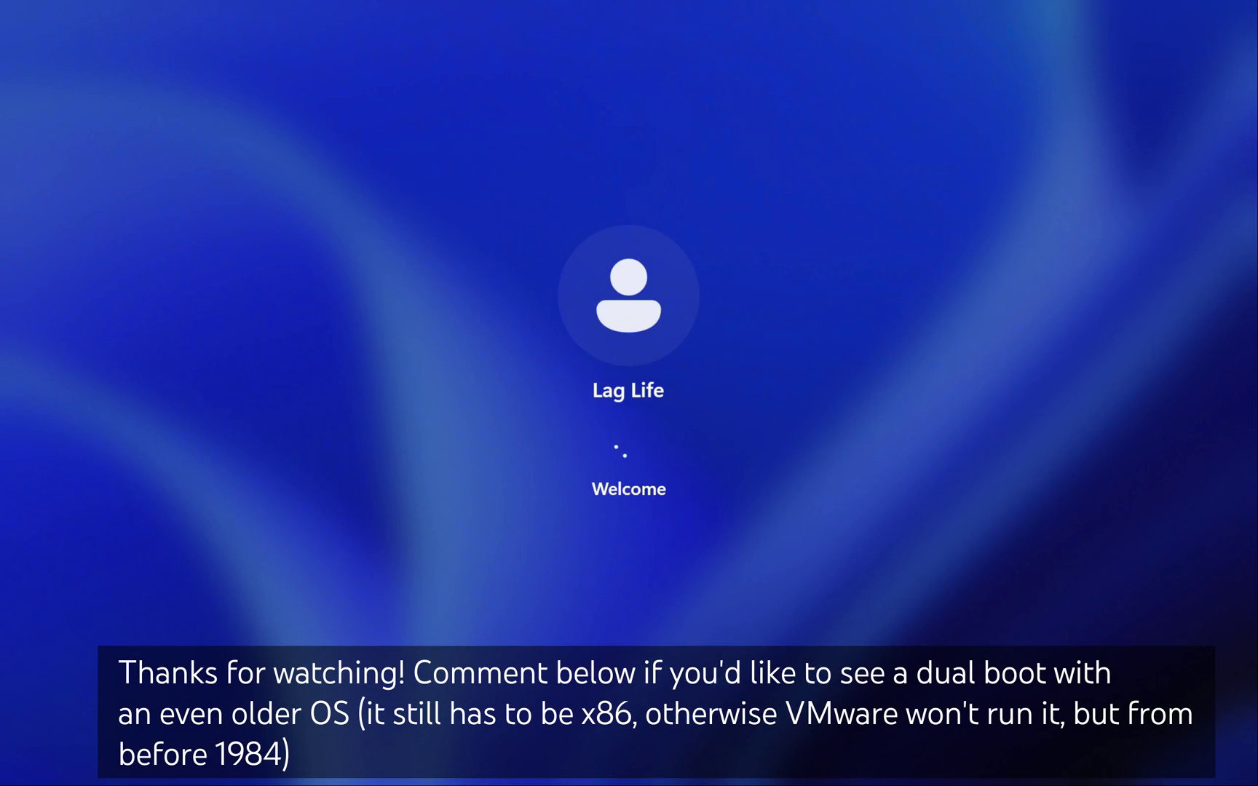